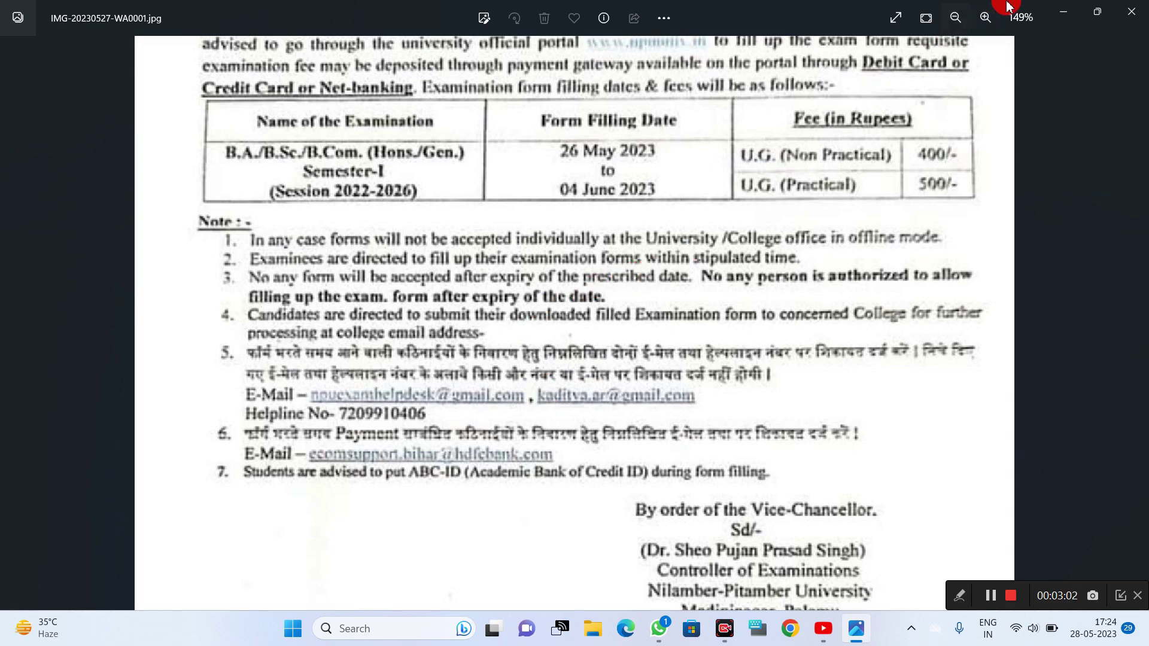
{"action": "left_click", "coordinate": [1131, 12]}
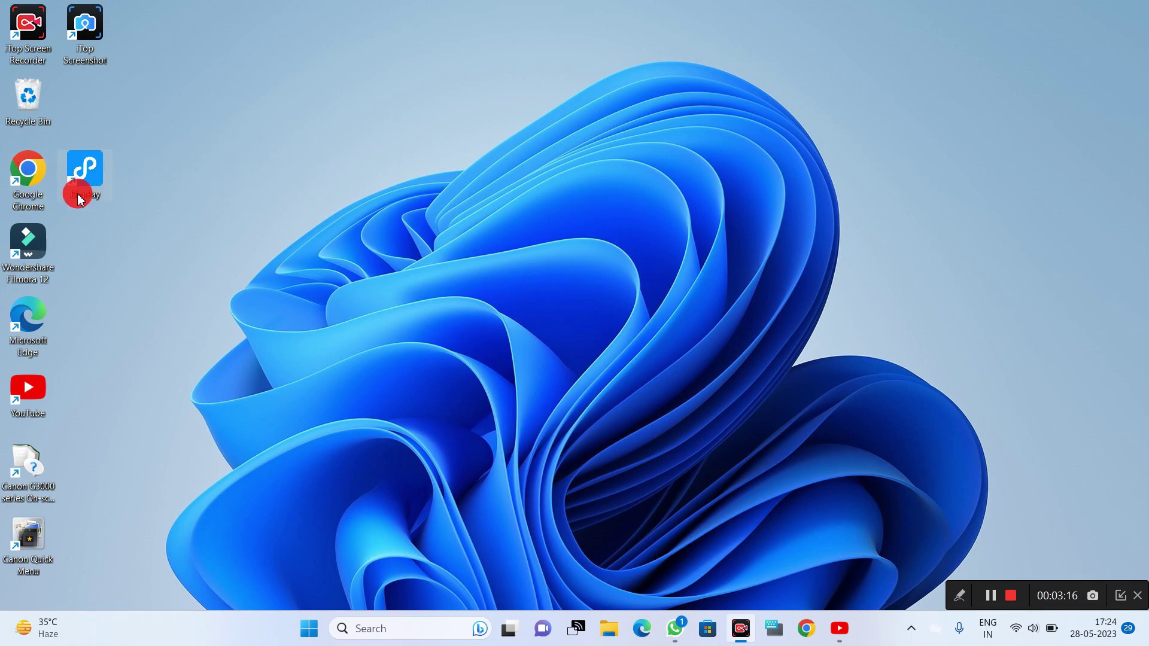
{"action": "double_click", "coordinate": [29, 175]}
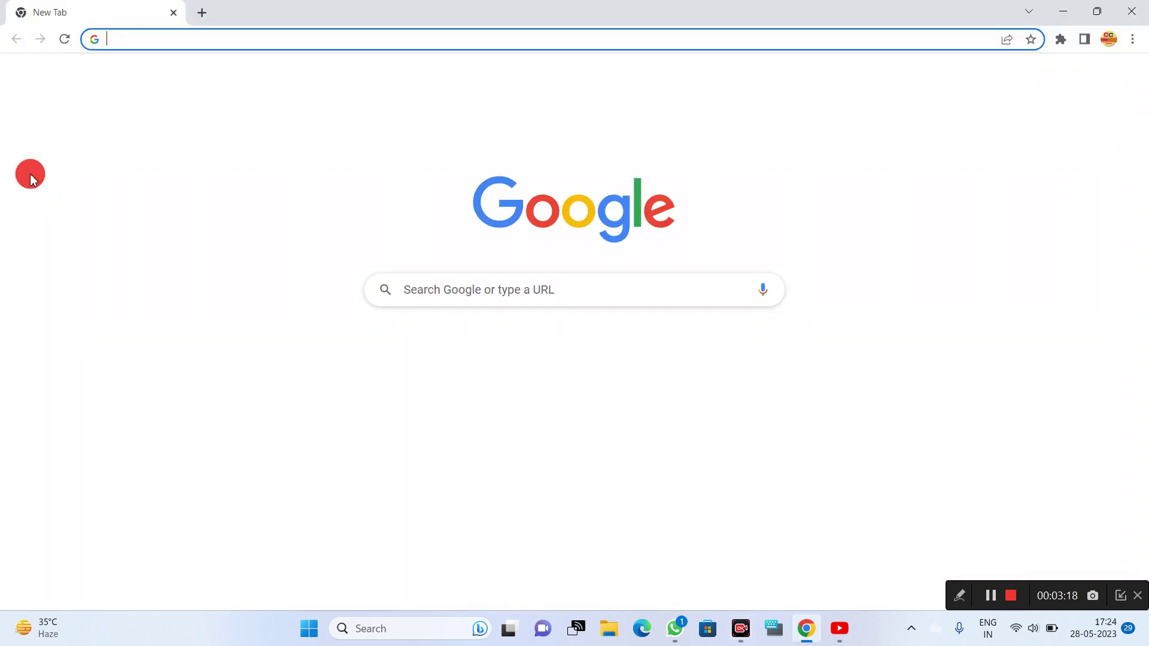
{"action": "left_click", "coordinate": [507, 287]}
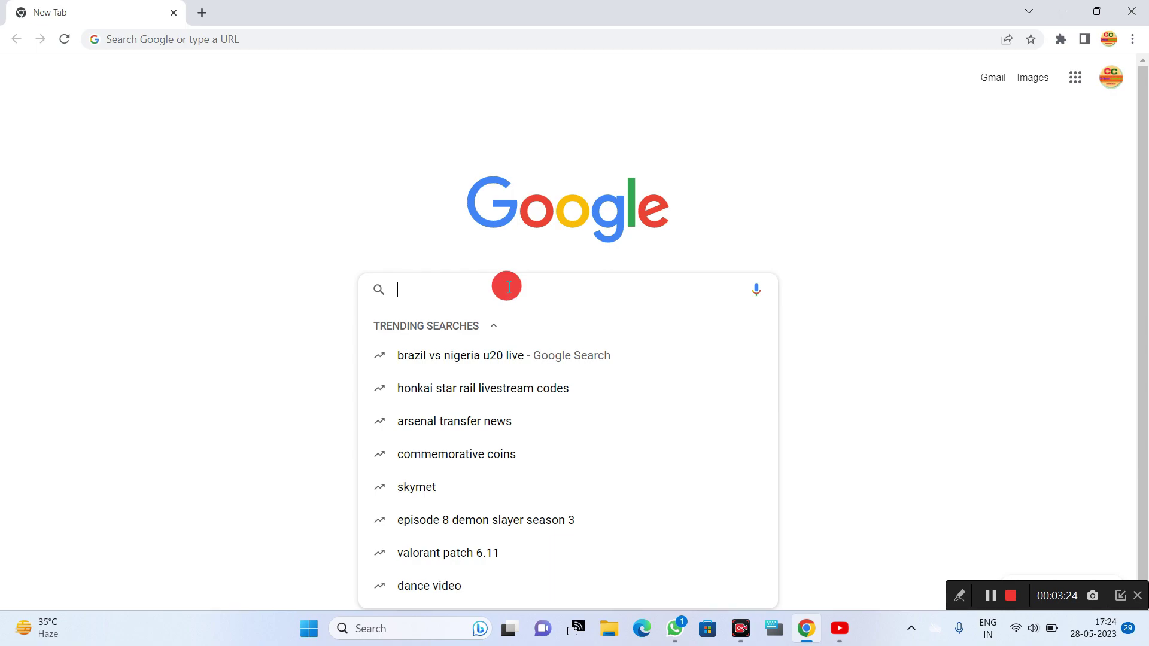
{"action": "type", "text": "ww"}
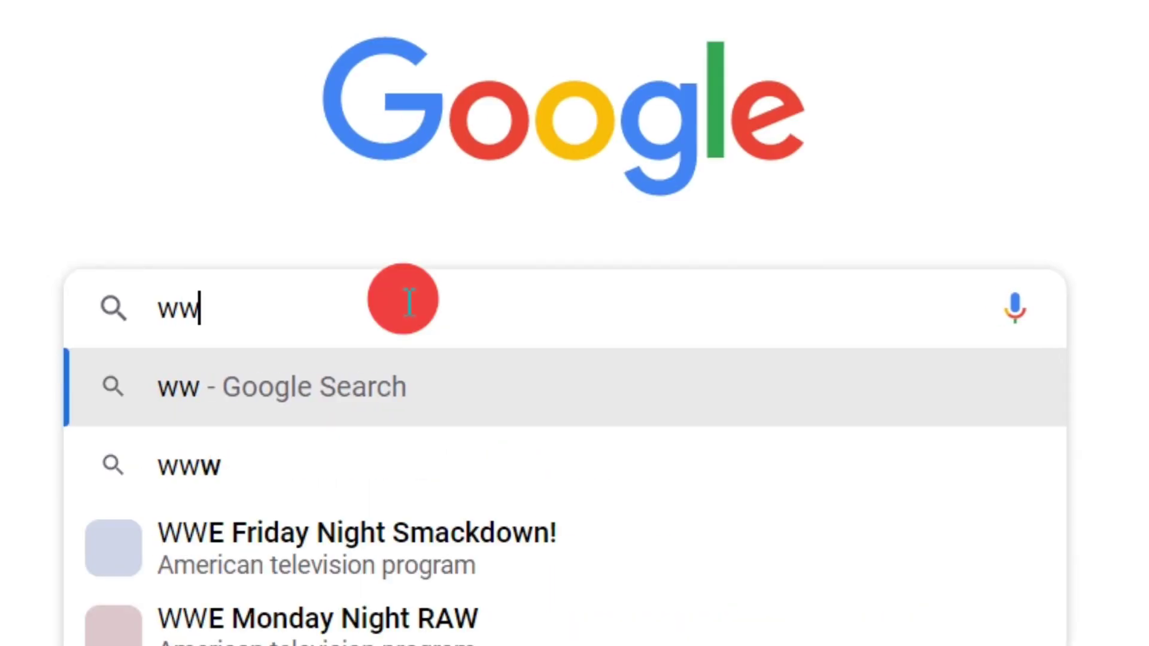
{"action": "type", "text": "w."}
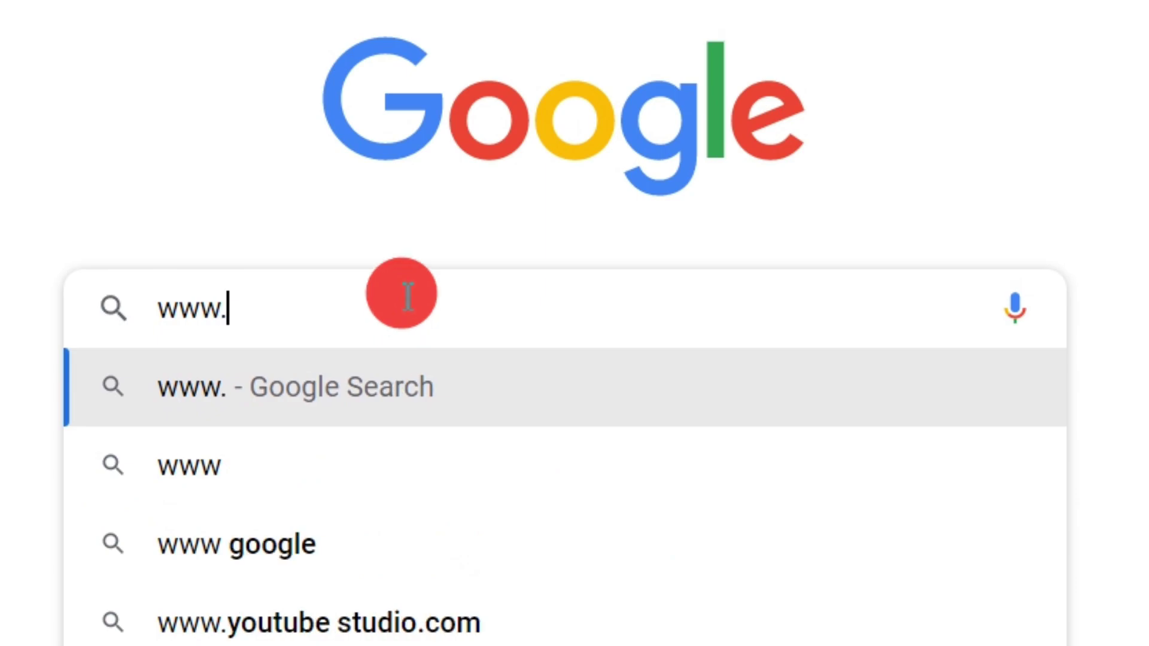
{"action": "type", "text": "npu"}
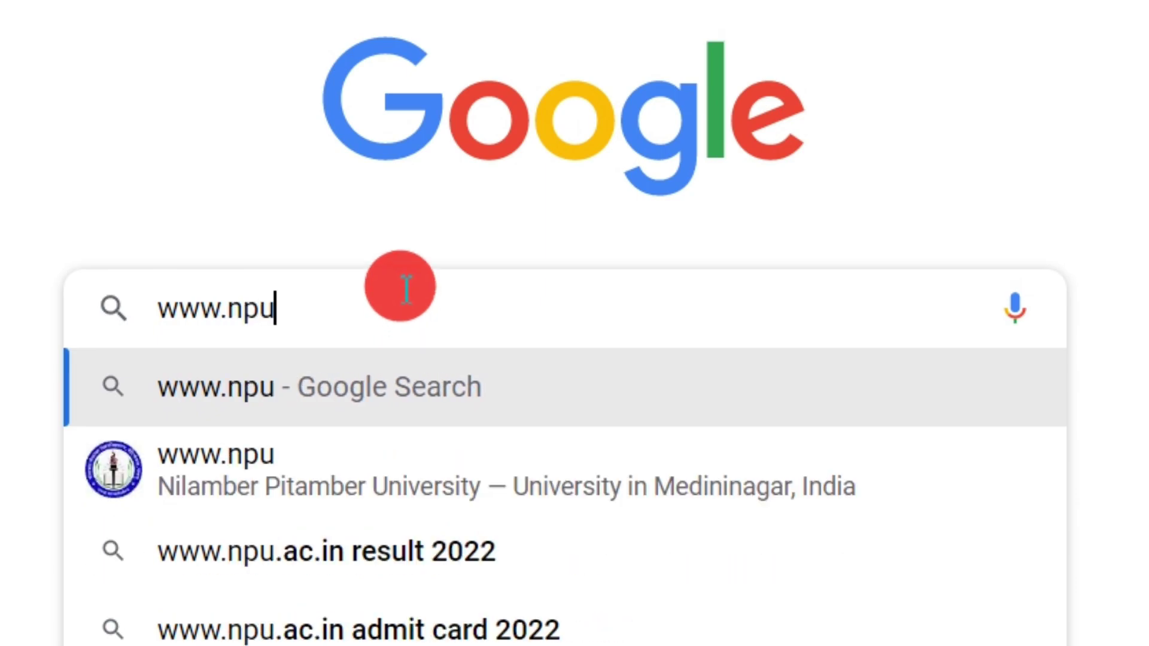
{"action": "type", "text": "uni"}
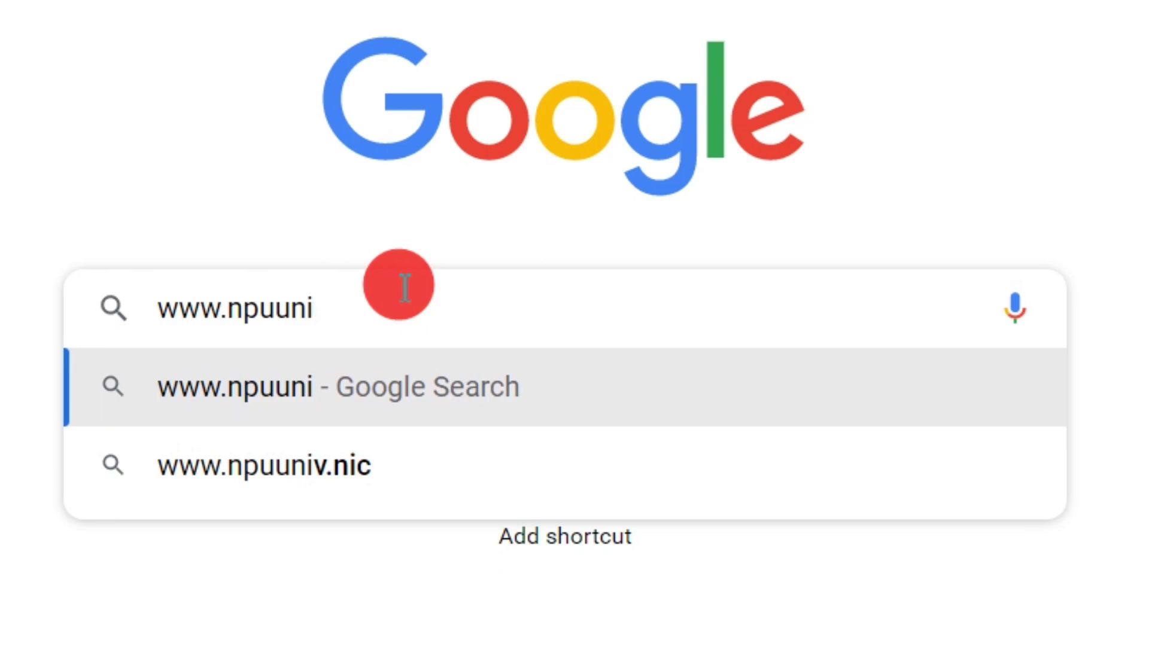
{"action": "type", "text": "v.in"}
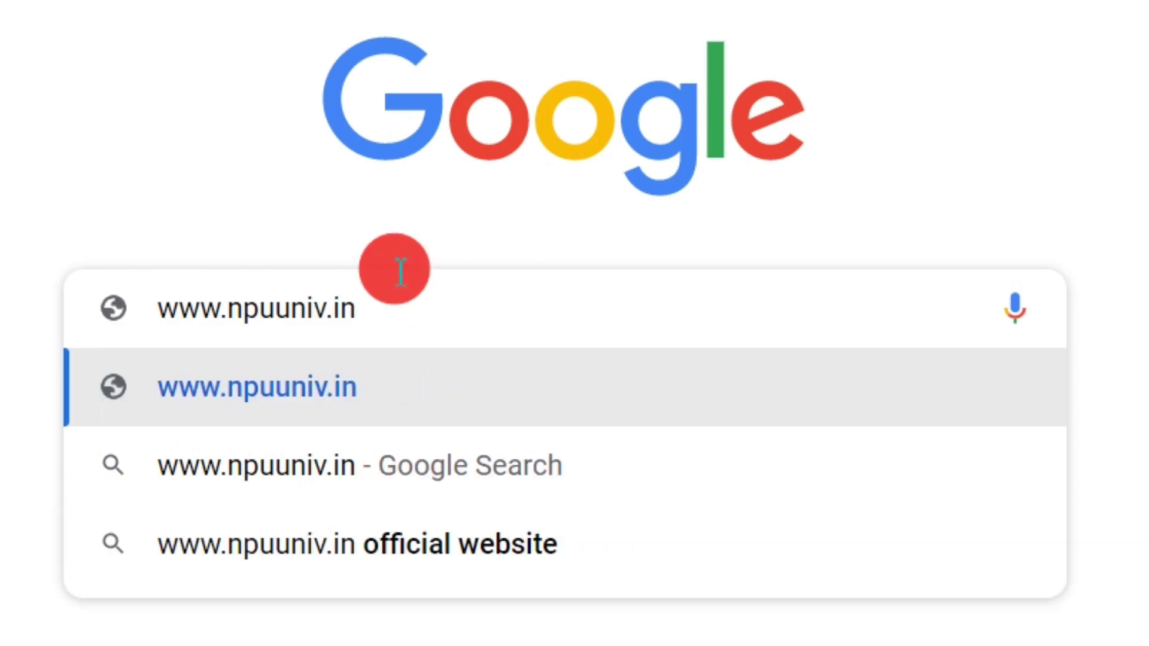
{"action": "key", "text": "Return"}
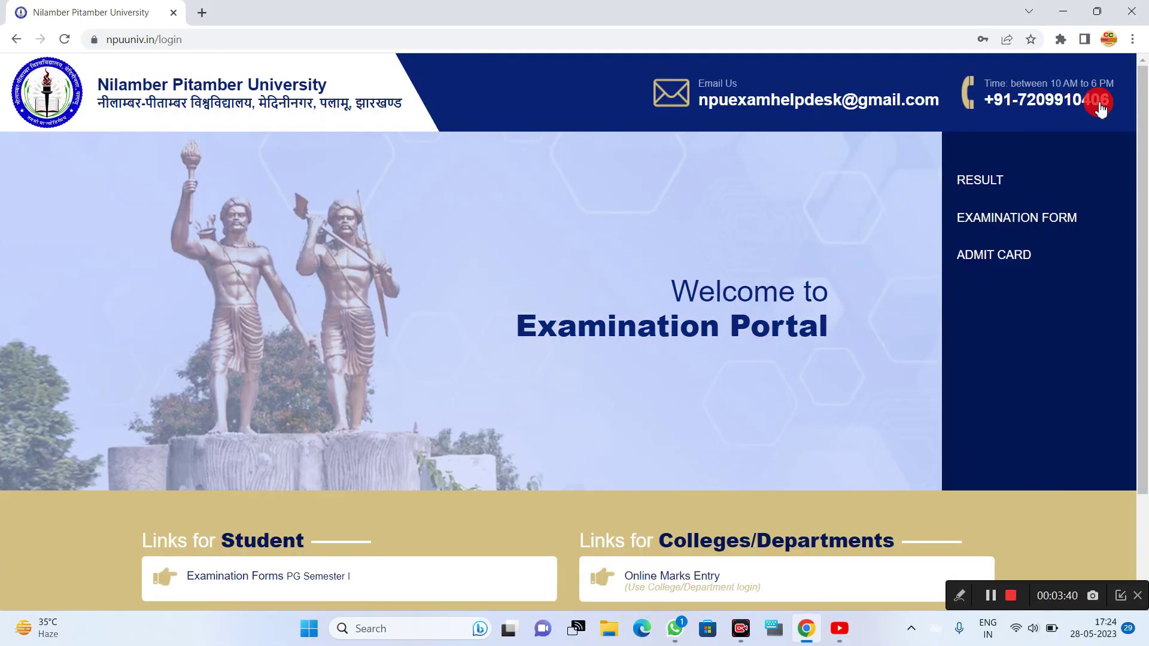
Open the UG Semester I (2022-2026) examination form from the university's examination portal
{"action": "mouse_move", "coordinate": [983, 167]}
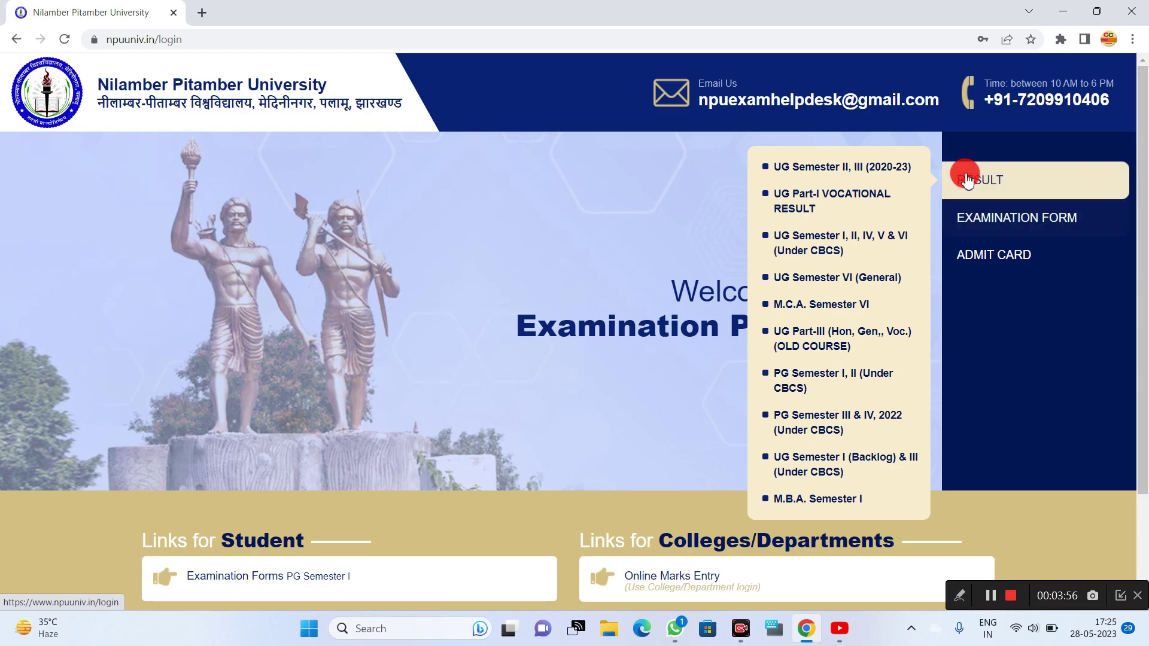
{"action": "mouse_move", "coordinate": [977, 258]}
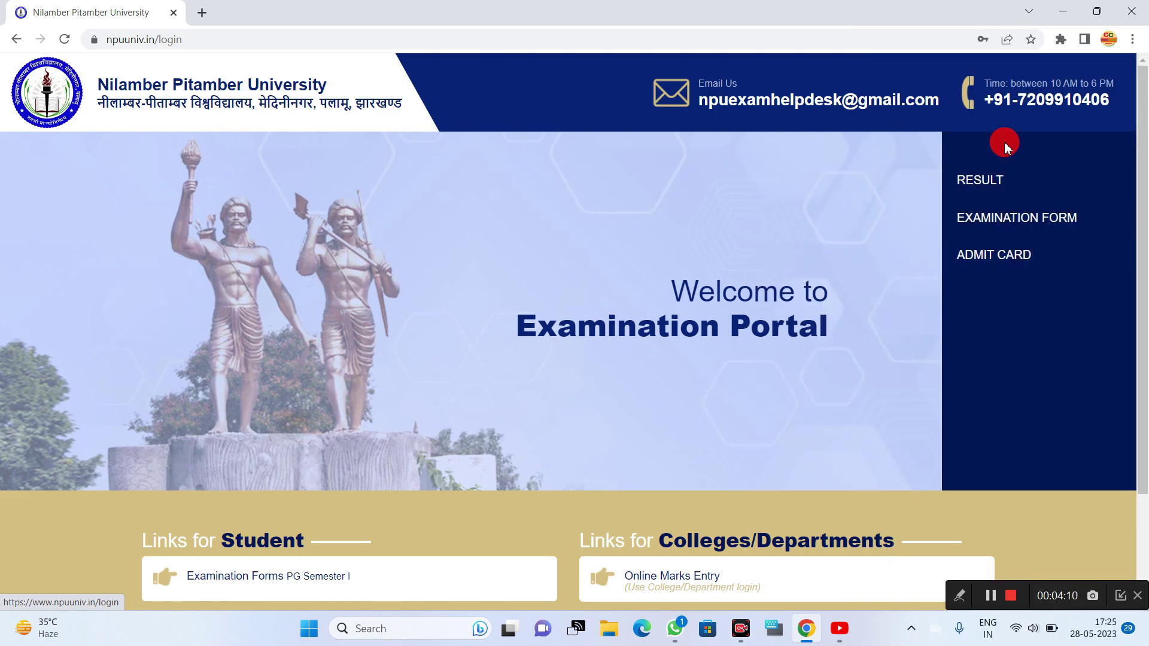
{"action": "mouse_move", "coordinate": [1007, 240]}
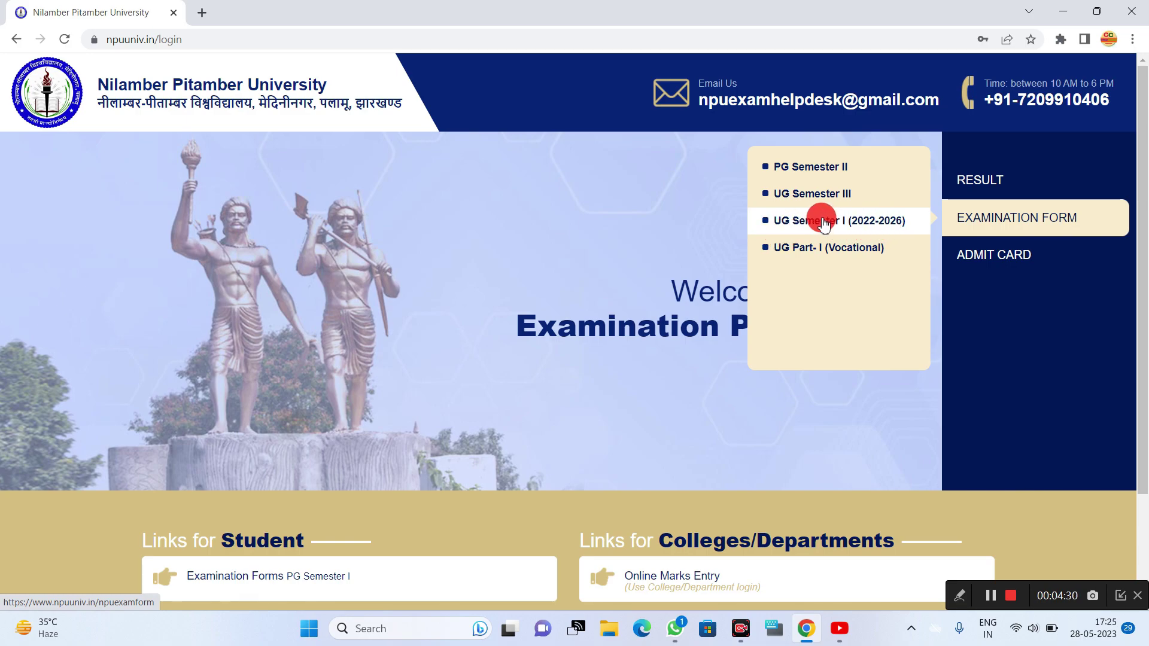
{"action": "left_click", "coordinate": [866, 225]}
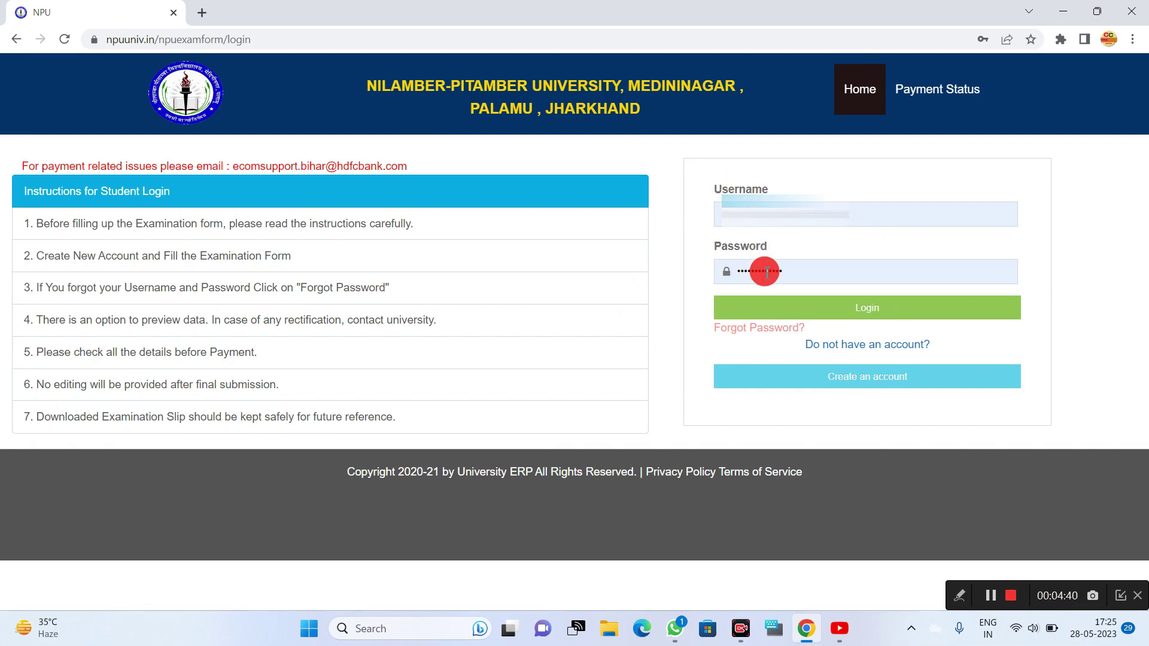
Create a user account with the applicant's full name, username, password, email and mobile number, and verify it with the OTP
{"action": "left_click", "coordinate": [793, 223]}
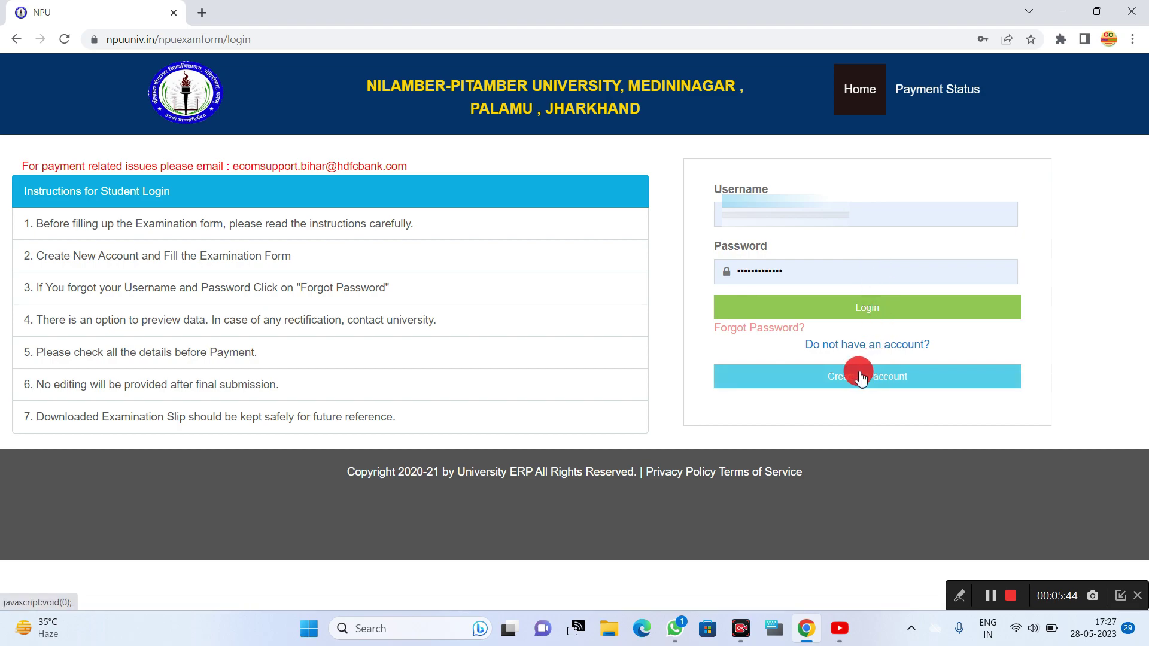
{"action": "left_click", "coordinate": [929, 387]}
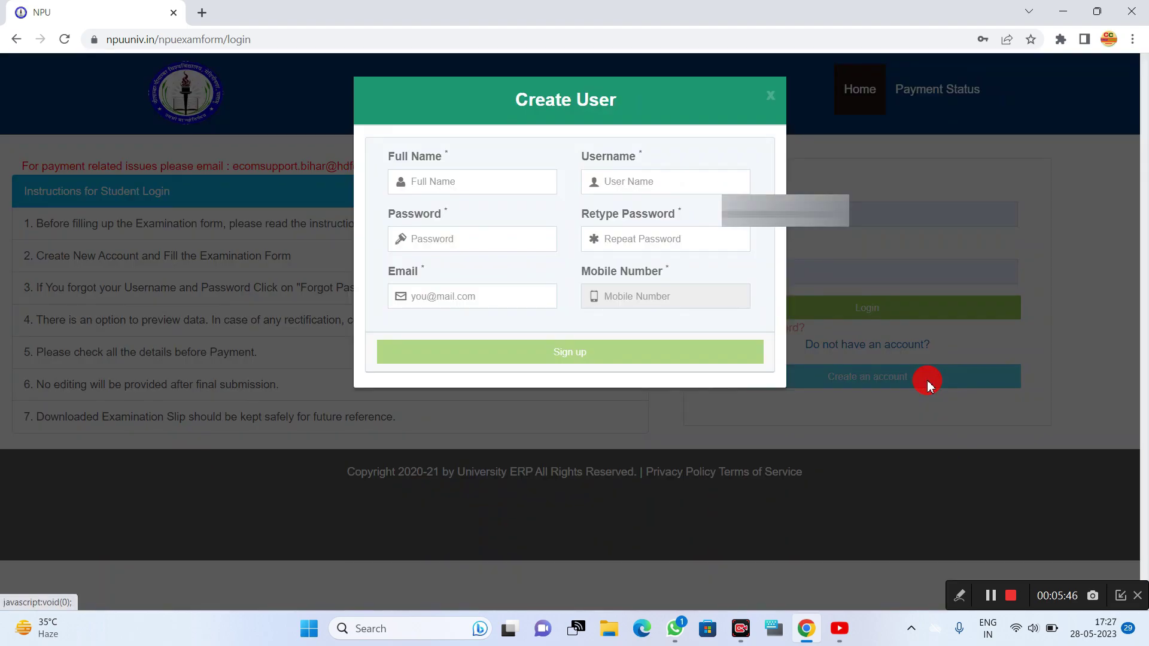
{"action": "left_click", "coordinate": [464, 185]}
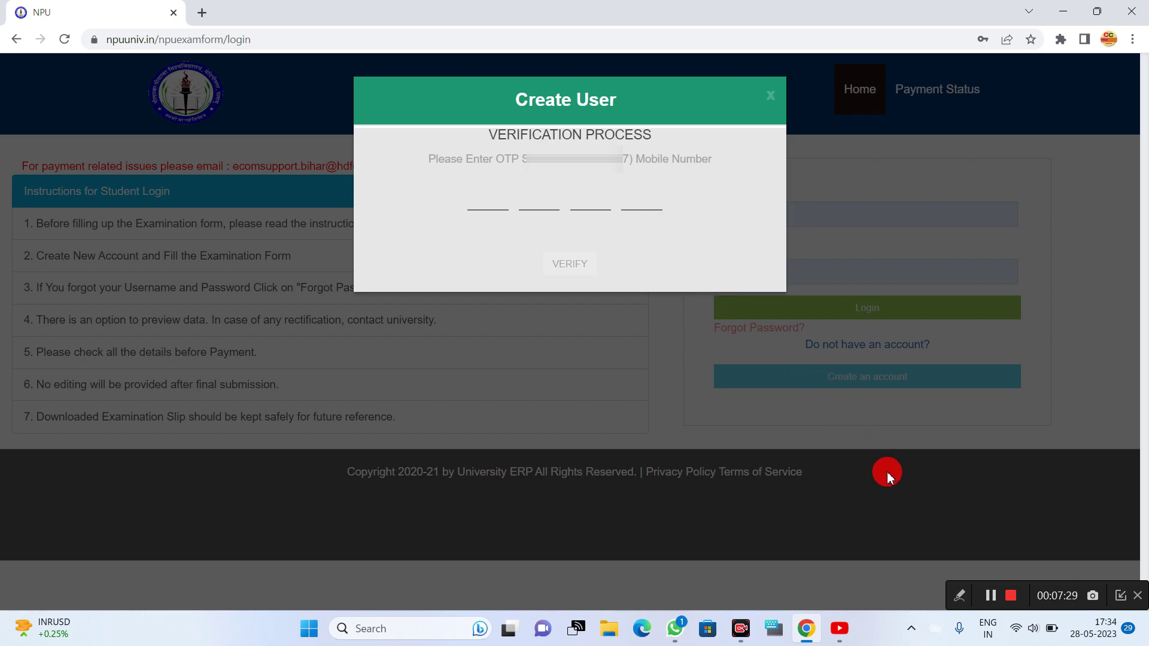
{"action": "left_click", "coordinate": [990, 595]}
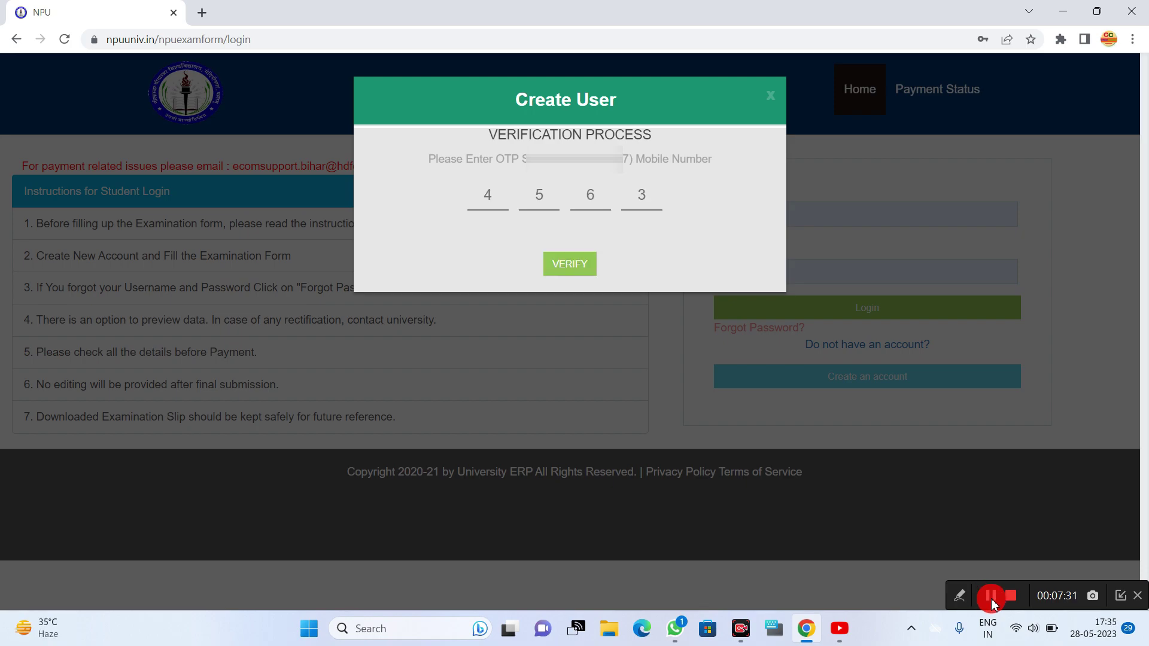
{"action": "left_click", "coordinate": [570, 266]}
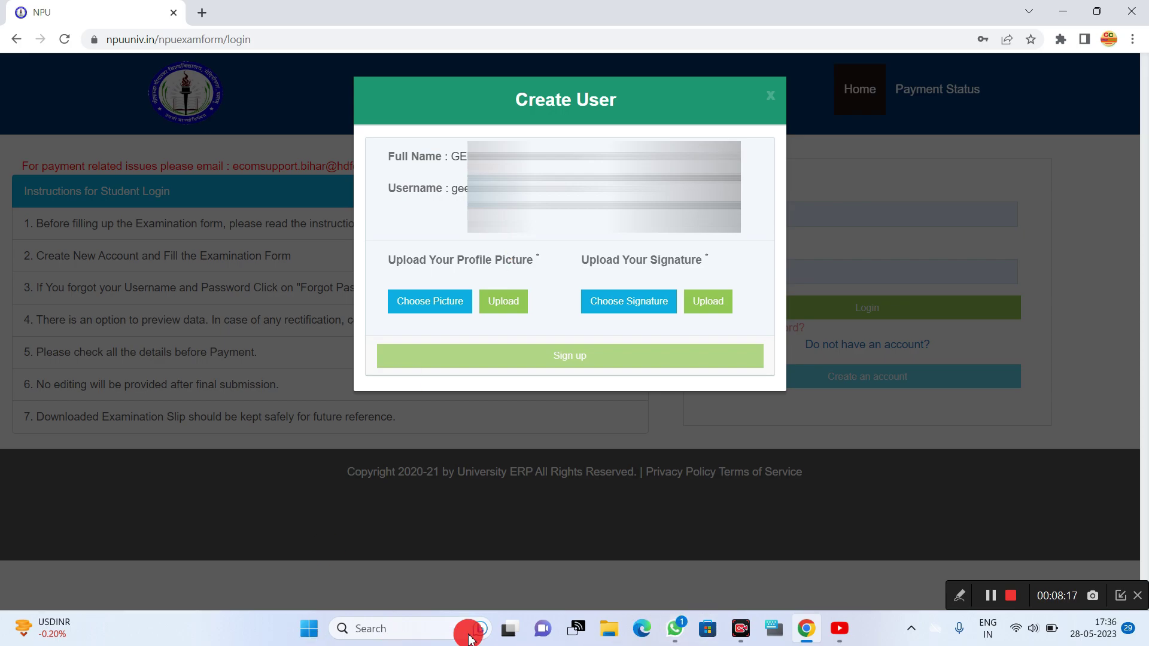
Choose the applicant's photo from Downloads and upload it as the profile picture
{"action": "left_click", "coordinate": [435, 307]}
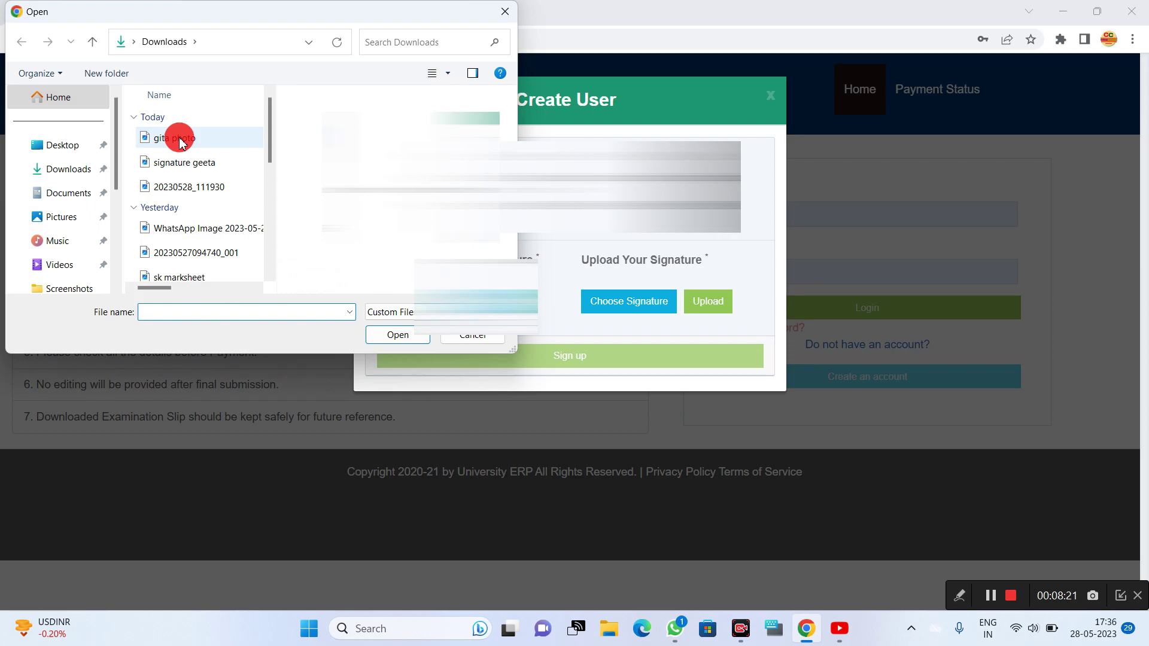
{"action": "left_click", "coordinate": [175, 137]}
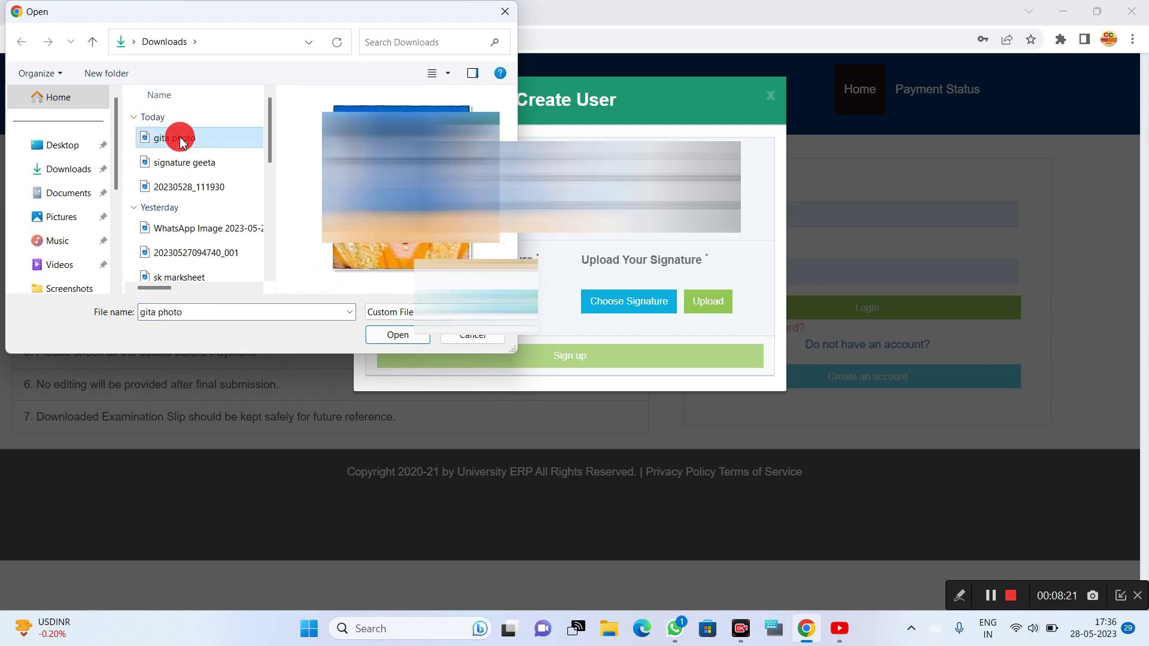
{"action": "left_click", "coordinate": [404, 336]}
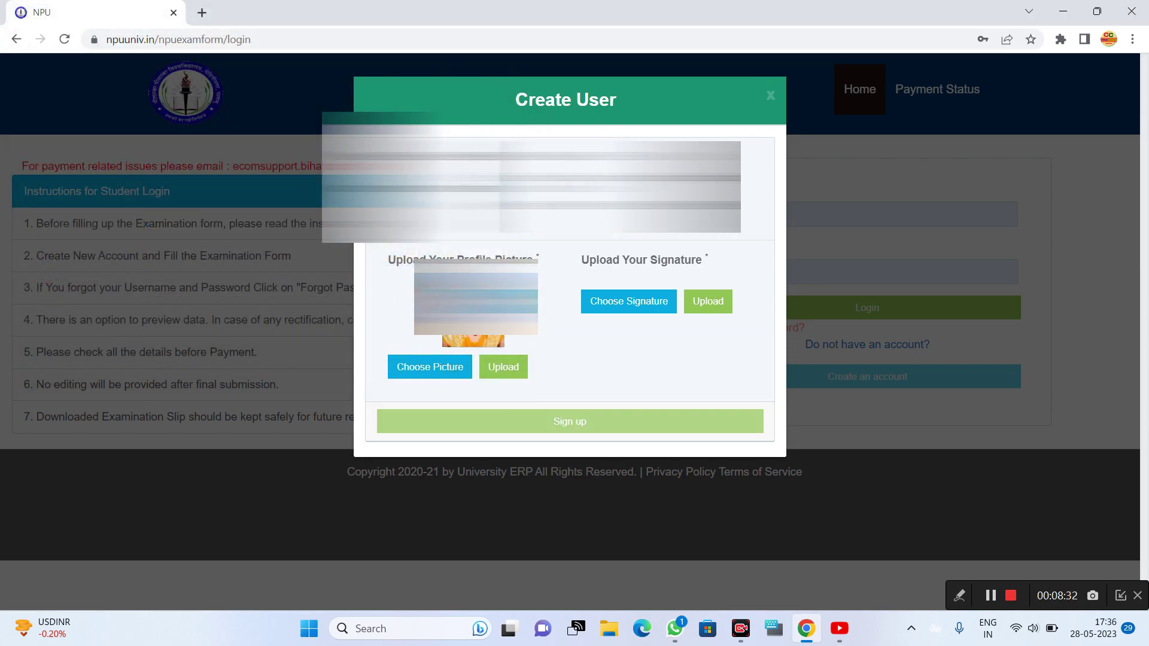
{"action": "left_click", "coordinate": [499, 378]}
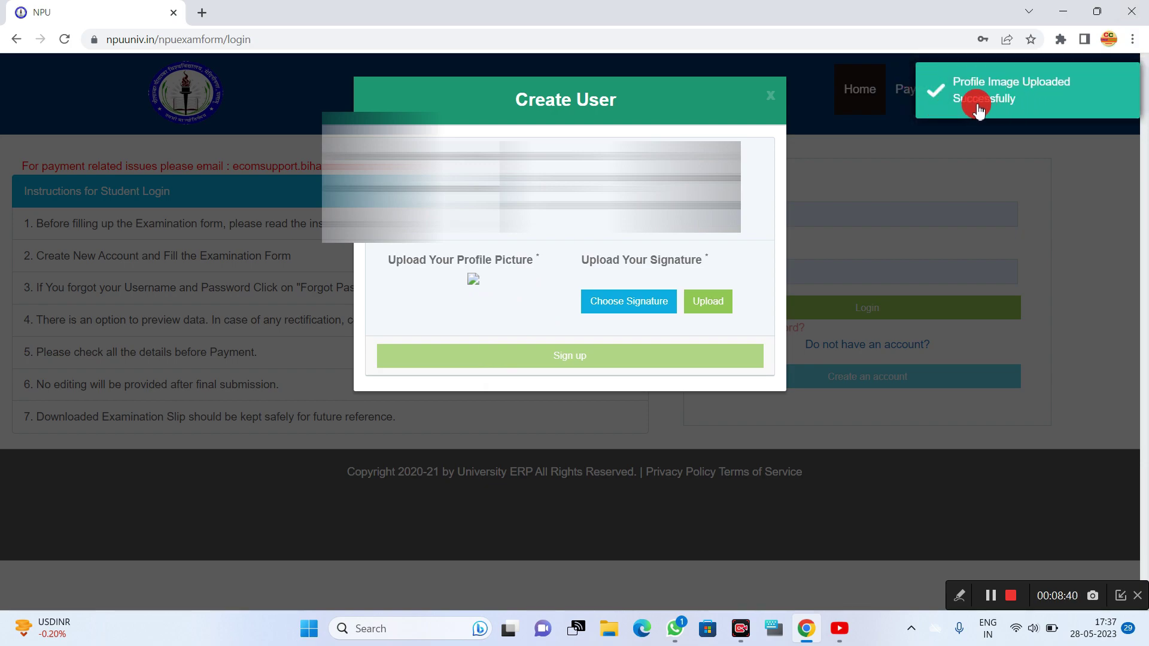
Upload the applicant's signature image from Downloads and complete the sign-up
{"action": "left_click", "coordinate": [641, 309]}
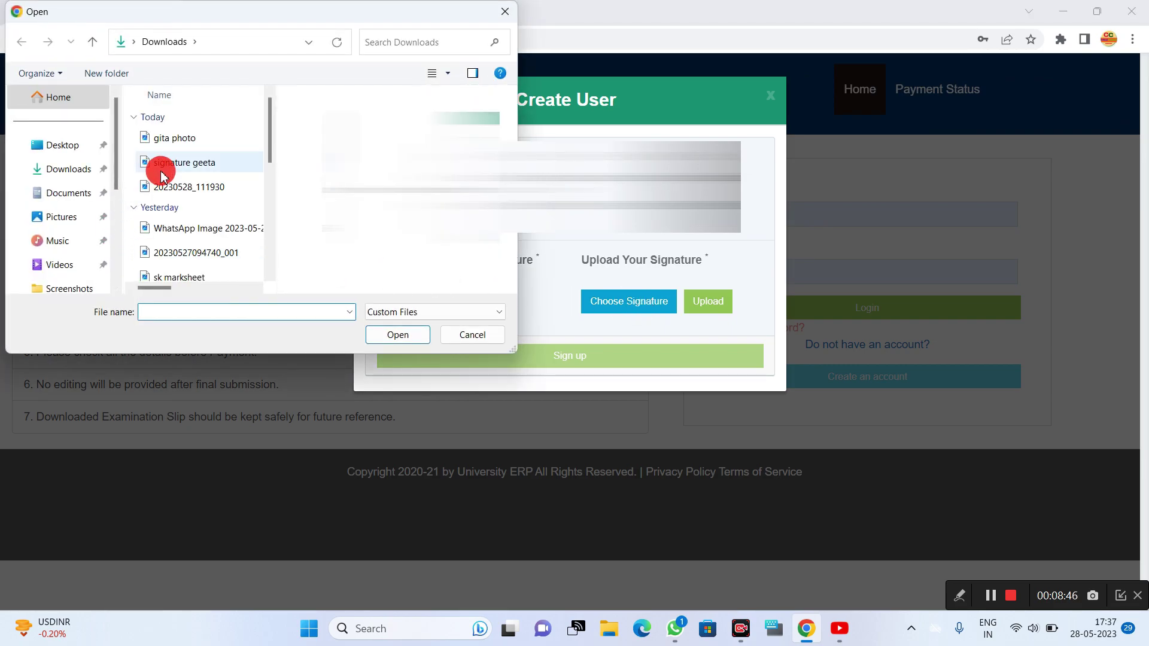
{"action": "left_click", "coordinate": [166, 173]}
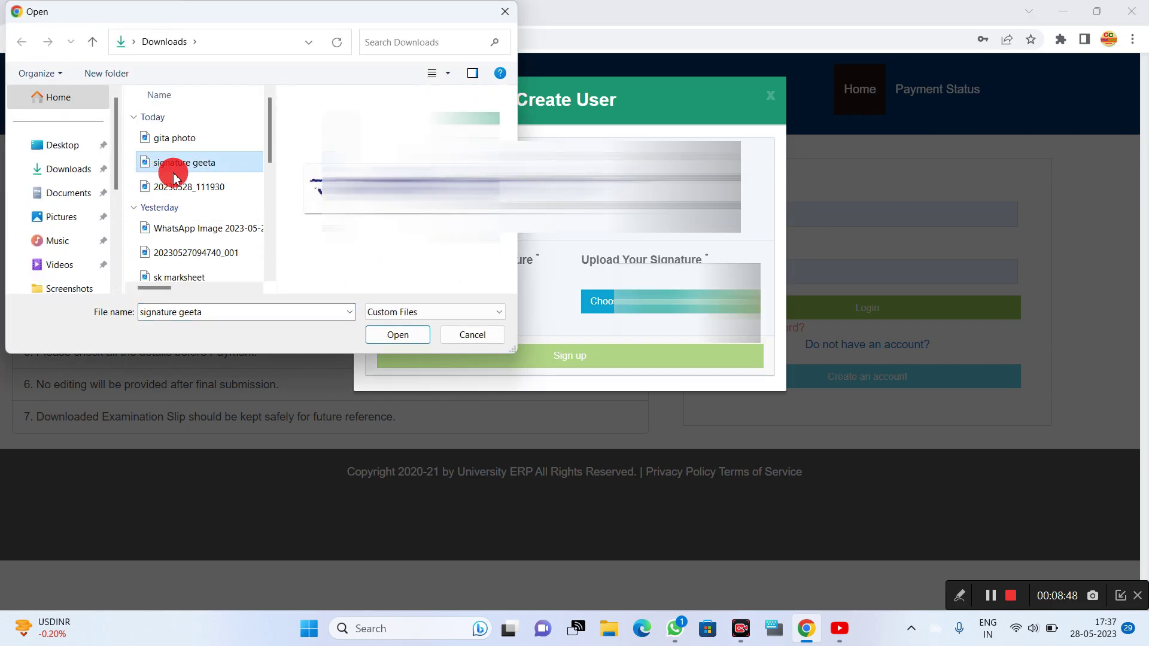
{"action": "left_click", "coordinate": [398, 335]}
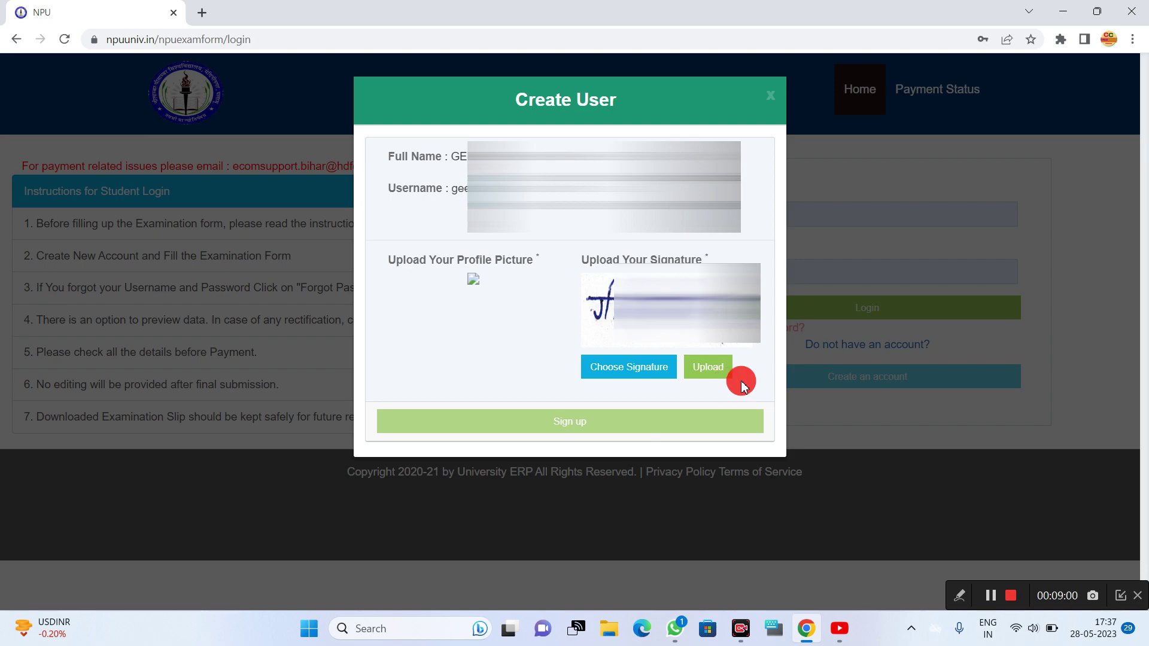
{"action": "left_click", "coordinate": [703, 375]}
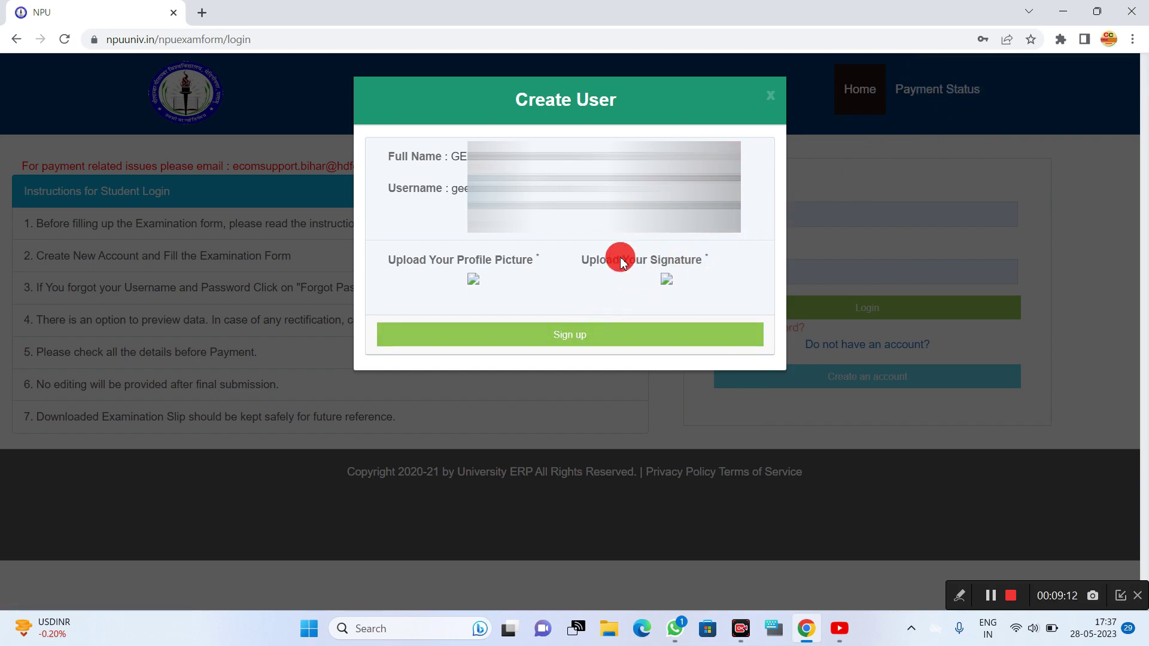
{"action": "left_click", "coordinate": [618, 338]}
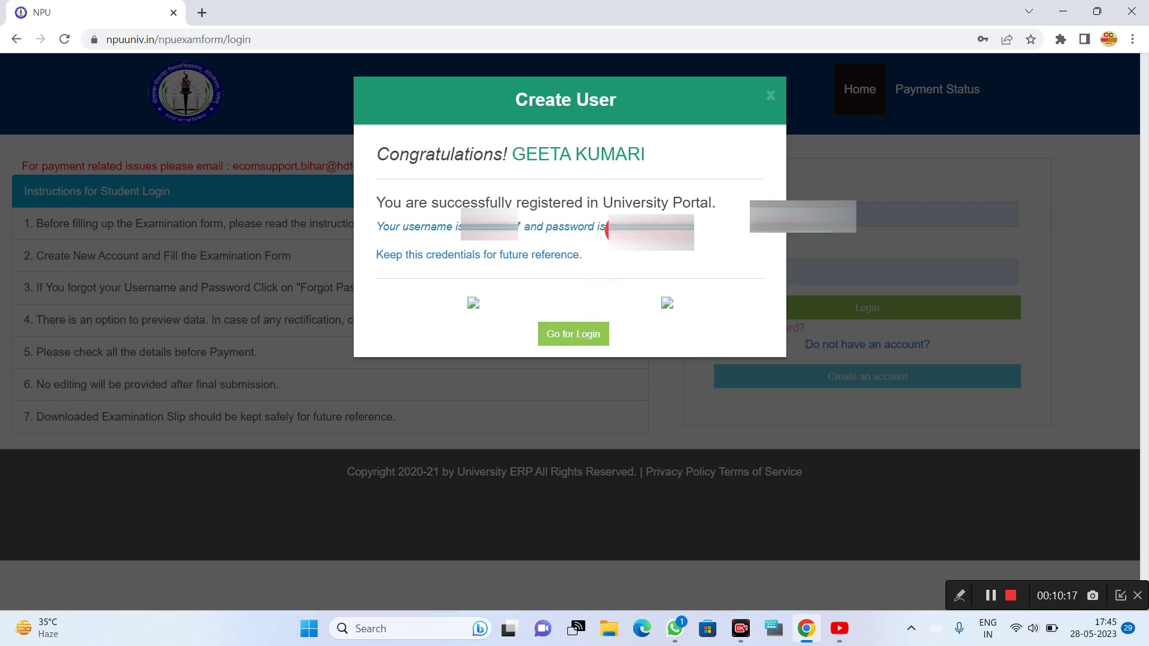
Log in with the new account and open the examination form for UG Semester - I (2022-2026)
{"action": "left_click", "coordinate": [578, 335]}
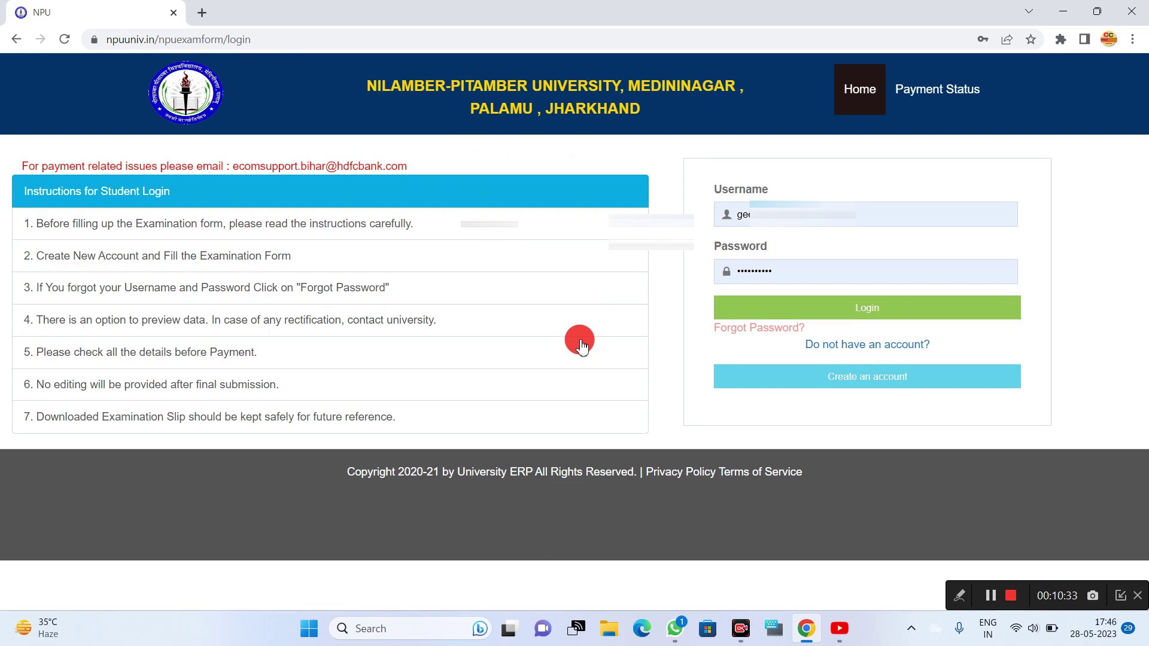
{"action": "left_click", "coordinate": [869, 315]}
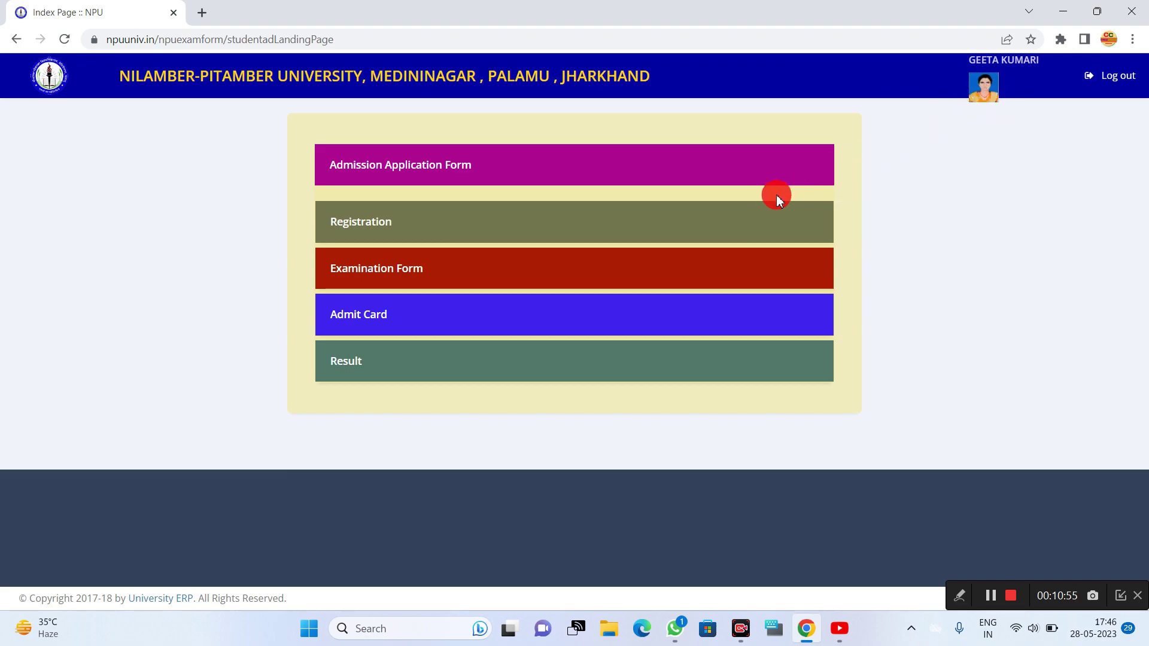
{"action": "left_click", "coordinate": [396, 278]}
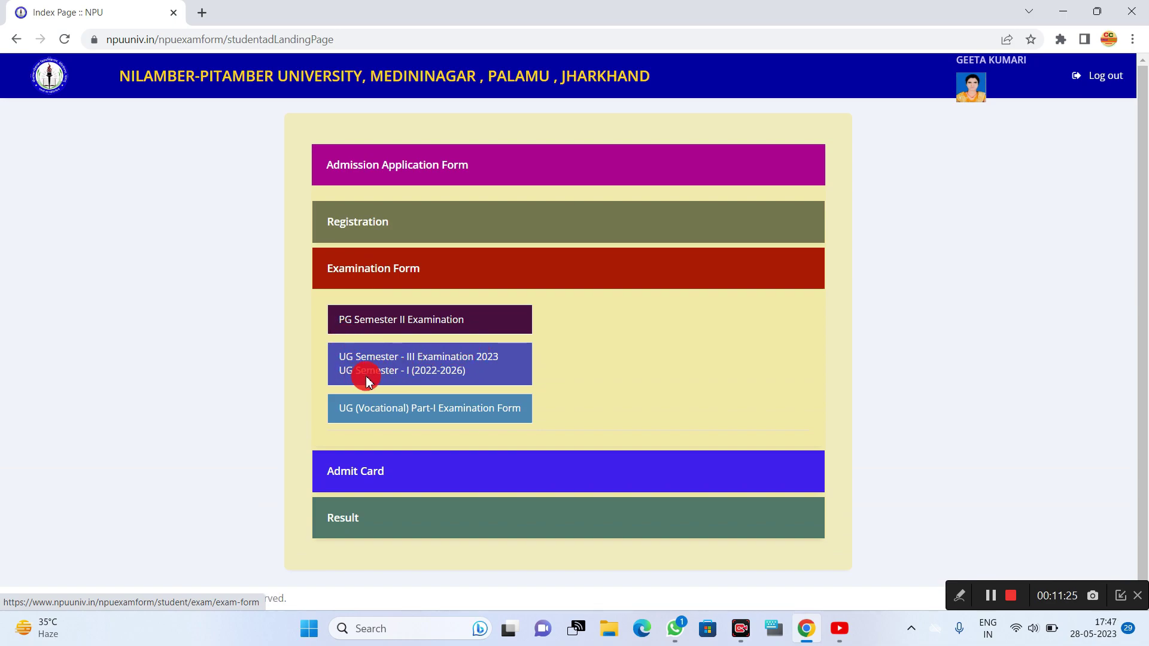
{"action": "left_click", "coordinate": [432, 375]}
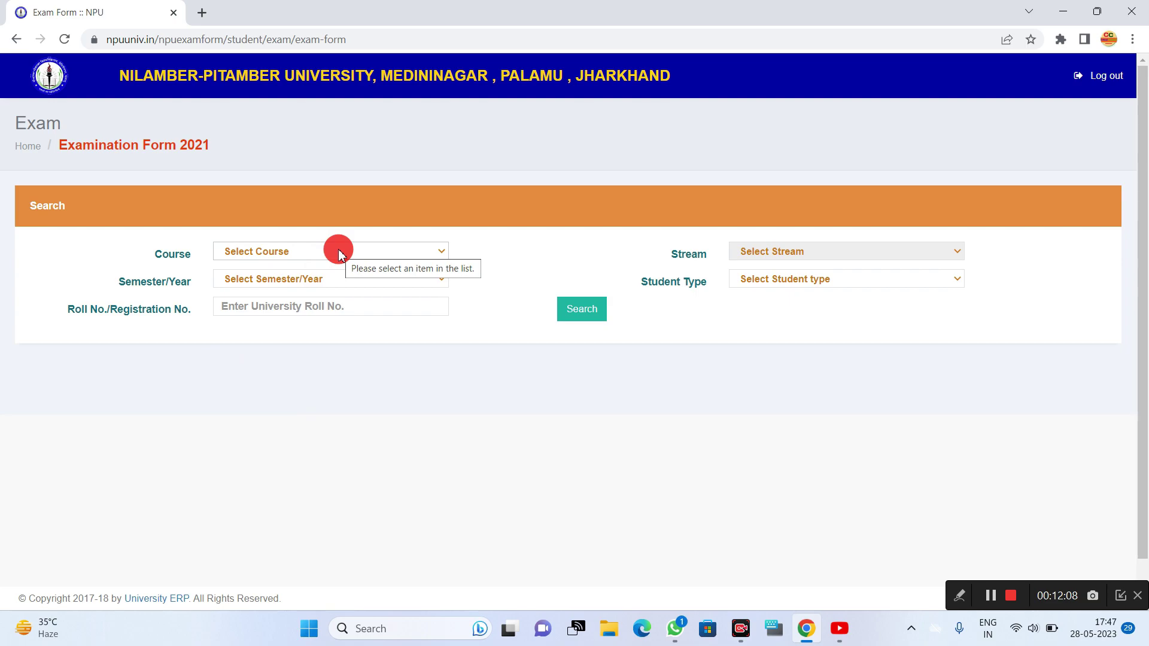
Set the course to NEP-UG and the stream to Arts in the examination form search
{"action": "left_click", "coordinate": [338, 252]}
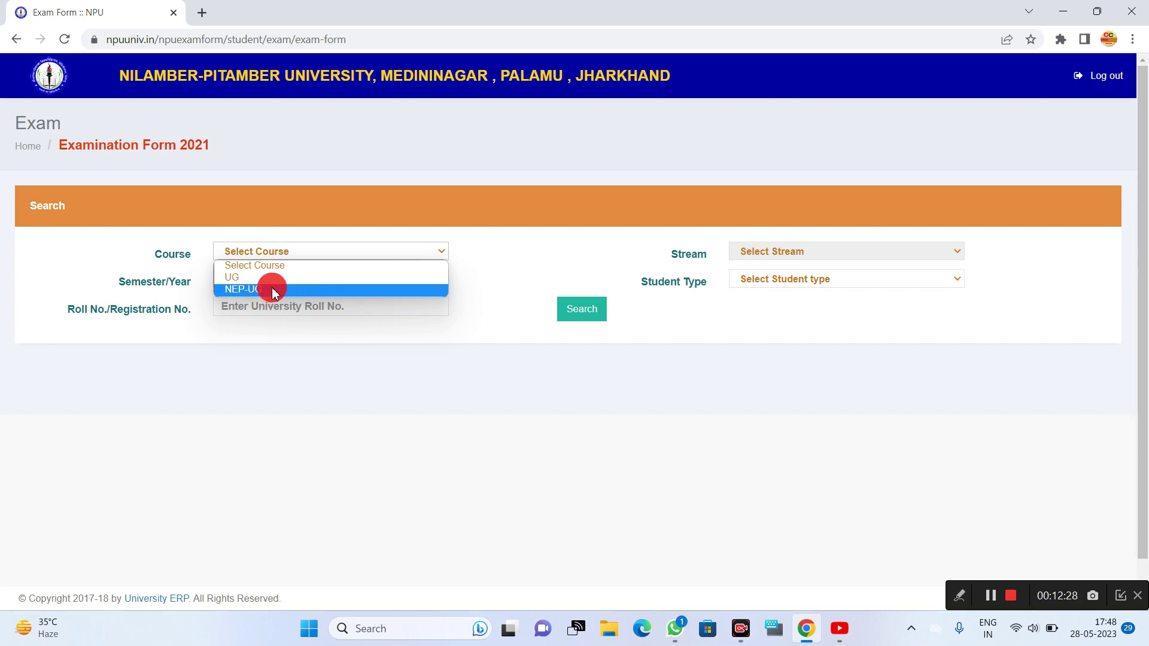
{"action": "left_click", "coordinate": [249, 290]}
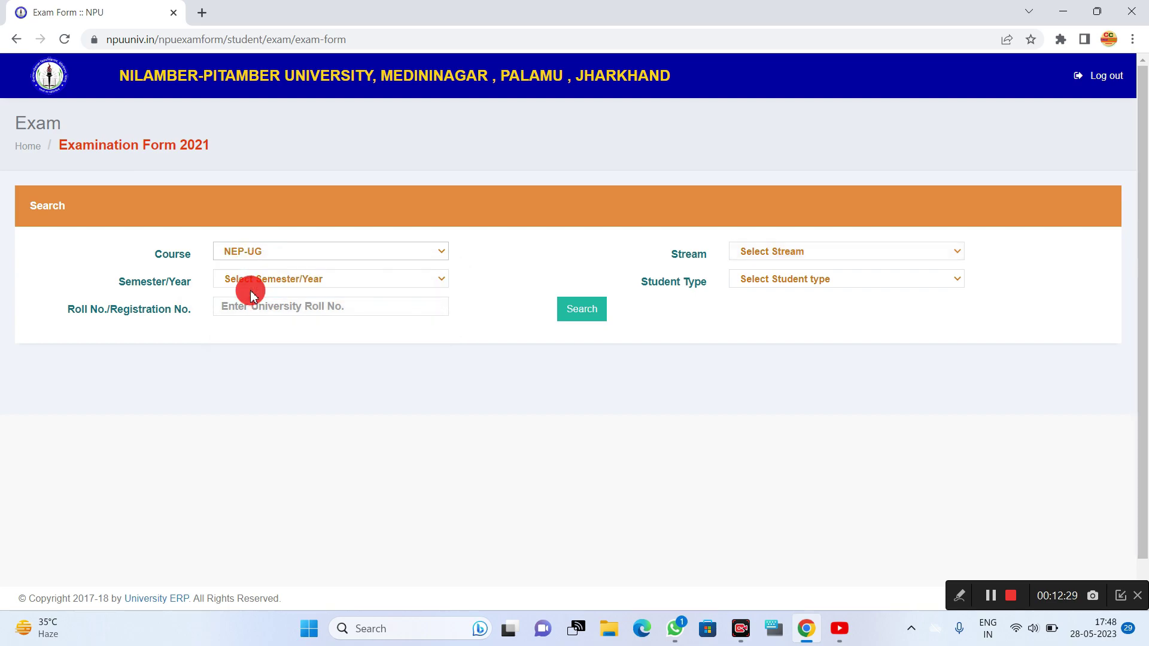
{"action": "left_click", "coordinate": [798, 253]}
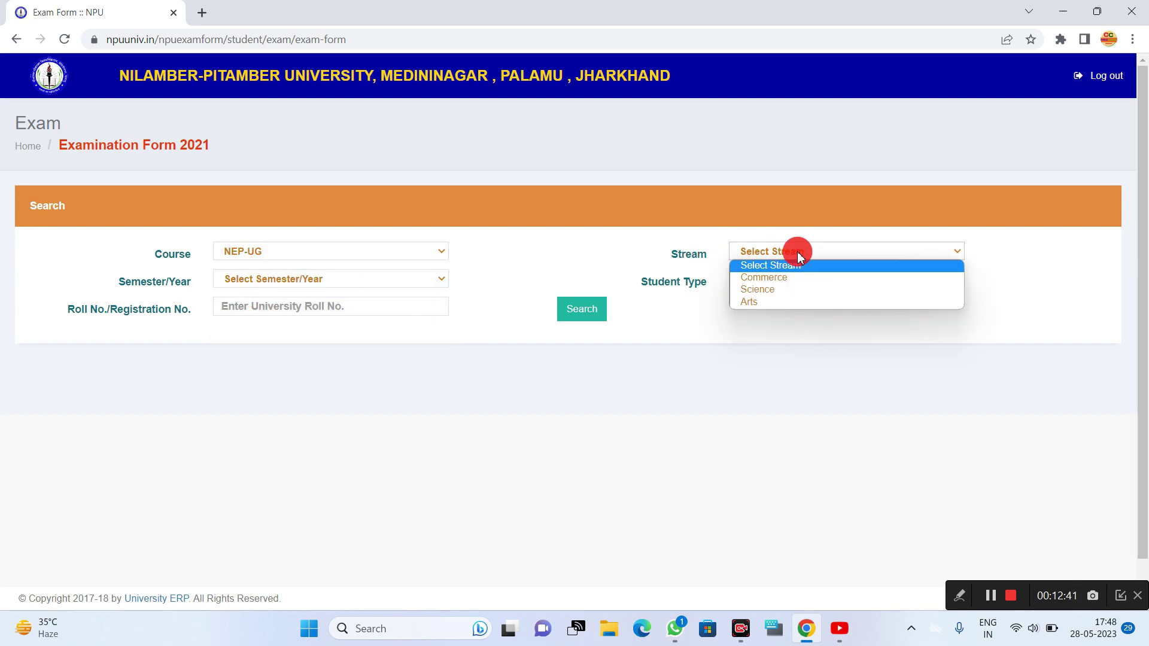
{"action": "left_click", "coordinate": [770, 303]}
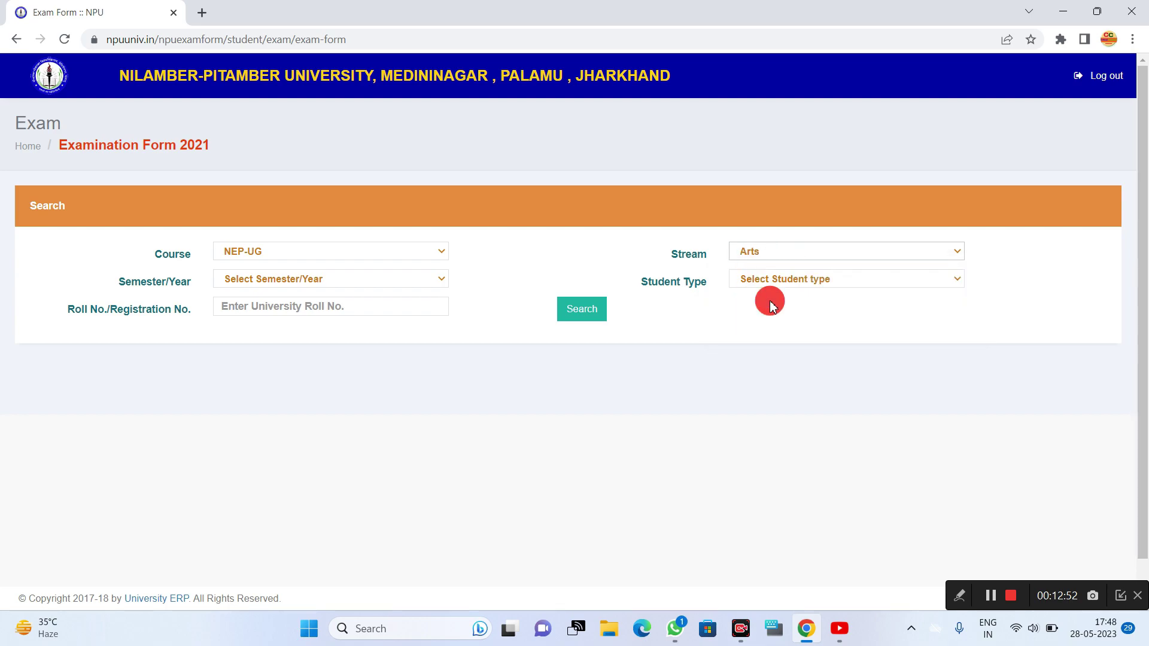
Keep the stream as Arts, set the semester to 01 and the student type to Regular Student, and activate the registration number field
{"action": "left_click", "coordinate": [758, 253]}
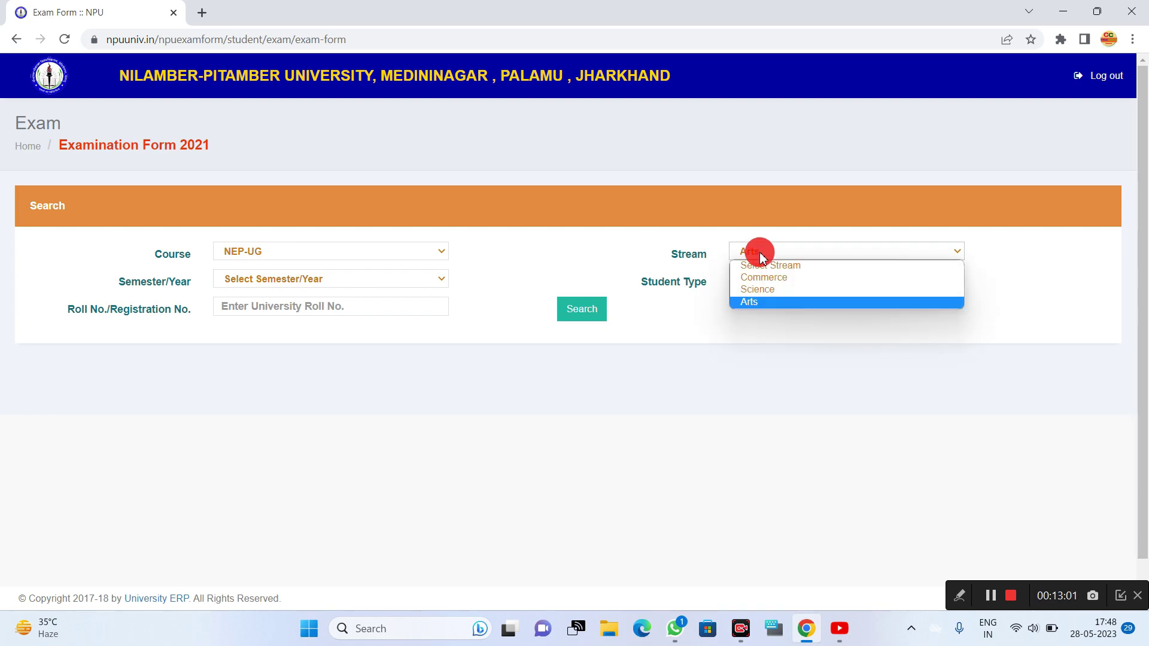
{"action": "left_click", "coordinate": [783, 302]}
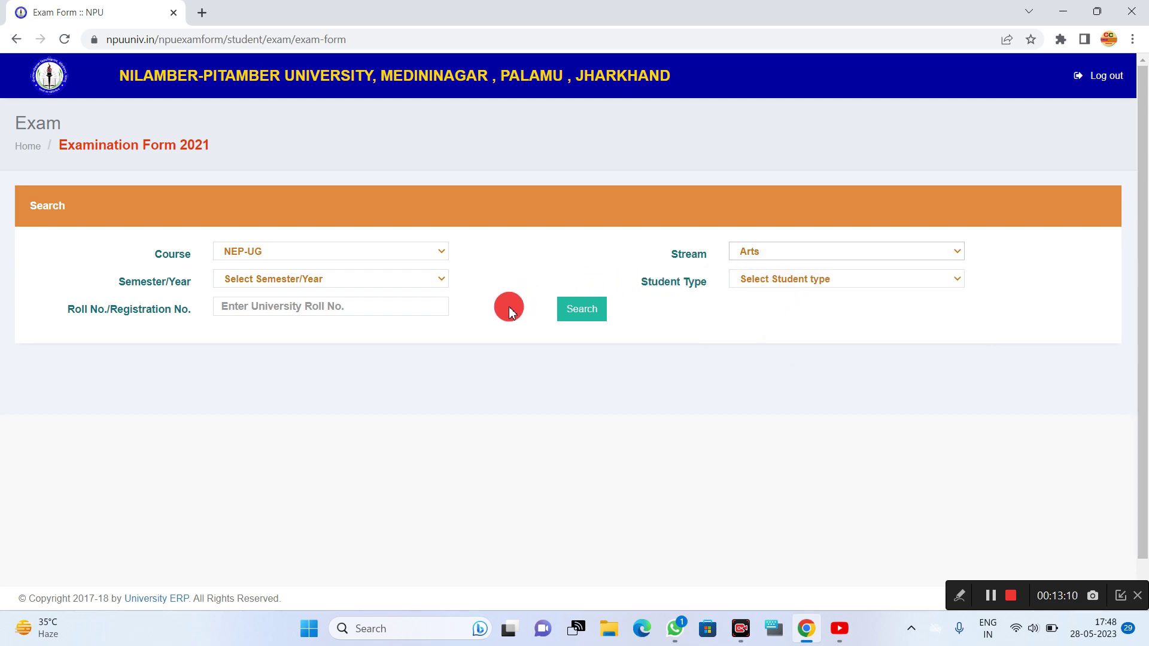
{"action": "left_click", "coordinate": [359, 277]}
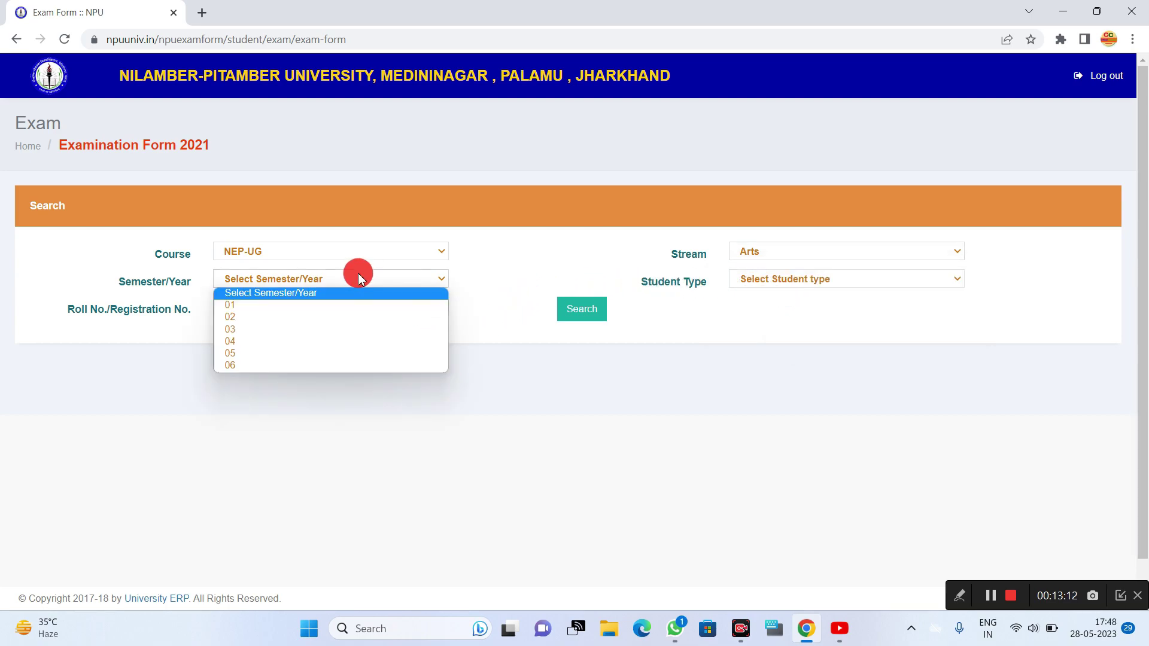
{"action": "left_click", "coordinate": [349, 306]}
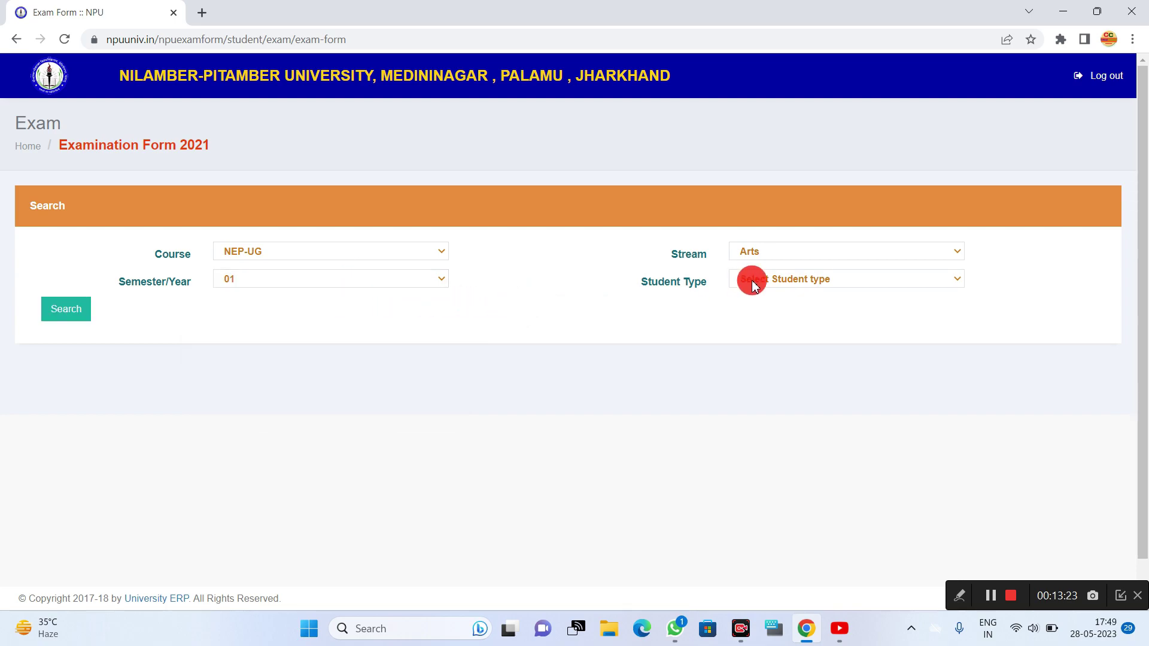
{"action": "left_click", "coordinate": [773, 279]}
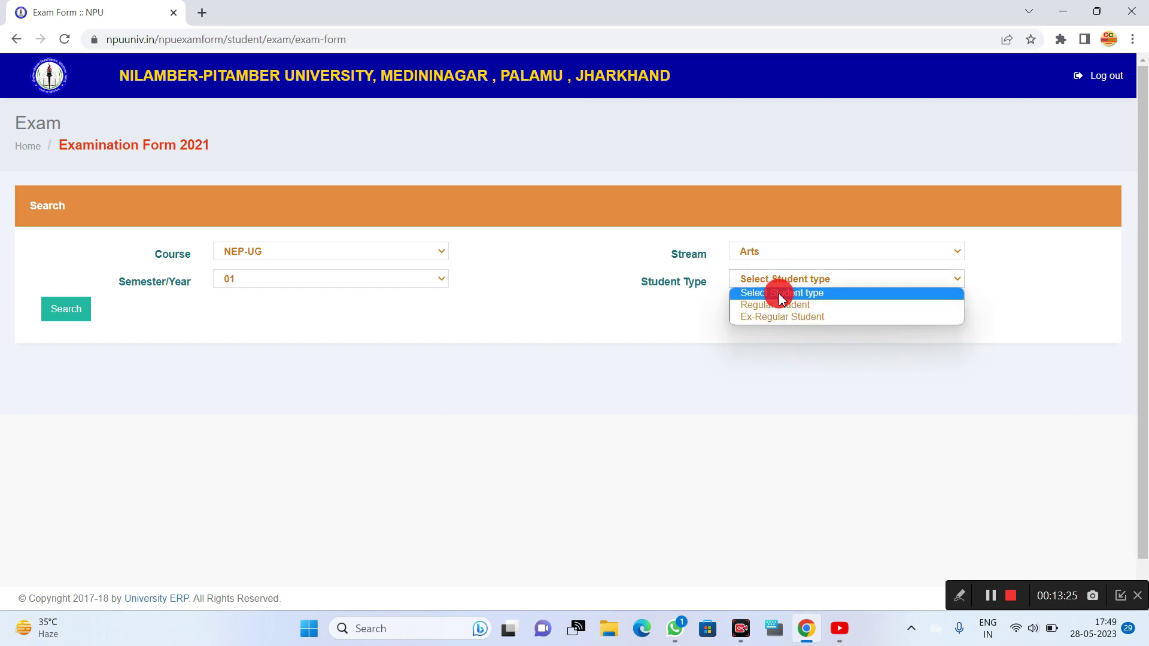
{"action": "left_click", "coordinate": [782, 306]}
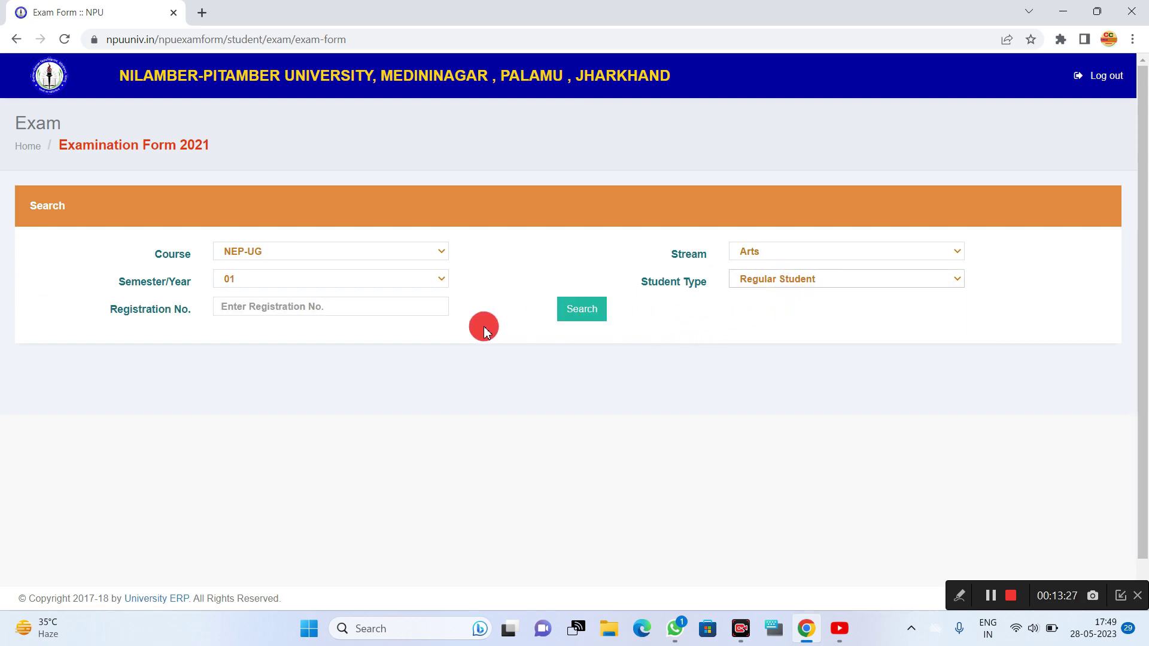
{"action": "left_click", "coordinate": [257, 307]}
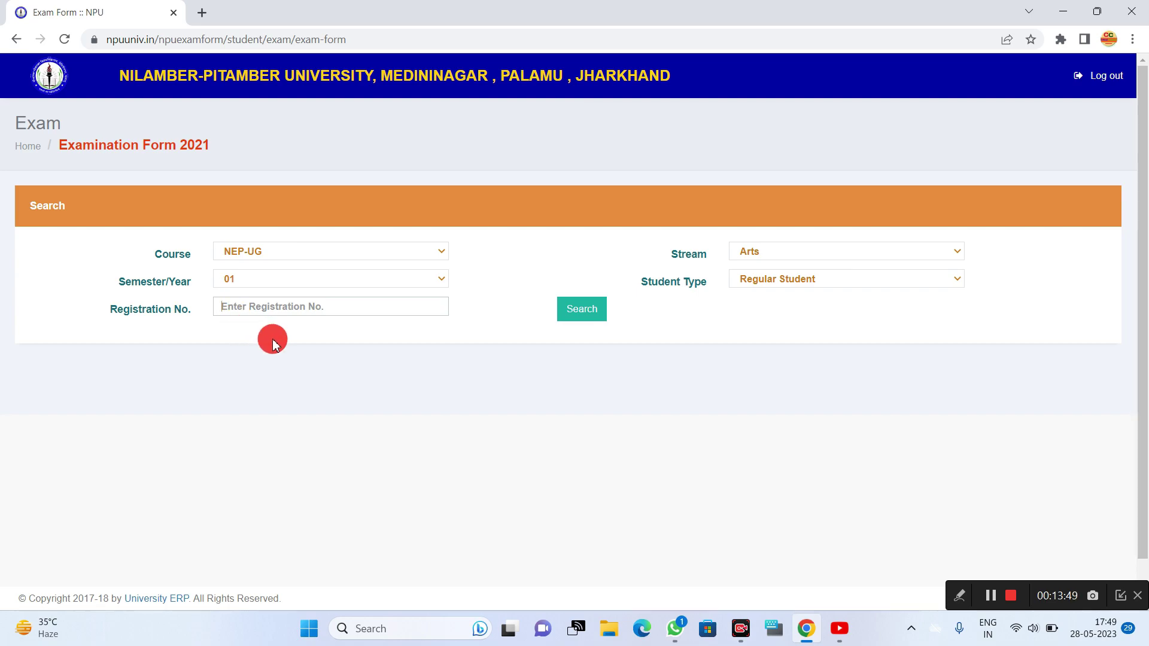
{"action": "left_click", "coordinate": [241, 316]}
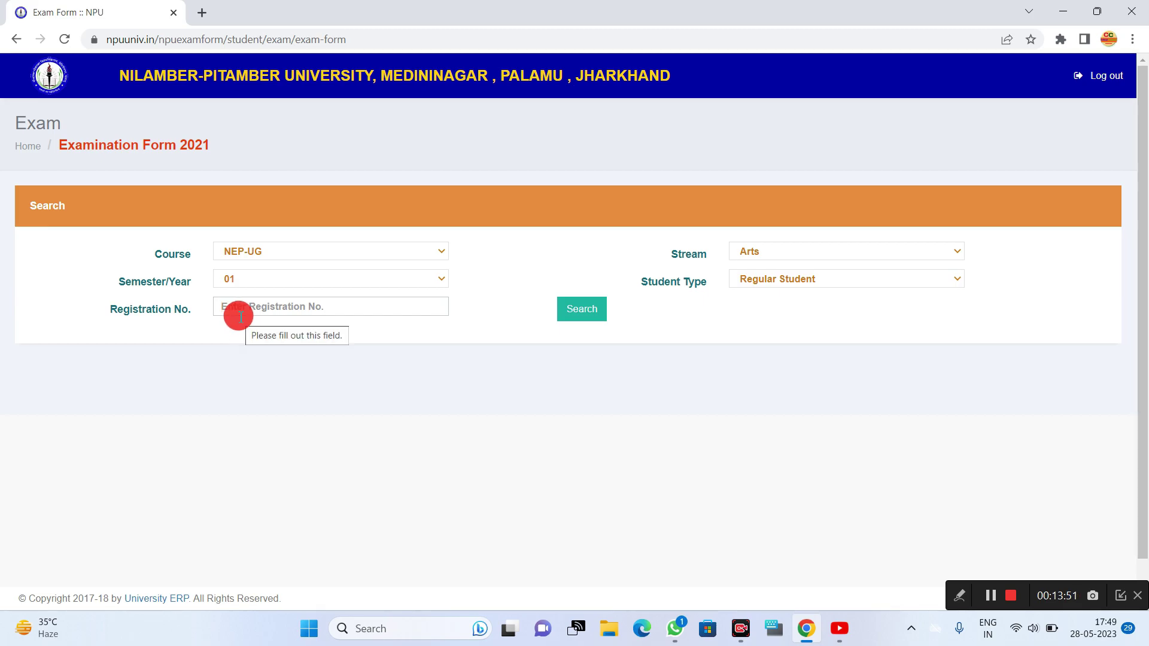
Switch to YouTube, open the Critical contents channel's list of videos, close the queued player and look at the ABC ID card video
{"action": "left_click", "coordinate": [832, 632]}
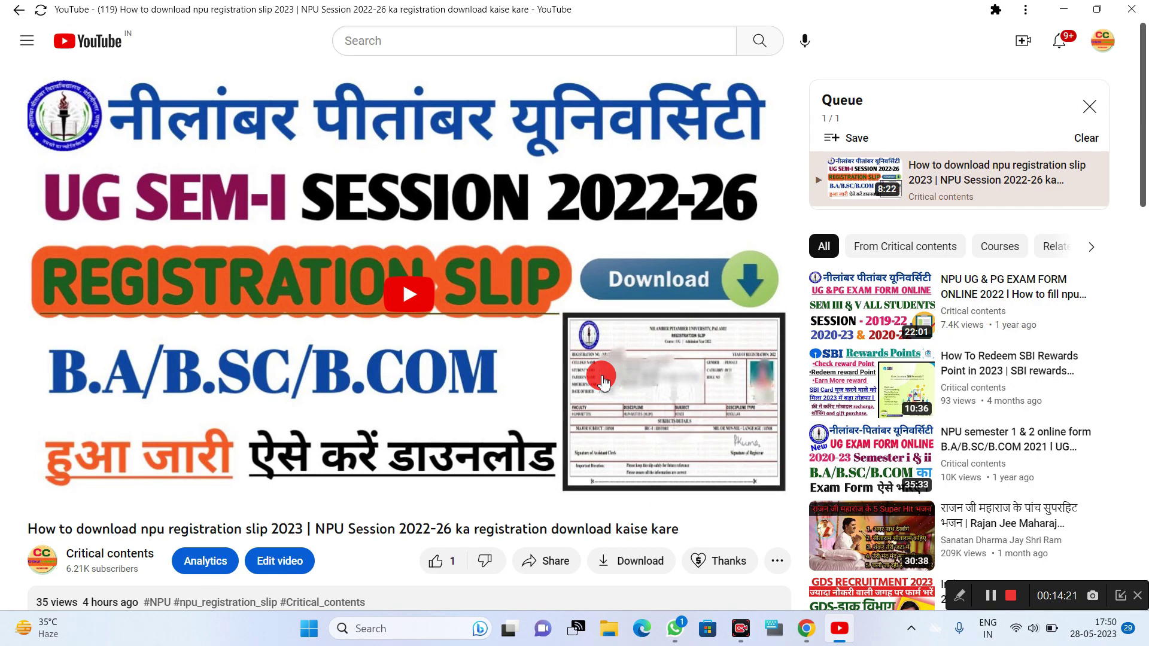
{"action": "left_click", "coordinate": [20, 10]}
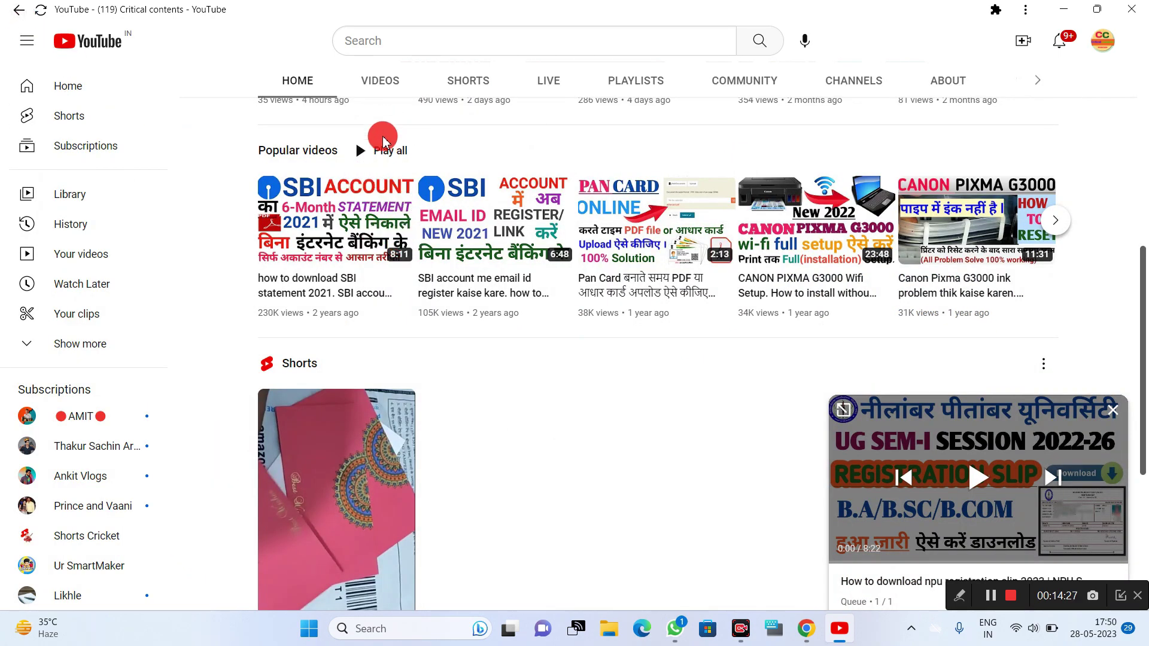
{"action": "scroll", "coordinate": [371, 174], "scroll_direction": "up", "scroll_amount": 5}
{"action": "left_click", "coordinate": [393, 172]}
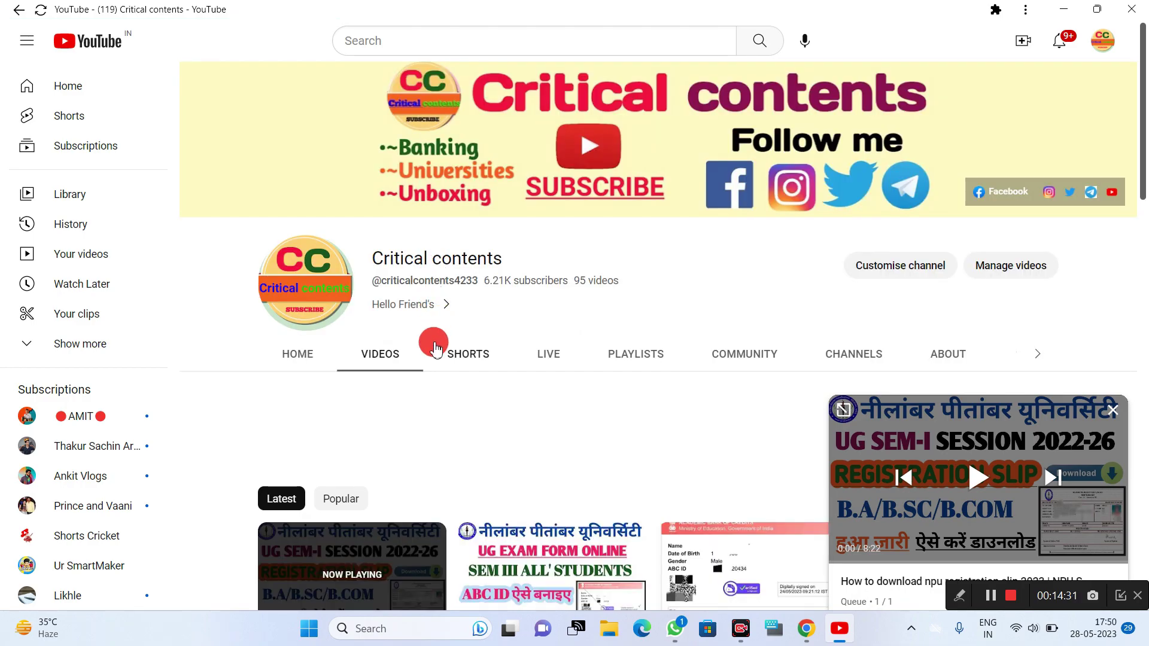
{"action": "scroll", "coordinate": [431, 344], "scroll_direction": "down", "scroll_amount": 4}
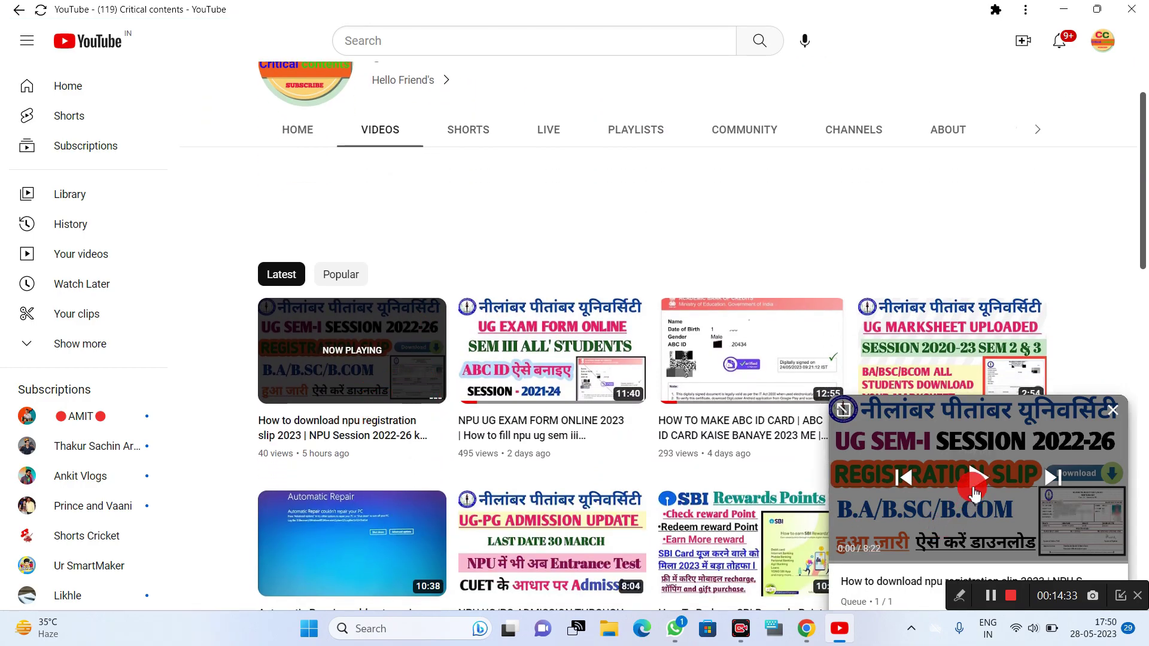
{"action": "left_click", "coordinate": [1112, 409]}
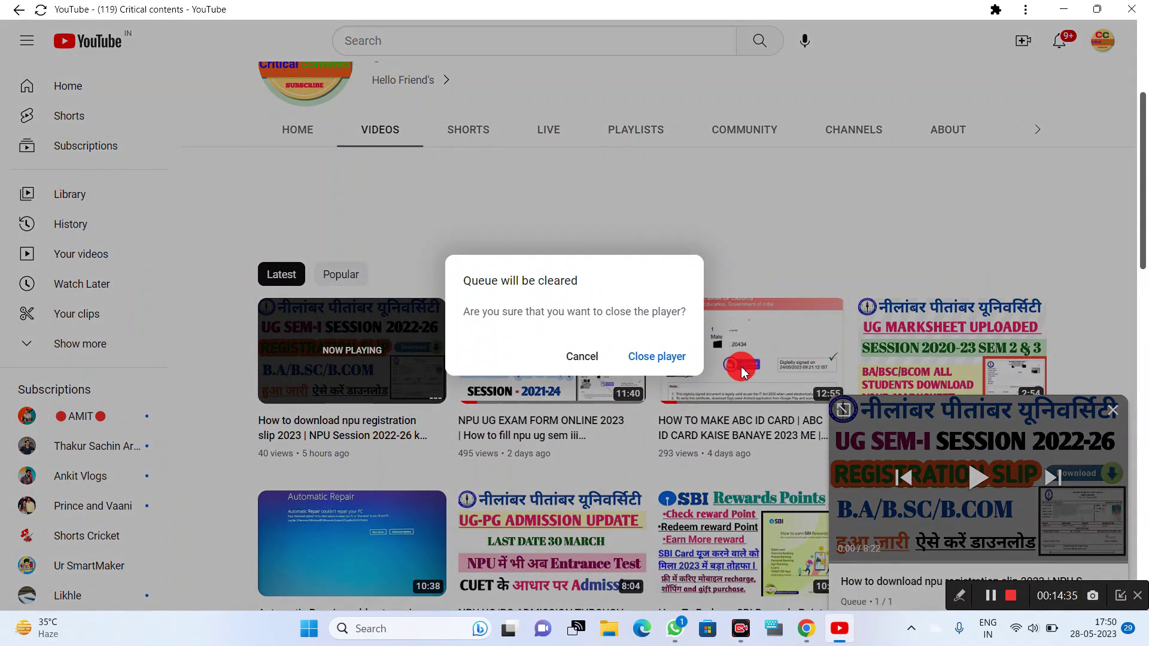
{"action": "left_click", "coordinate": [657, 357]}
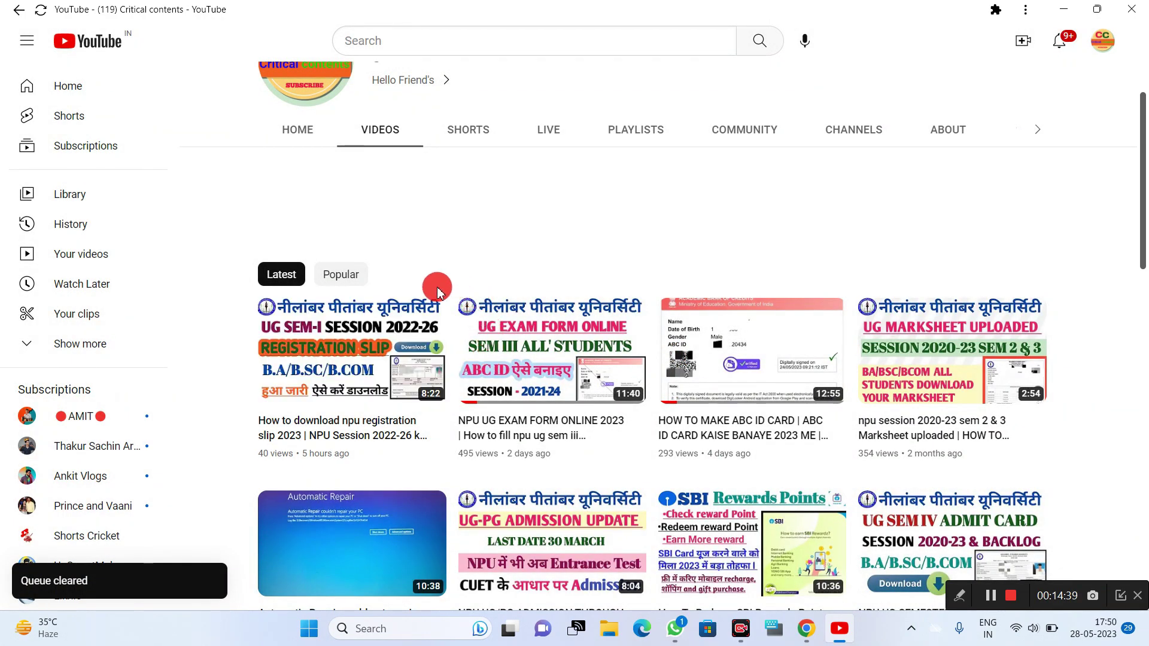
{"action": "mouse_move", "coordinate": [701, 334]}
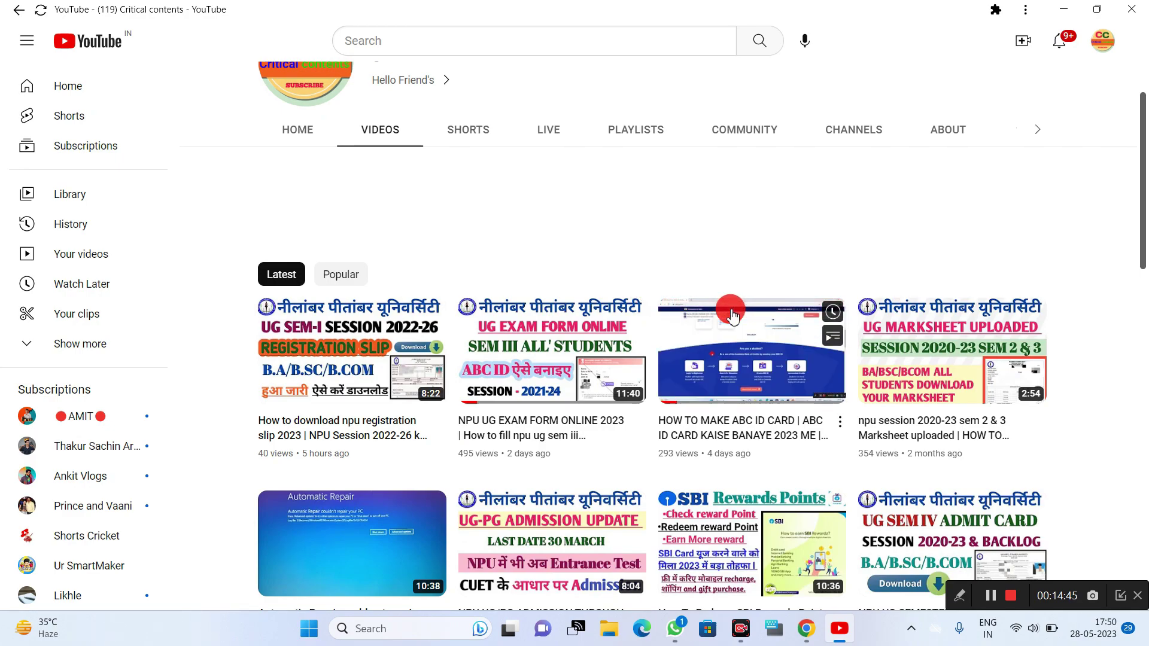
Switch back to the exam form in Chrome, enter the student's registration number and run the search
{"action": "left_click", "coordinate": [803, 627]}
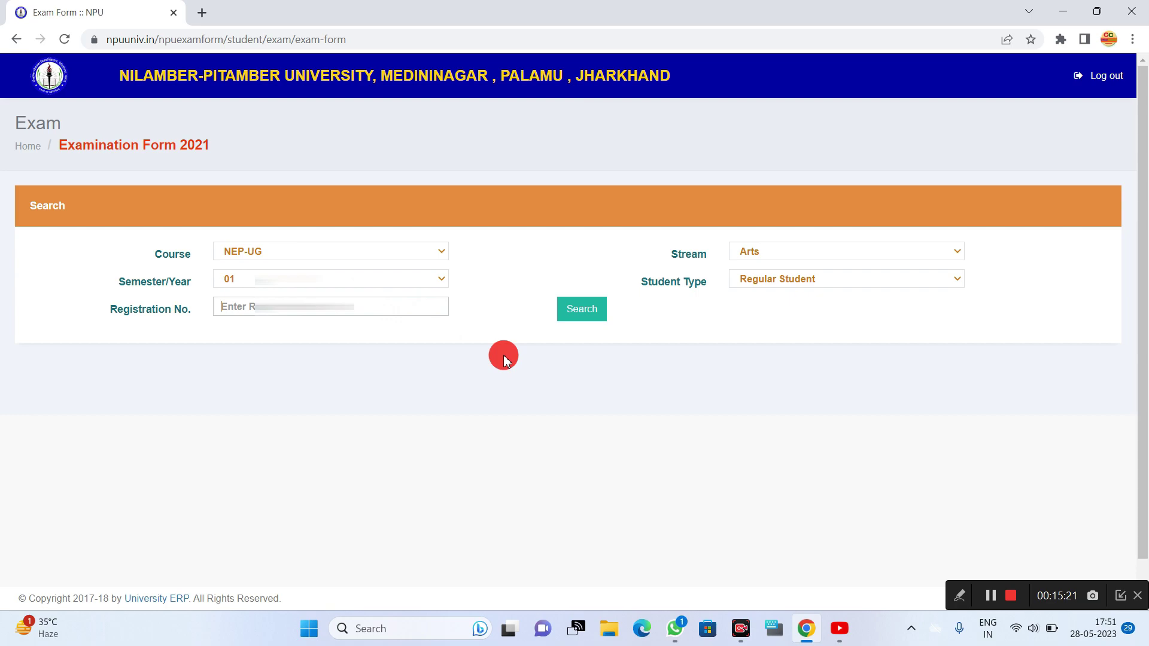
{"action": "key", "text": "Caps_Lock"}
{"action": "type", "text": "NP"}
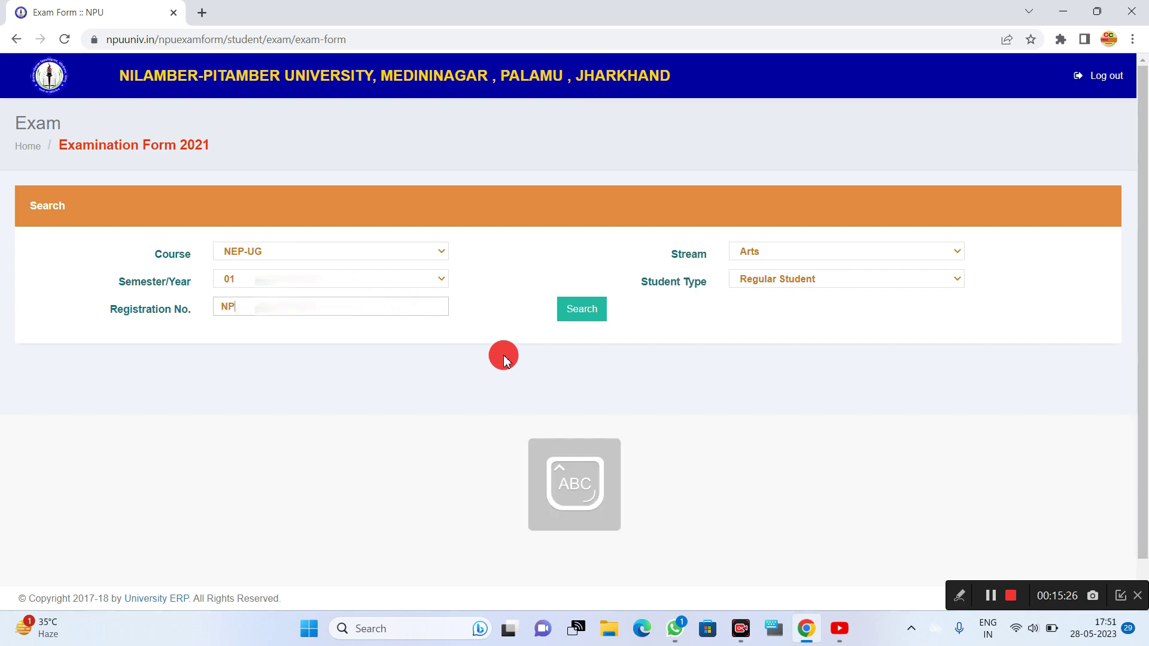
{"action": "type", "text": "U20"}
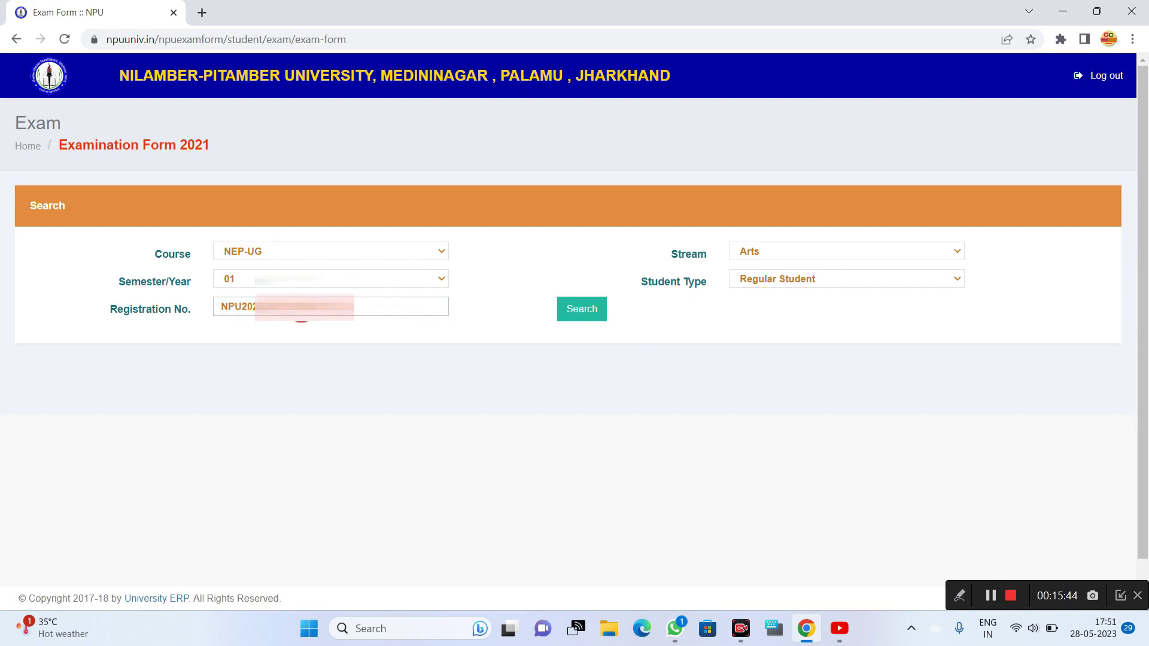
{"action": "left_click", "coordinate": [591, 314]}
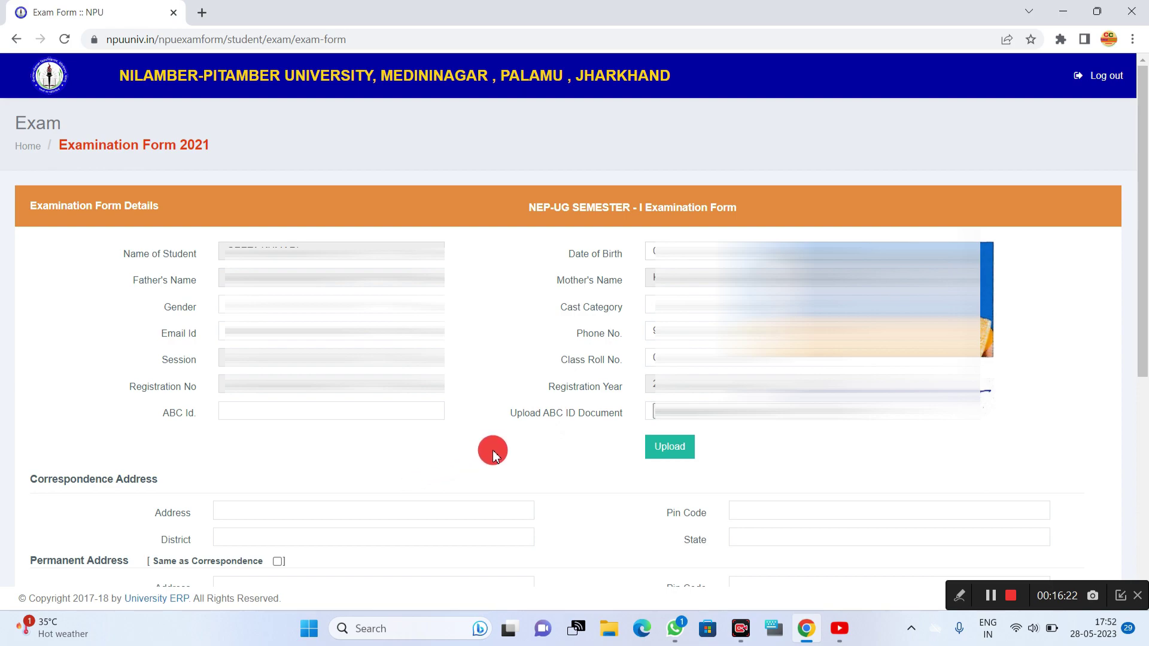
Check the ABC Id field, look up the ABC ID card video on YouTube and return to the exam form in Chrome
{"action": "left_click", "coordinate": [308, 408]}
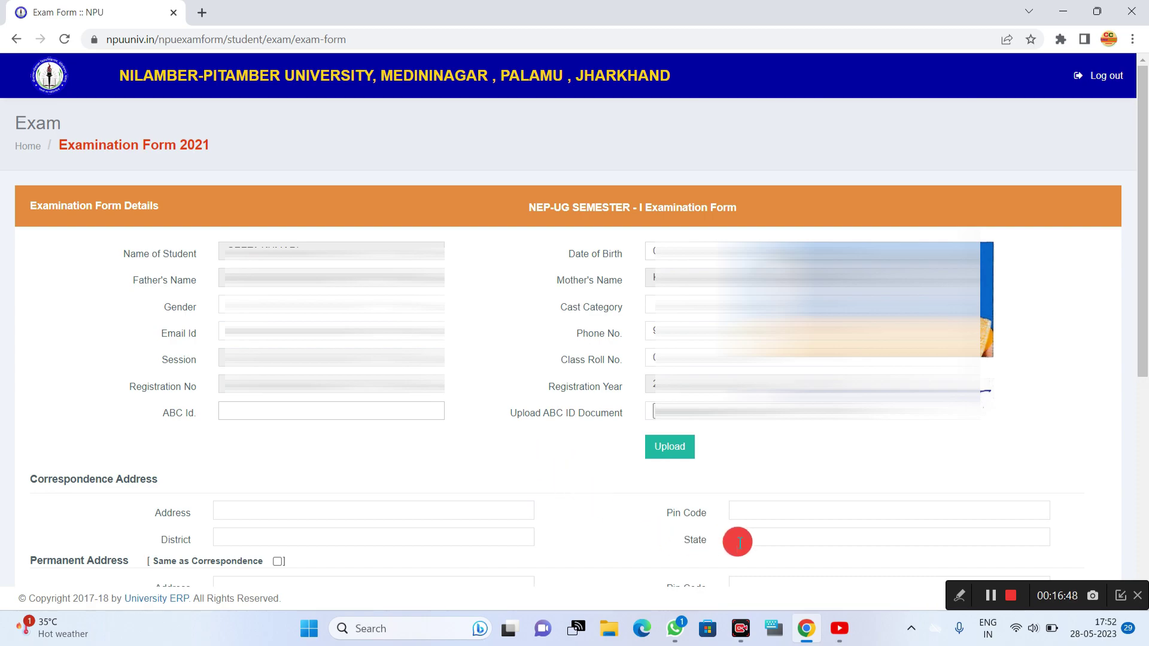
{"action": "left_click", "coordinate": [826, 625]}
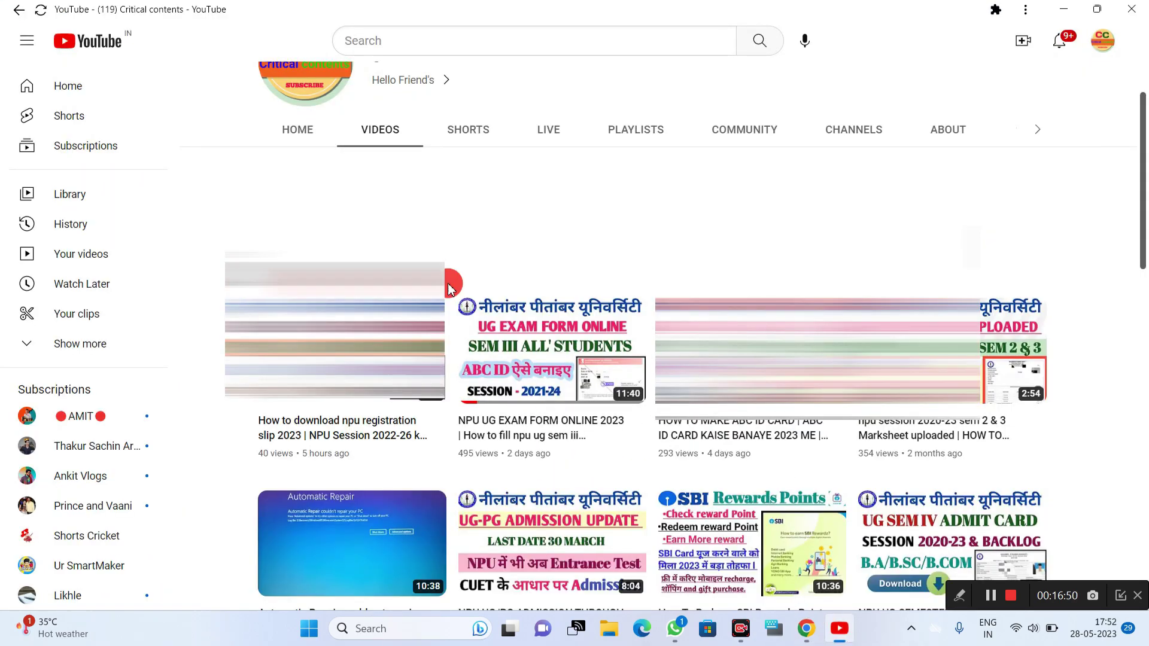
{"action": "mouse_move", "coordinate": [711, 387]}
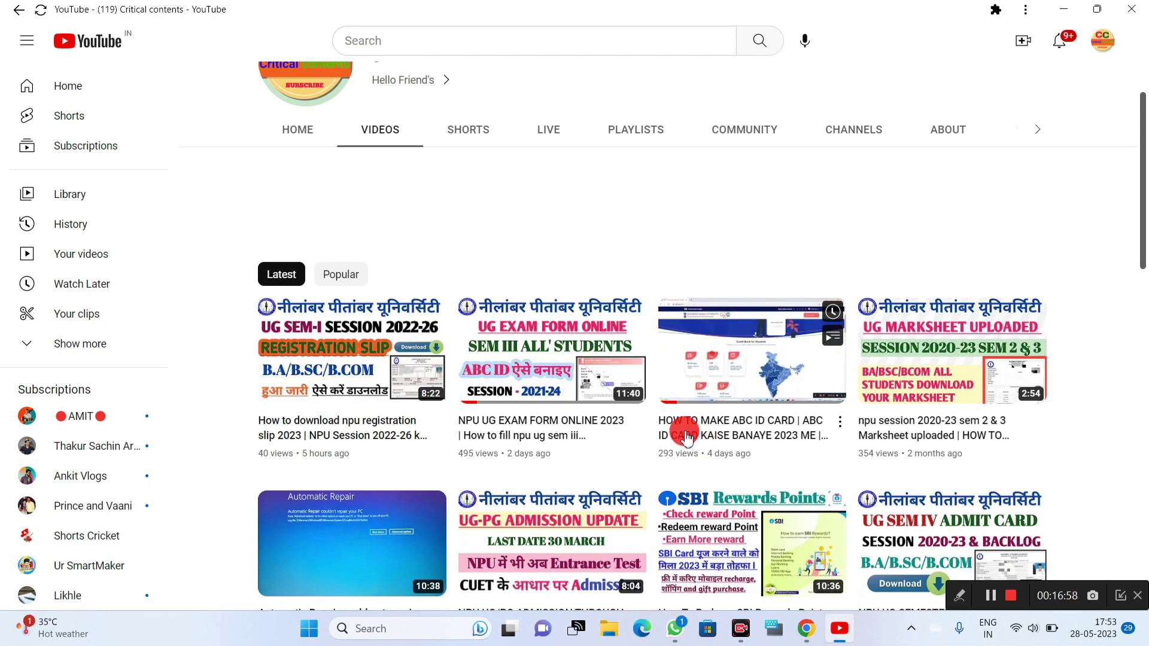
{"action": "left_click", "coordinate": [803, 628]}
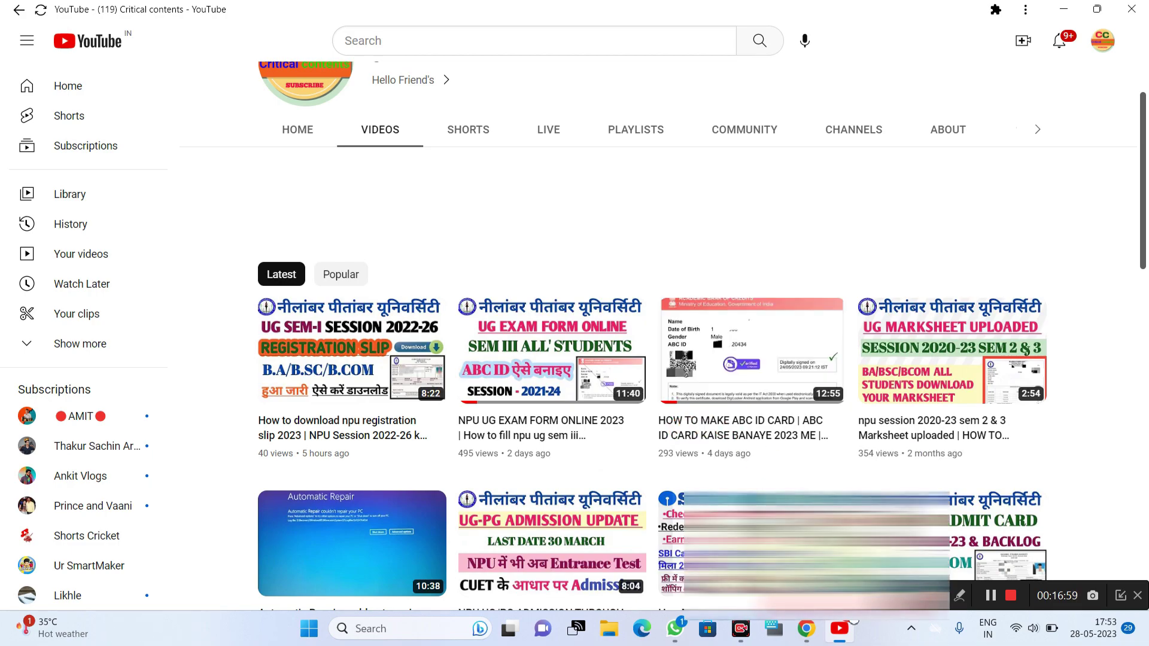
{"action": "left_click", "coordinate": [804, 629]}
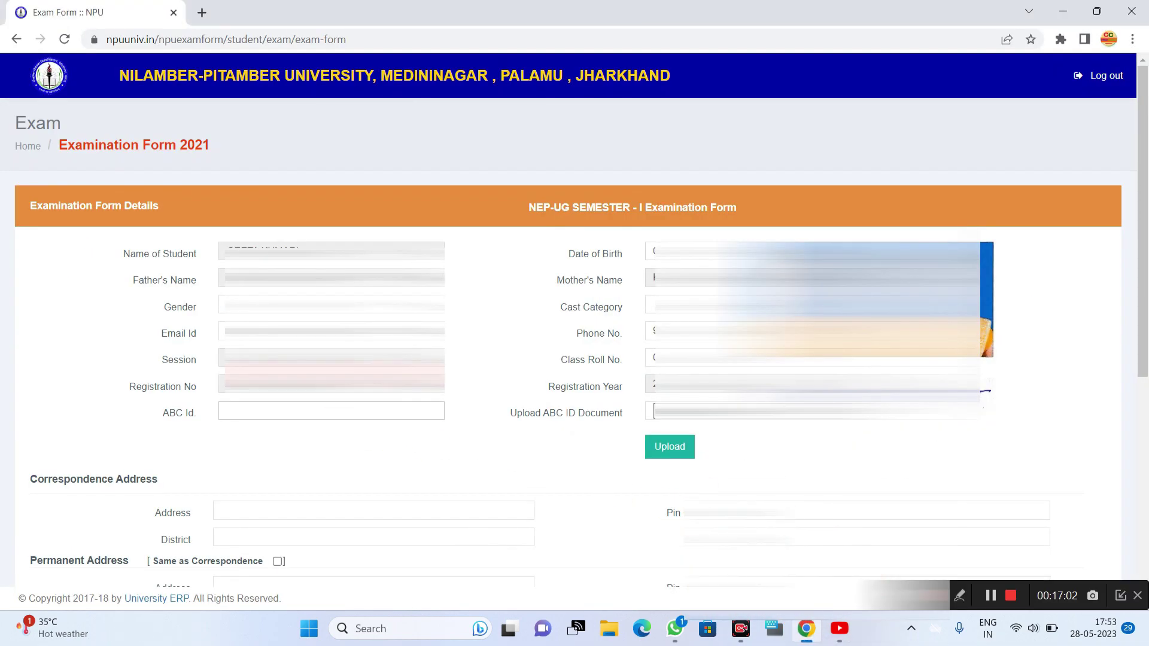
Examine the ABC Id, correspondence address and subject details fields of the examination form, dismissing the pin code alert
{"action": "left_click", "coordinate": [300, 412]}
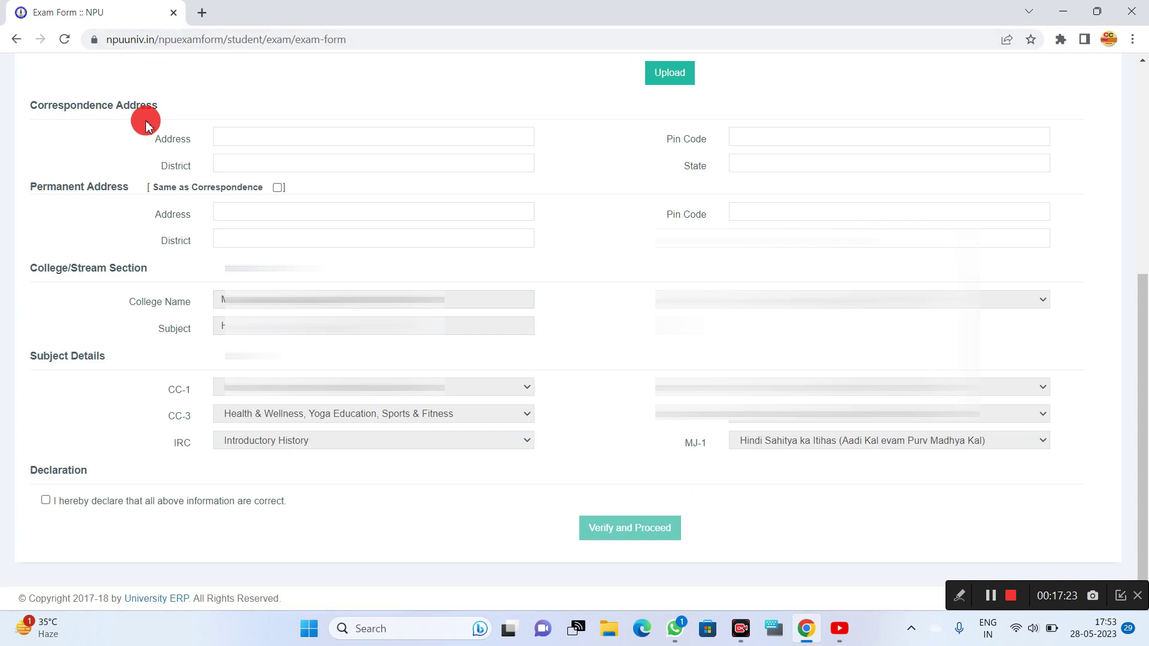
{"action": "left_click", "coordinate": [246, 139]}
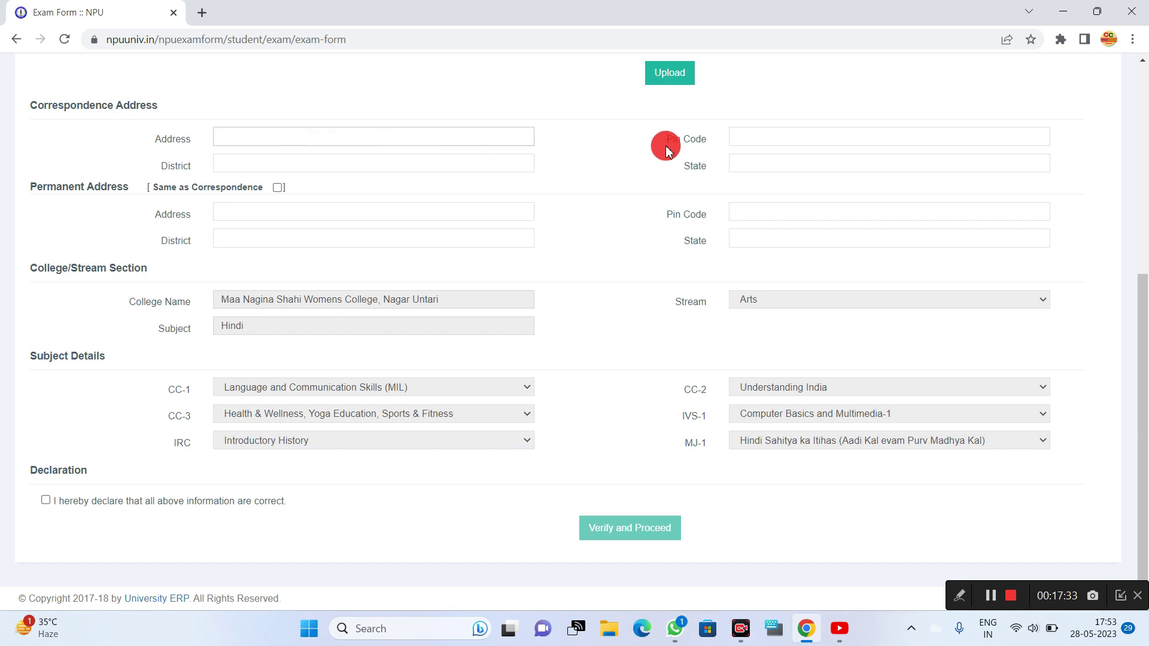
{"action": "left_click", "coordinate": [429, 167]}
{"action": "left_click", "coordinate": [736, 164]}
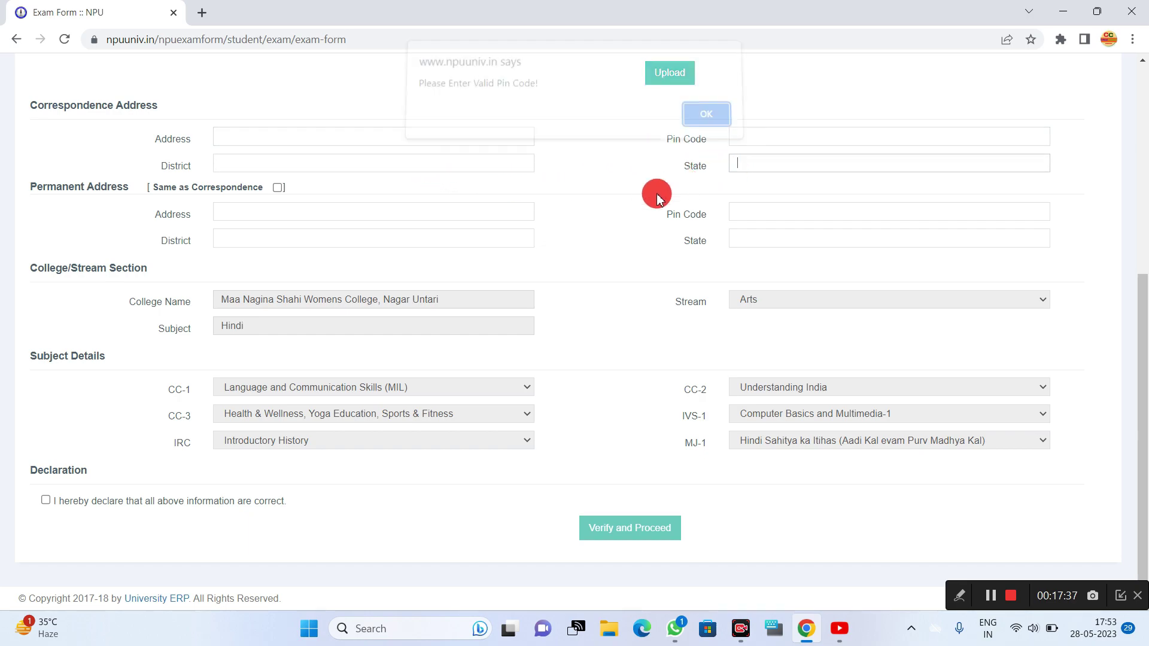
{"action": "left_click", "coordinate": [695, 123]}
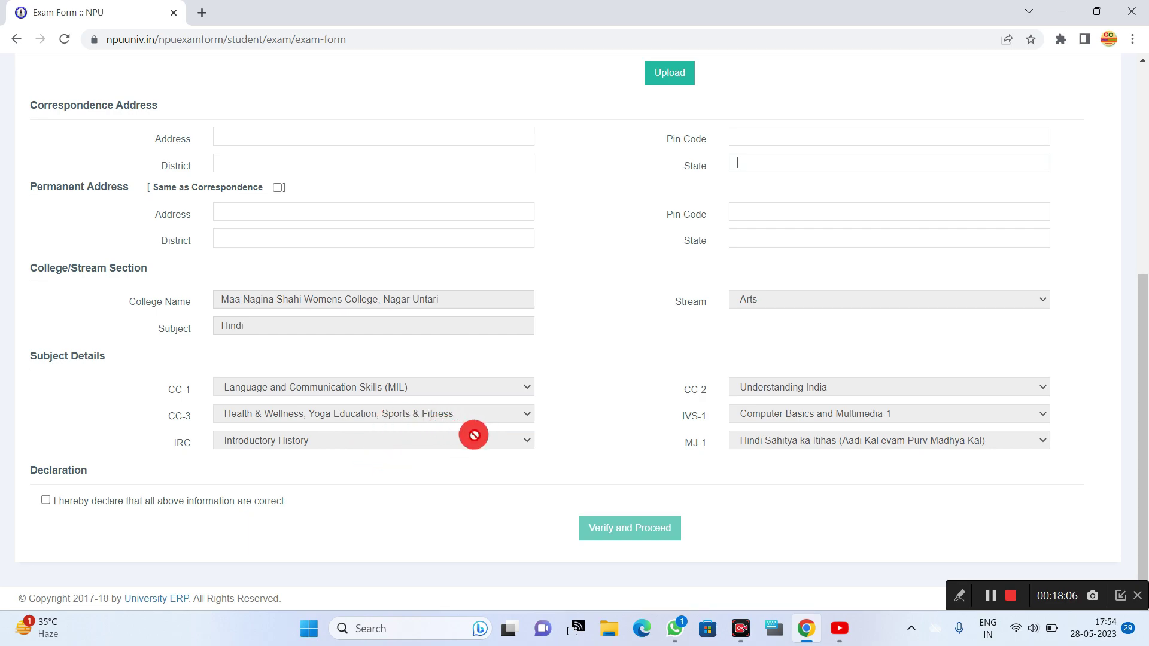
{"action": "scroll", "coordinate": [515, 475], "scroll_direction": "down", "scroll_amount": 1}
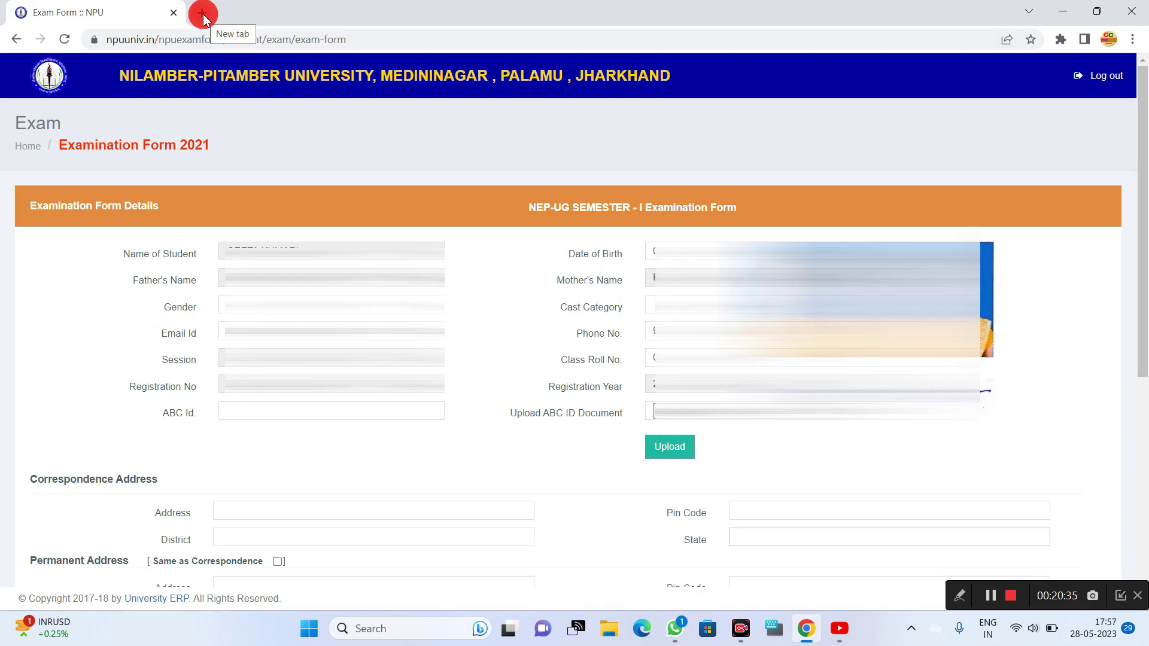
Search Google for digilocker in a new tab and open the DigiLocker account sign-up form
{"action": "left_click", "coordinate": [202, 13]}
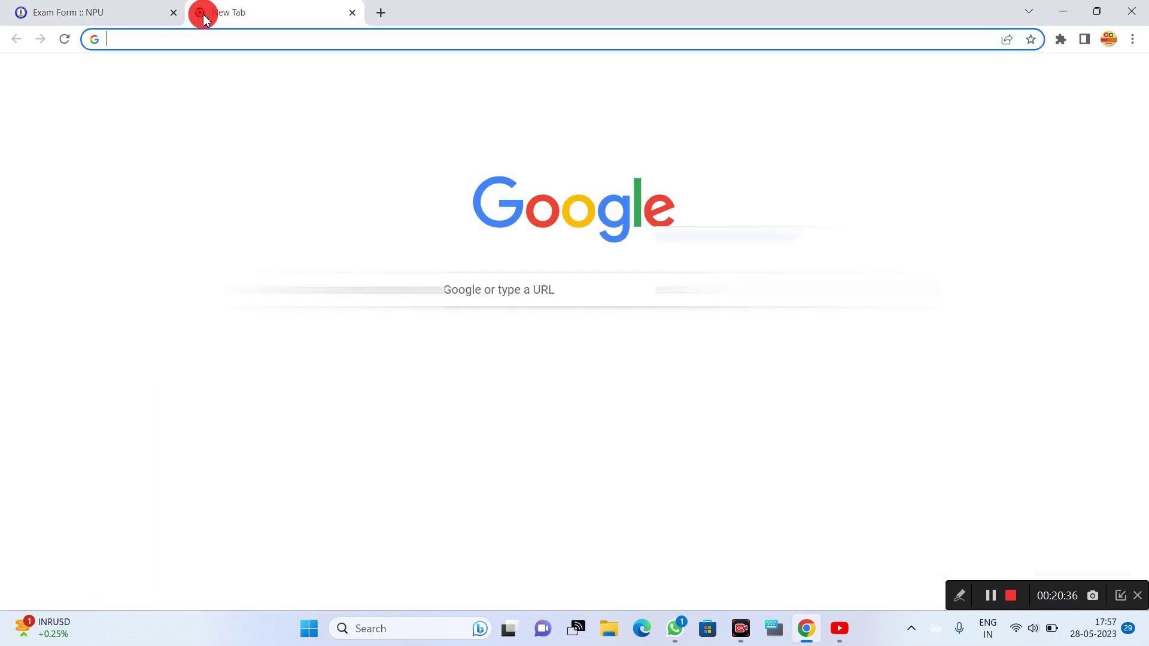
{"action": "left_click", "coordinate": [508, 299]}
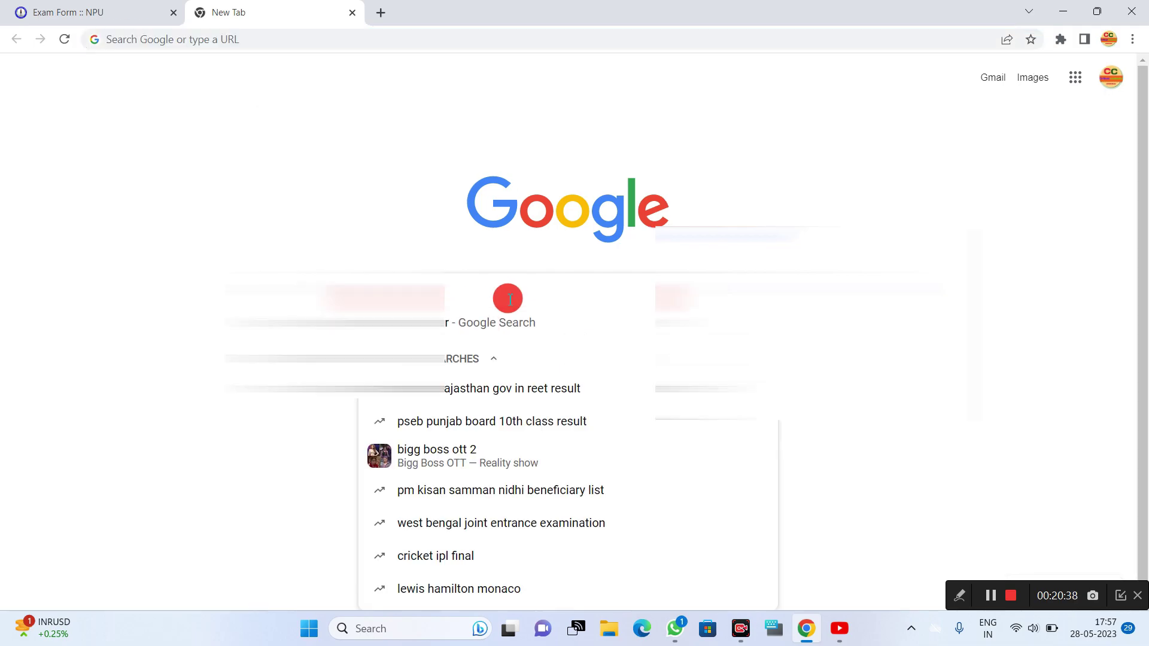
{"action": "left_click", "coordinate": [487, 325]}
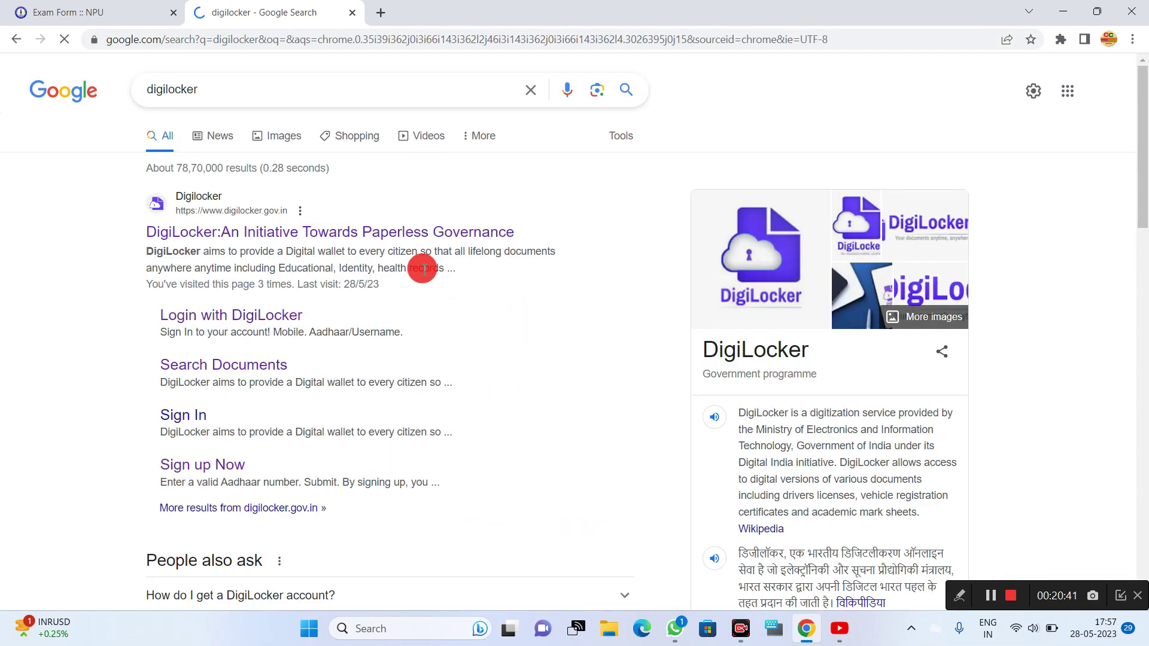
{"action": "left_click", "coordinate": [195, 221]}
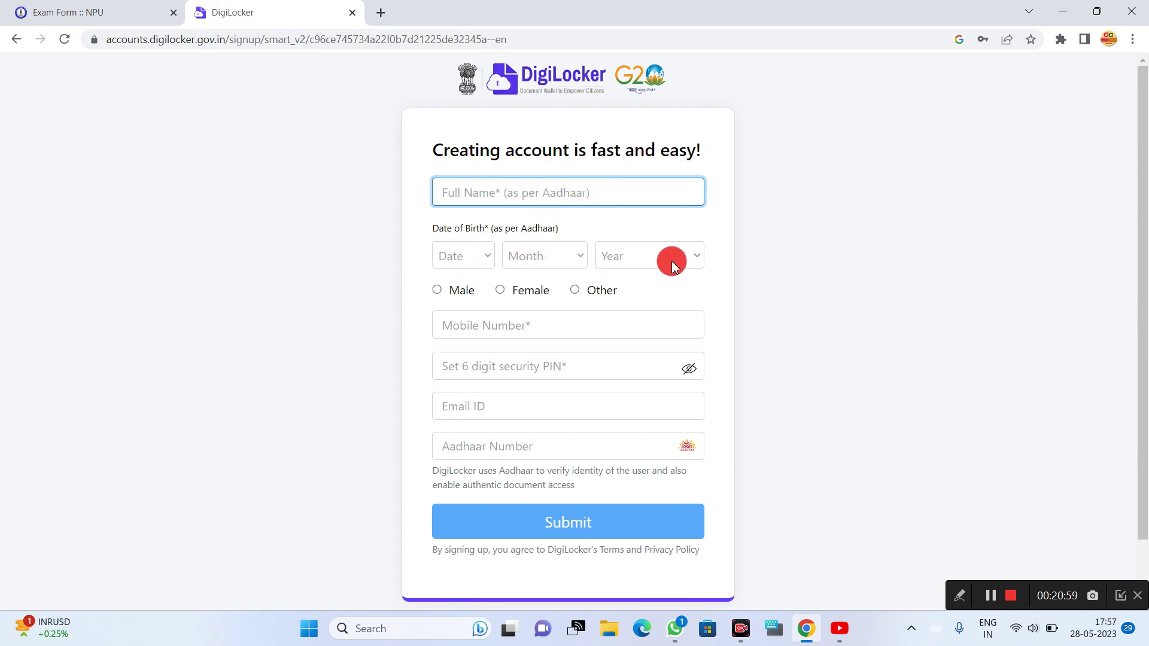
Select the day and month of birth and the gender Male in the DigiLocker sign-up form
{"action": "left_click", "coordinate": [537, 271]}
{"action": "left_click", "coordinate": [513, 343]}
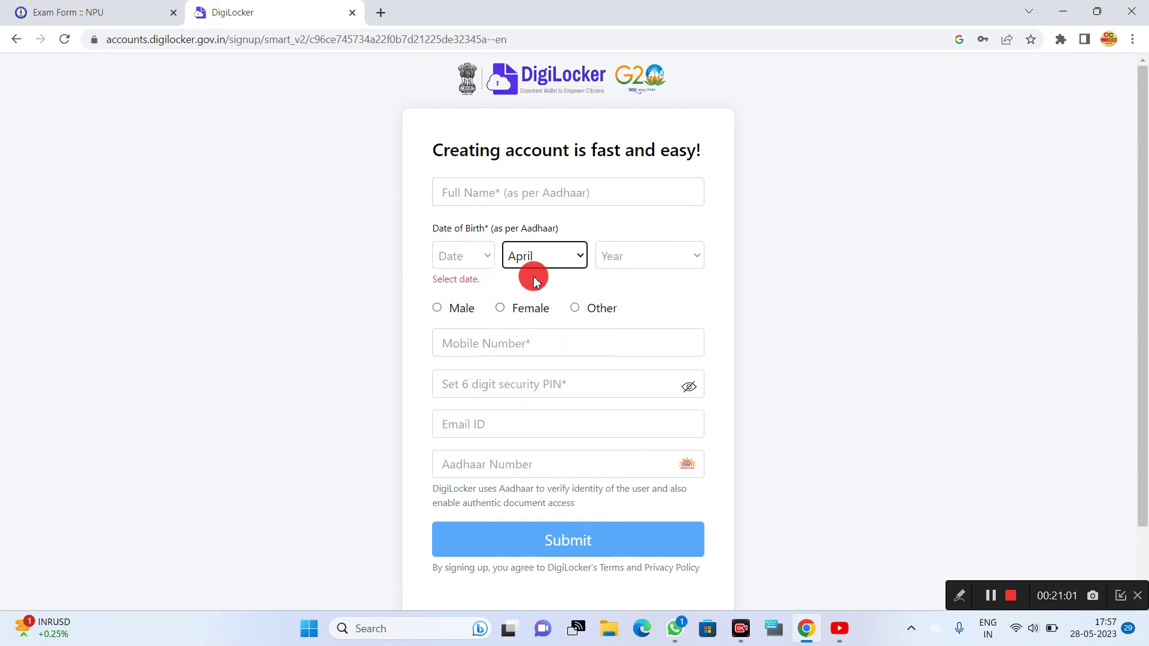
{"action": "left_click", "coordinate": [485, 263]}
{"action": "left_click", "coordinate": [466, 345]}
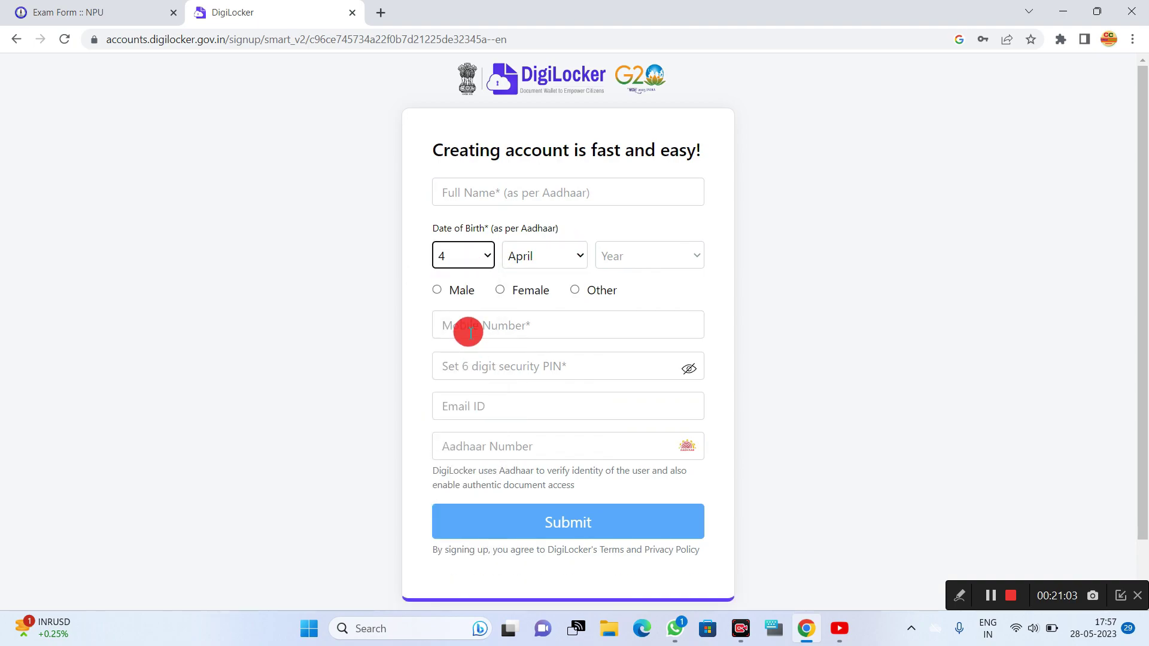
{"action": "left_click", "coordinate": [438, 291]}
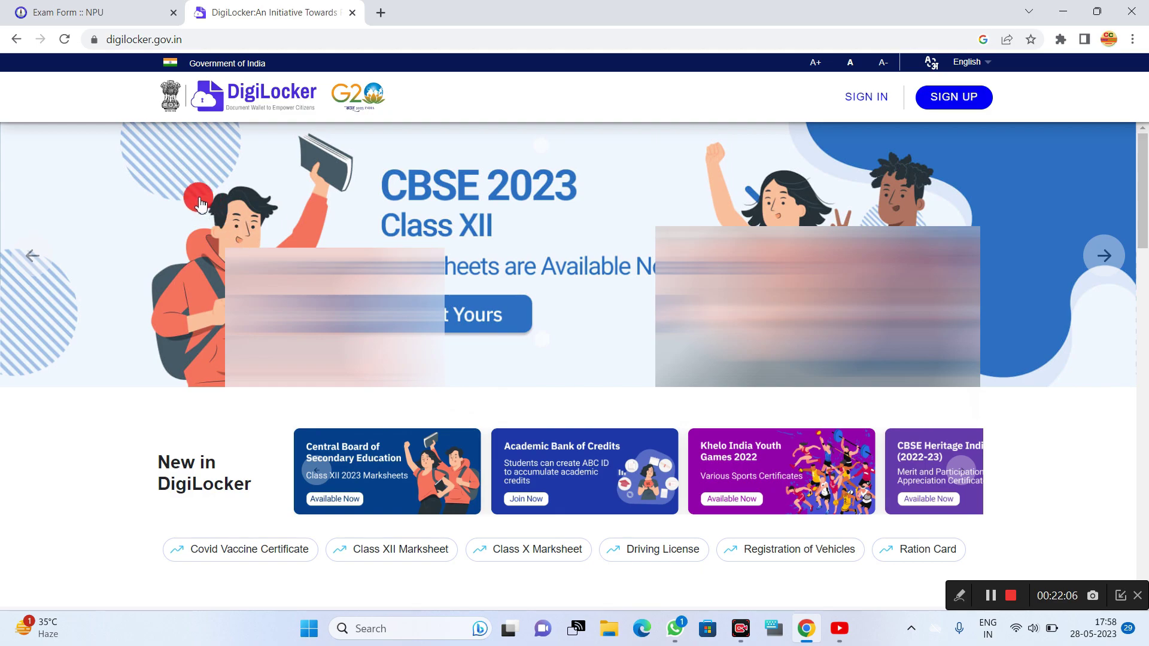
Return to the university exam form and enter the student's ABC ID number in the ABC Id field
{"action": "left_click", "coordinate": [132, 15]}
{"action": "left_click", "coordinate": [283, 415]}
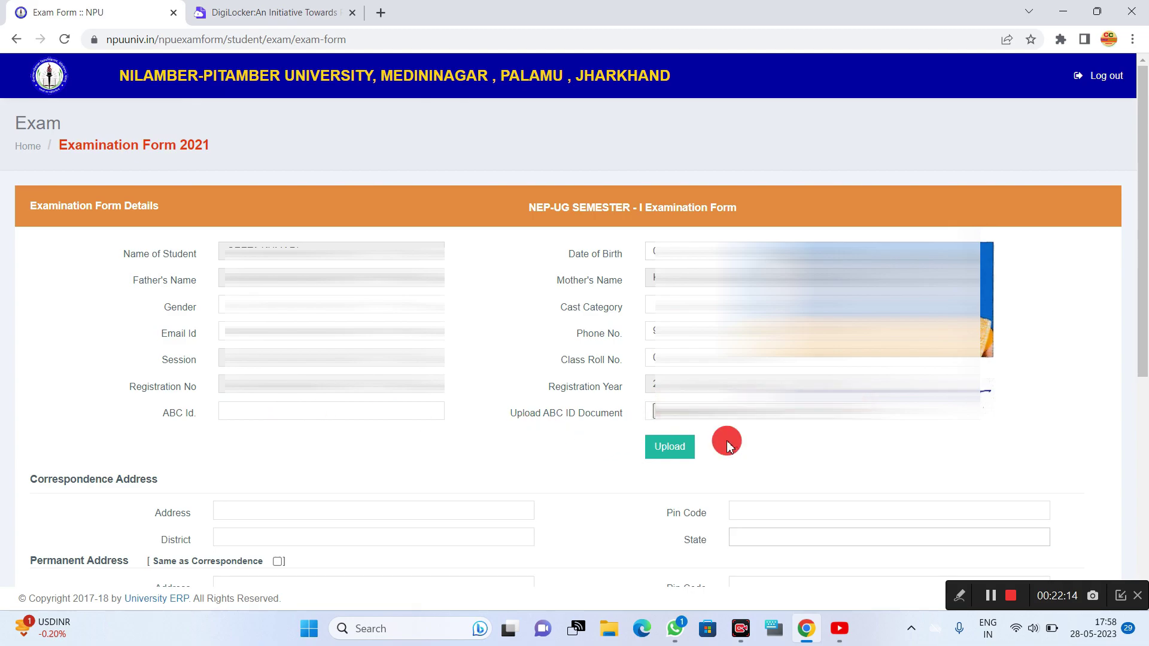
{"action": "left_click", "coordinate": [990, 598]}
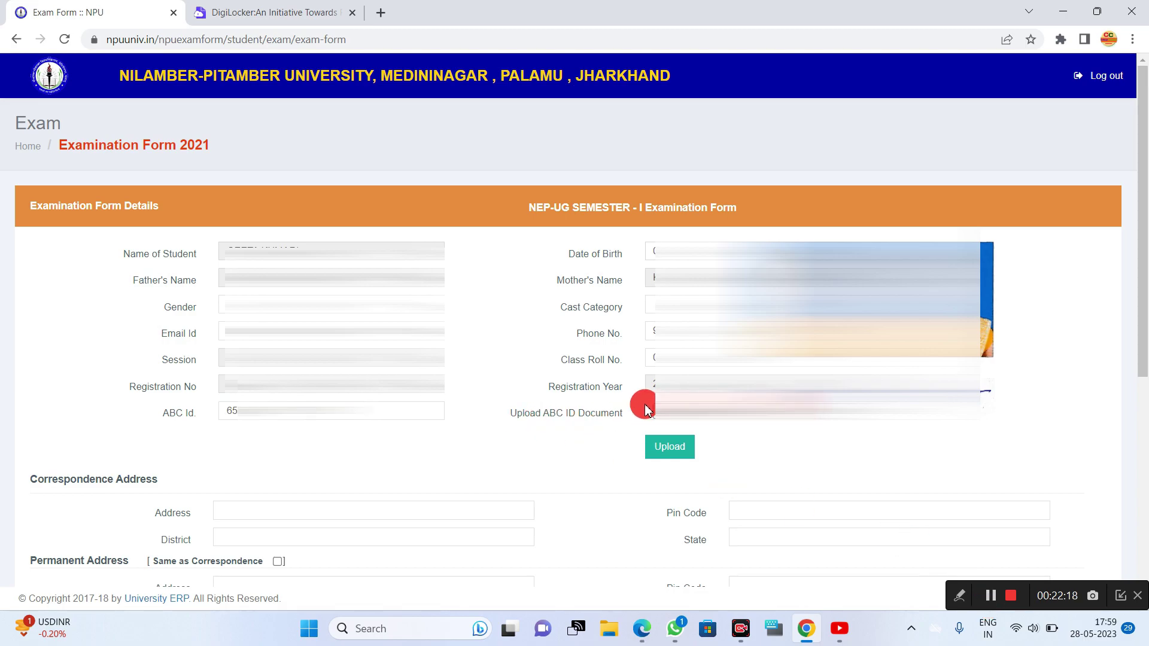
Upload the in.gov.abc PDF from the Downloads folder as the ABC ID document and dismiss the alert
{"action": "left_click", "coordinate": [678, 419]}
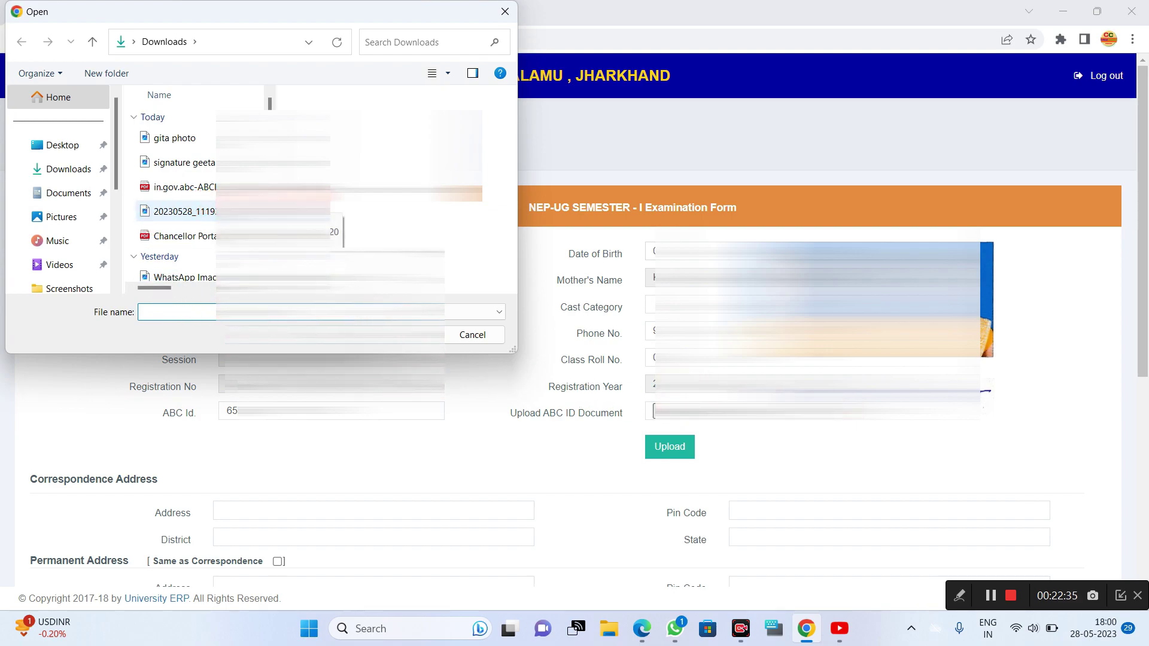
{"action": "left_click", "coordinate": [179, 187]}
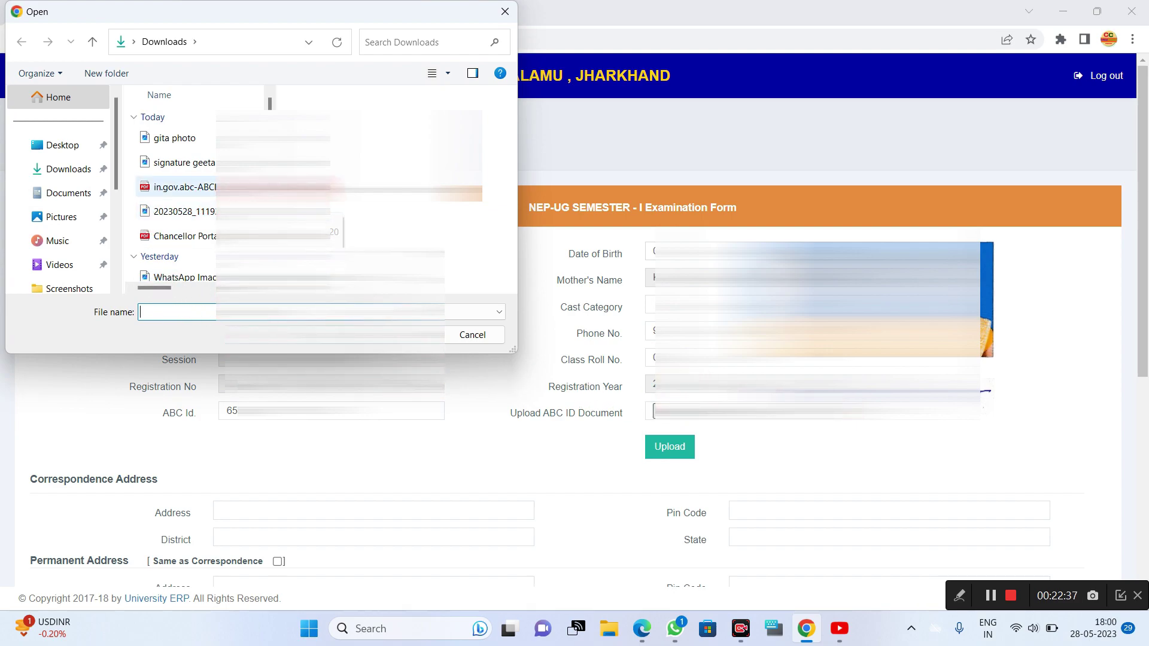
{"action": "key", "text": "Return"}
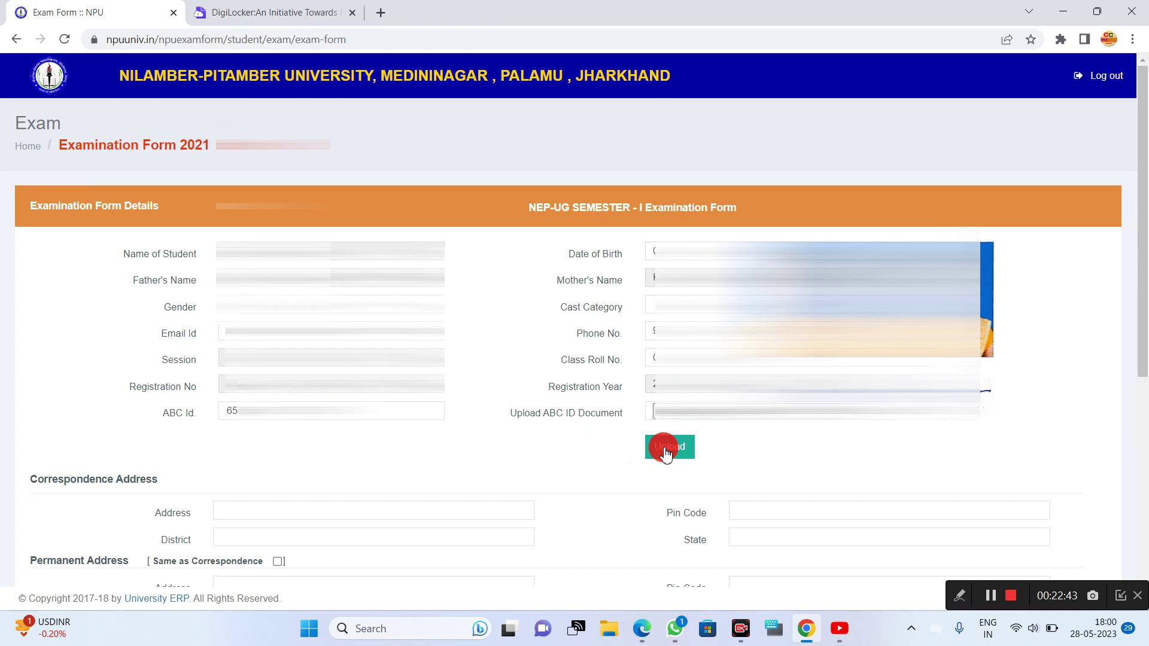
{"action": "left_click", "coordinate": [666, 450]}
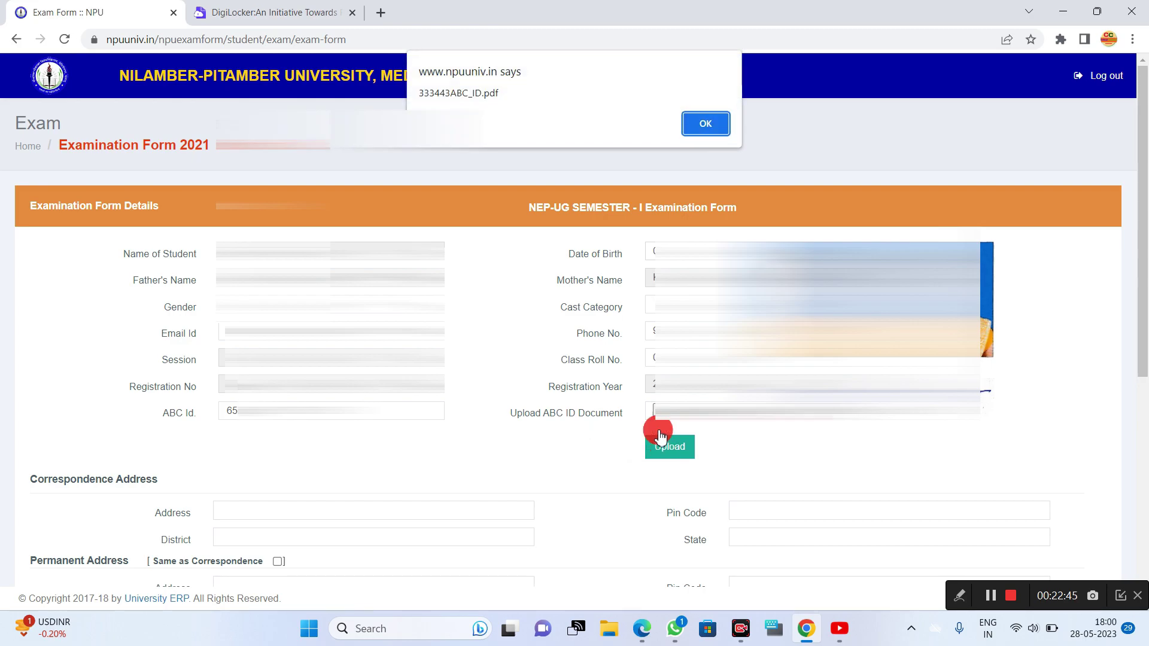
{"action": "left_click", "coordinate": [698, 129]}
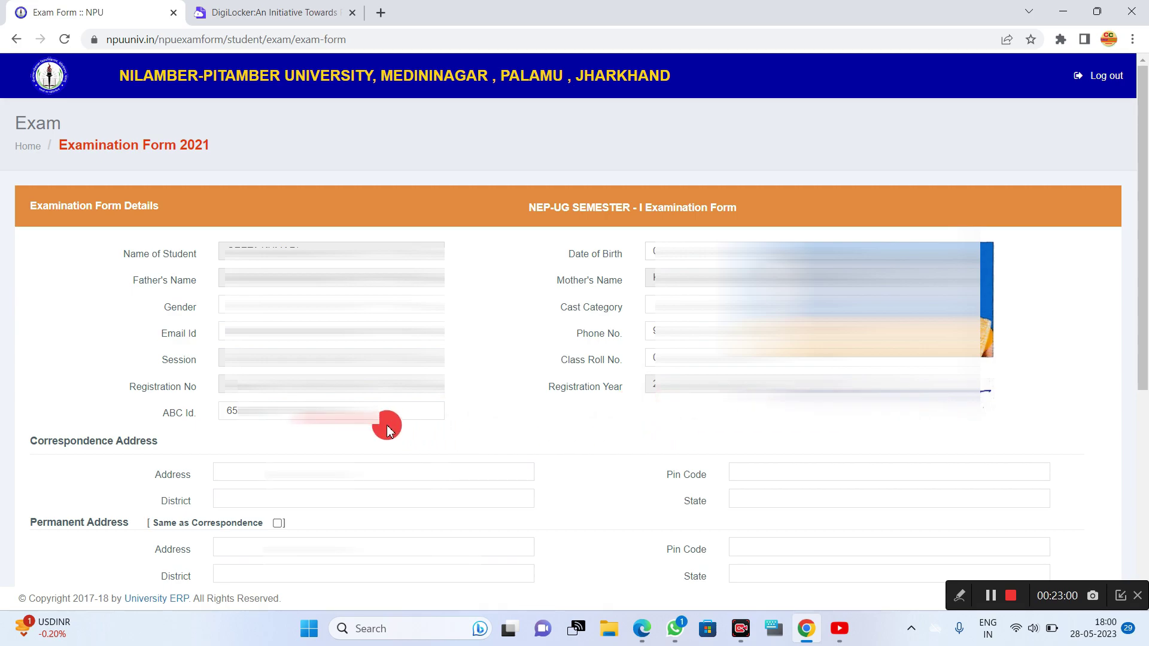
Fill in the correspondence address, district, pin code and state, and mark the permanent address as the same
{"action": "left_click", "coordinate": [335, 473]}
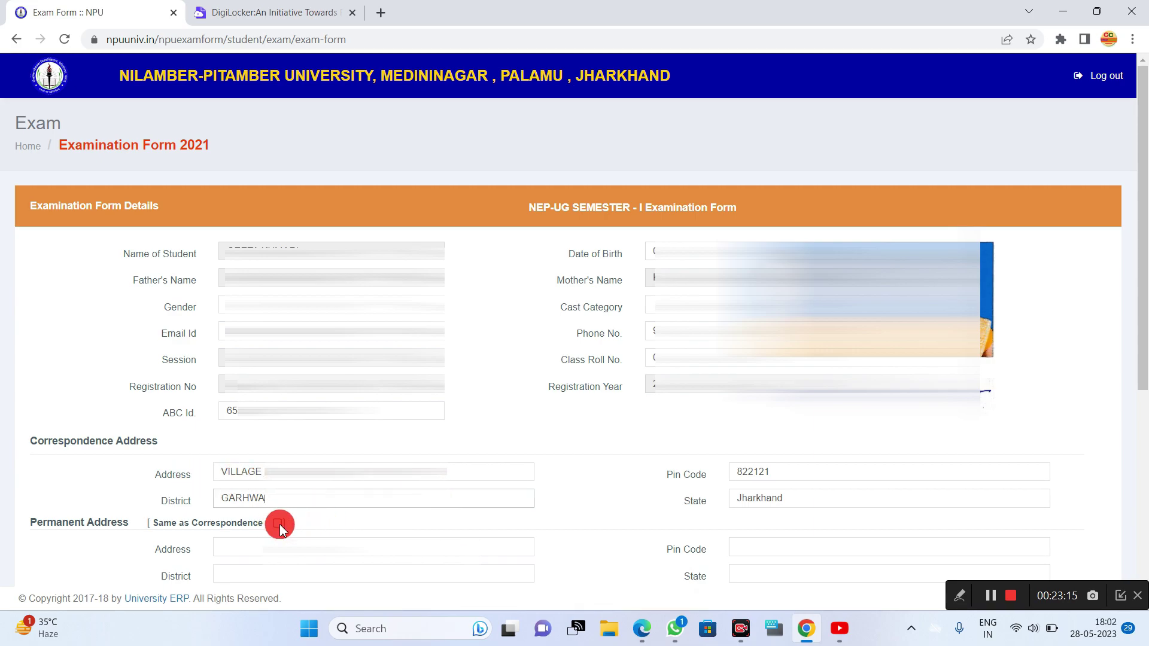
{"action": "left_click", "coordinate": [279, 525]}
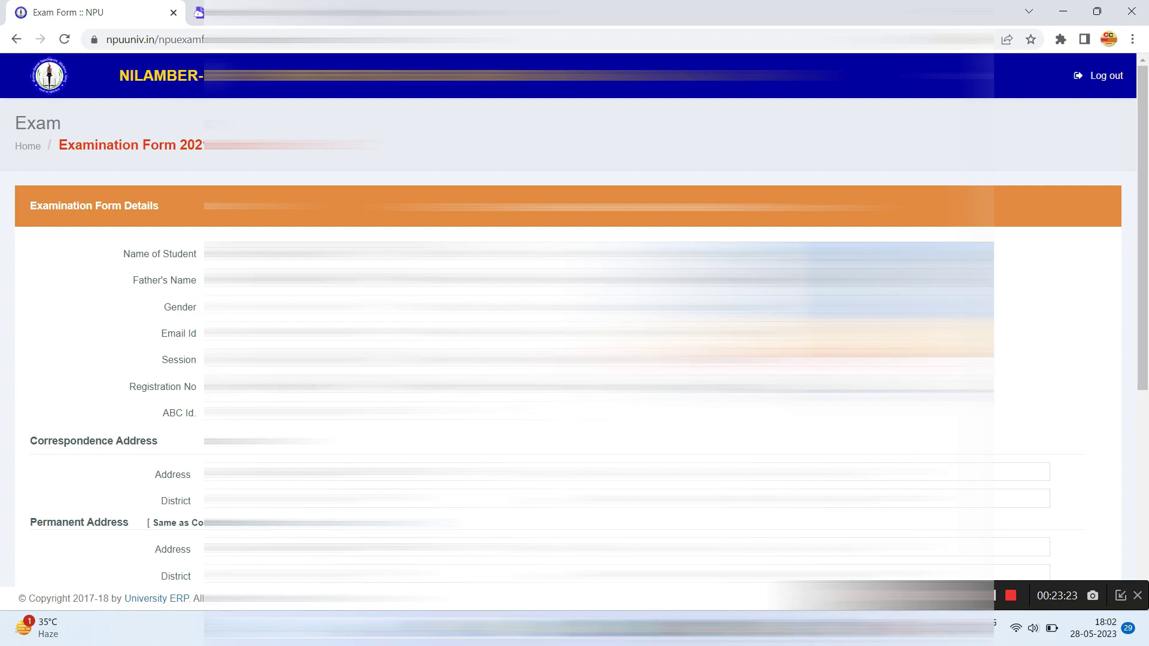
Accept the declaration that all information is correct, and verify and proceed with the examination form
{"action": "scroll", "coordinate": [574, 317], "scroll_direction": "down", "scroll_amount": 4}
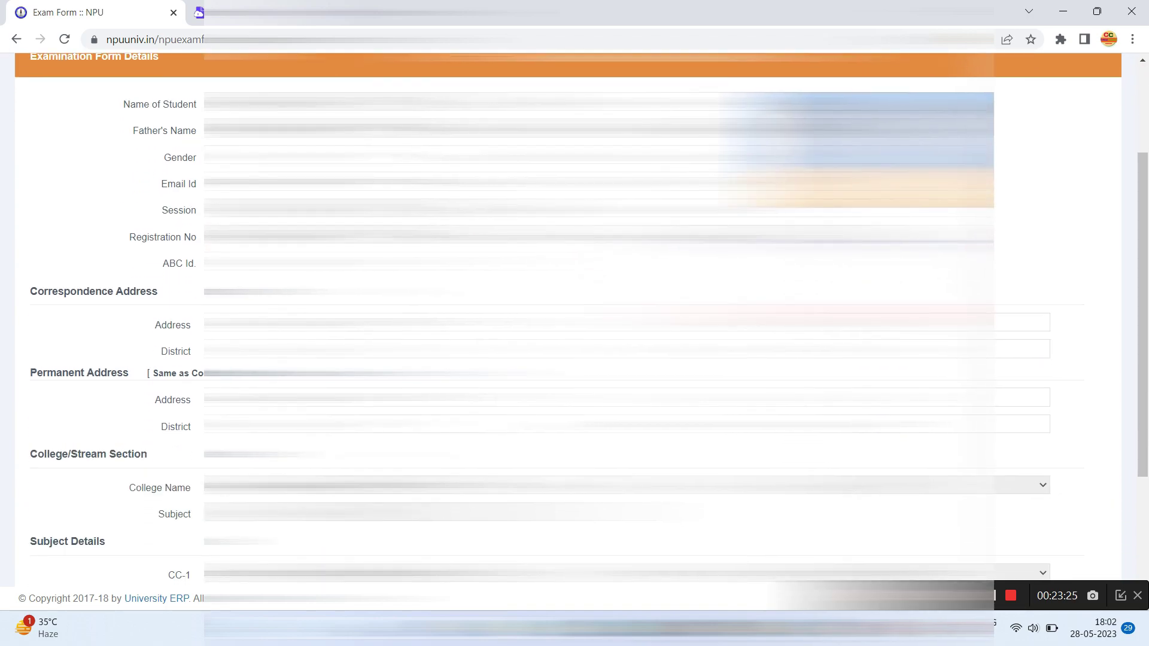
{"action": "scroll", "coordinate": [575, 317], "scroll_direction": "down", "scroll_amount": 2}
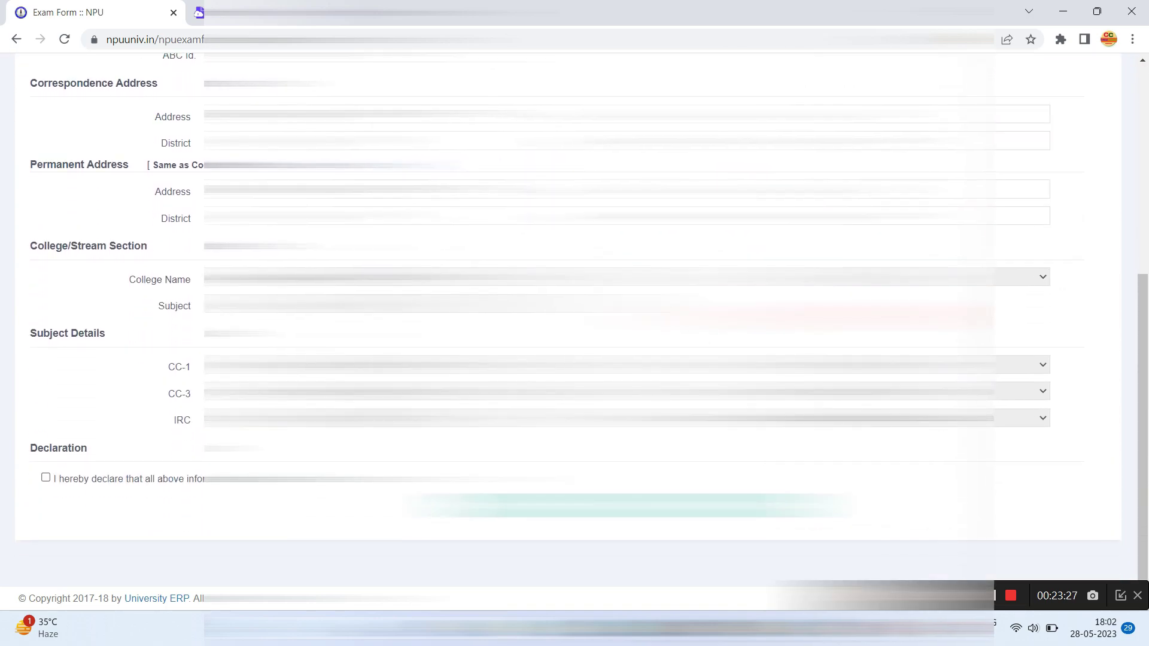
{"action": "left_click", "coordinate": [46, 478]}
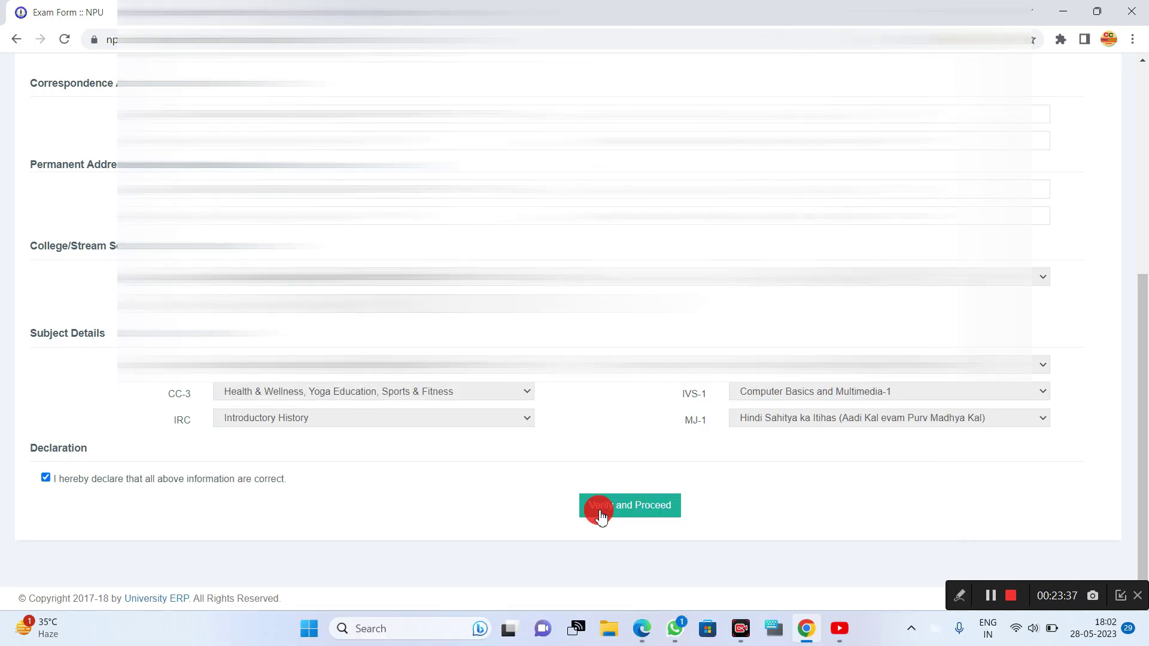
{"action": "left_click", "coordinate": [601, 515]}
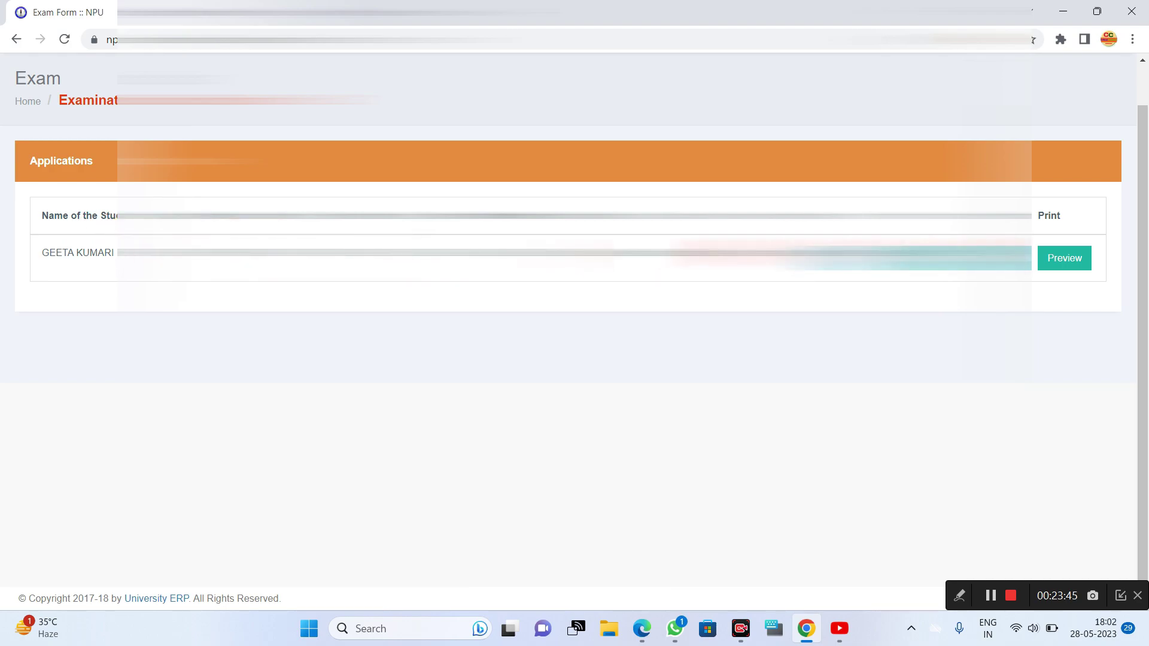
Preview the printable application, examine both pages and close the print preview without saving
{"action": "left_click", "coordinate": [1054, 263]}
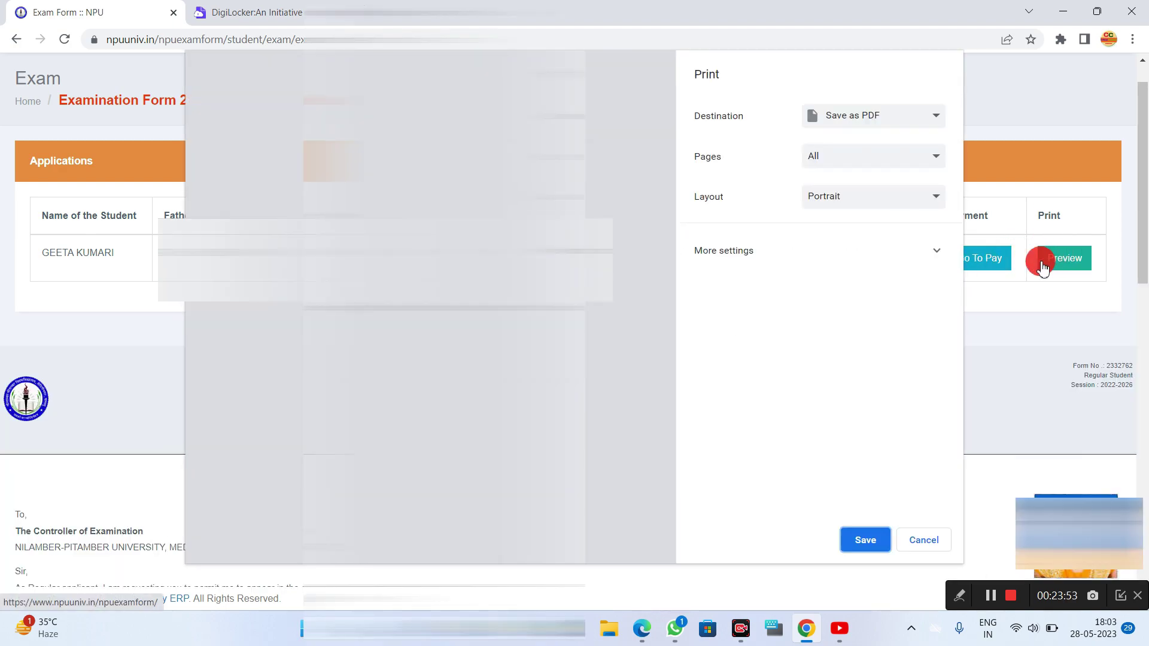
{"action": "scroll", "coordinate": [424, 305], "scroll_direction": "down", "scroll_amount": 10}
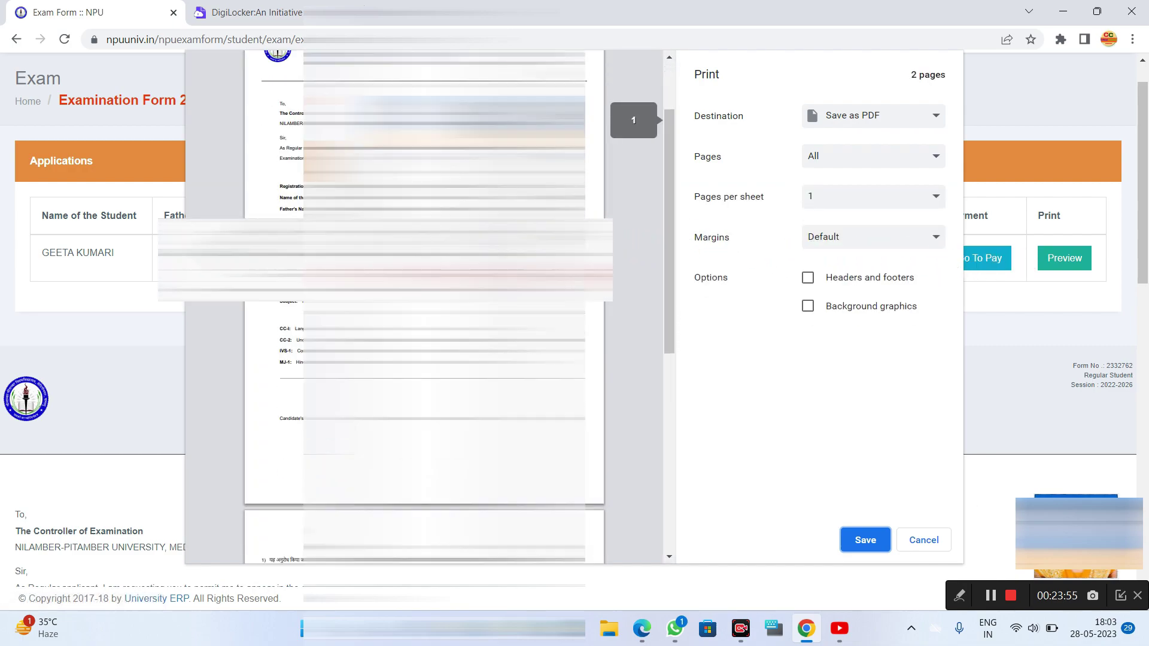
{"action": "scroll", "coordinate": [424, 305], "scroll_direction": "up", "scroll_amount": 10}
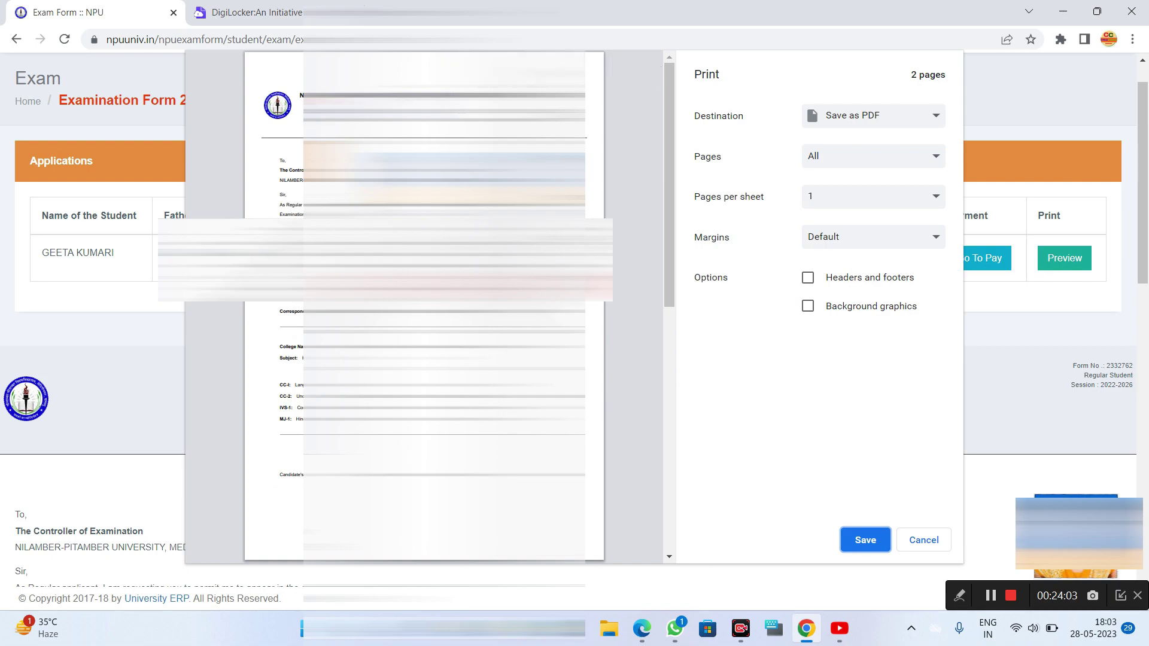
{"action": "scroll", "coordinate": [424, 306], "scroll_direction": "down", "scroll_amount": 10}
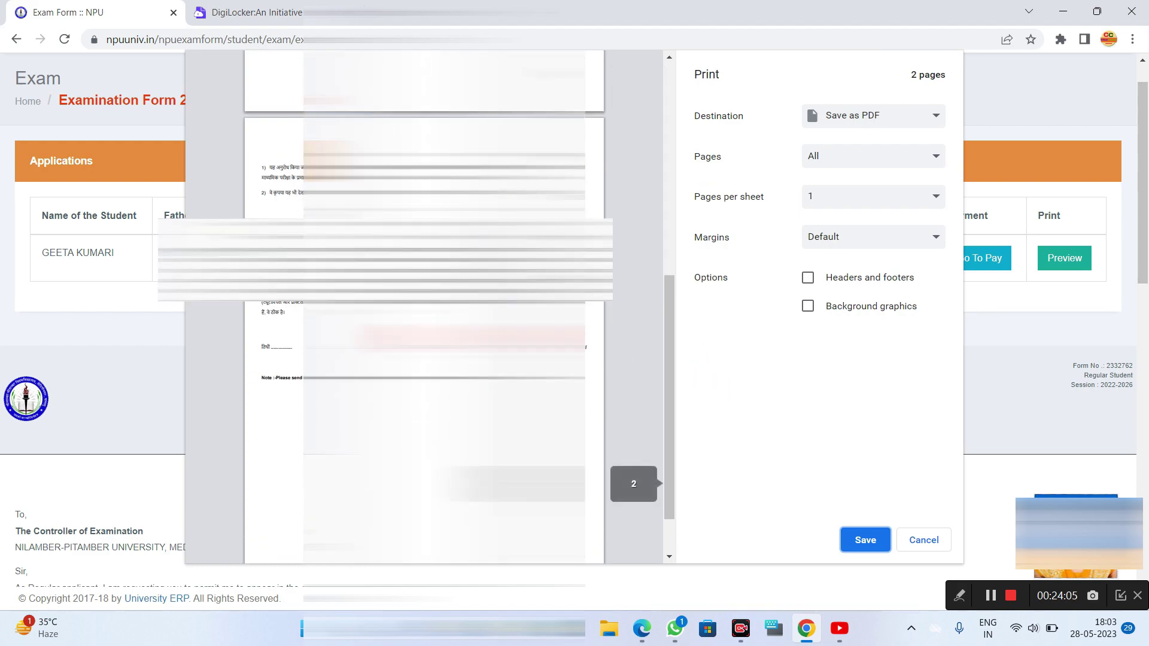
{"action": "left_click", "coordinate": [911, 540]}
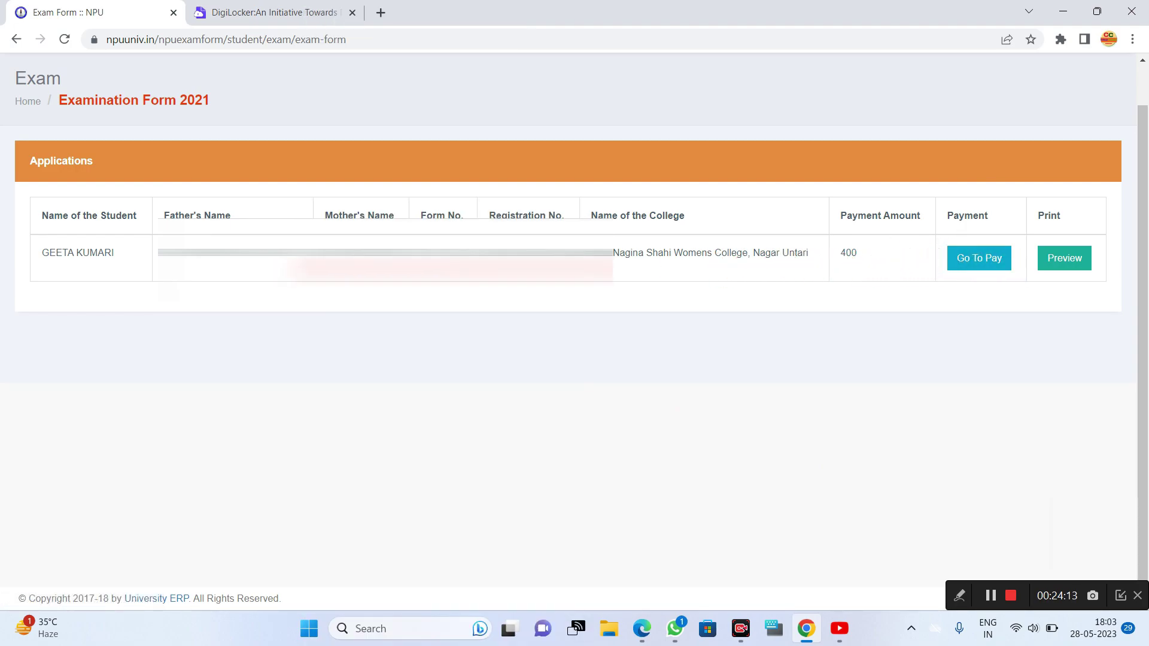
Start the application's fee payment and submit the online payment request
{"action": "left_click", "coordinate": [960, 263]}
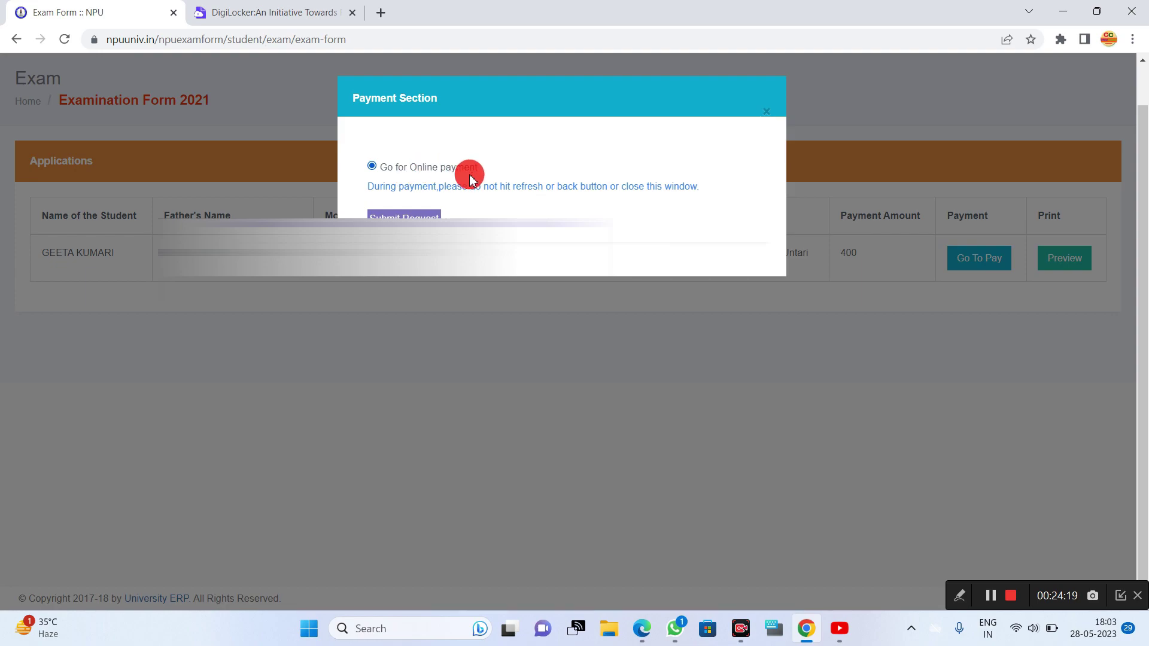
{"action": "left_click", "coordinate": [393, 215]}
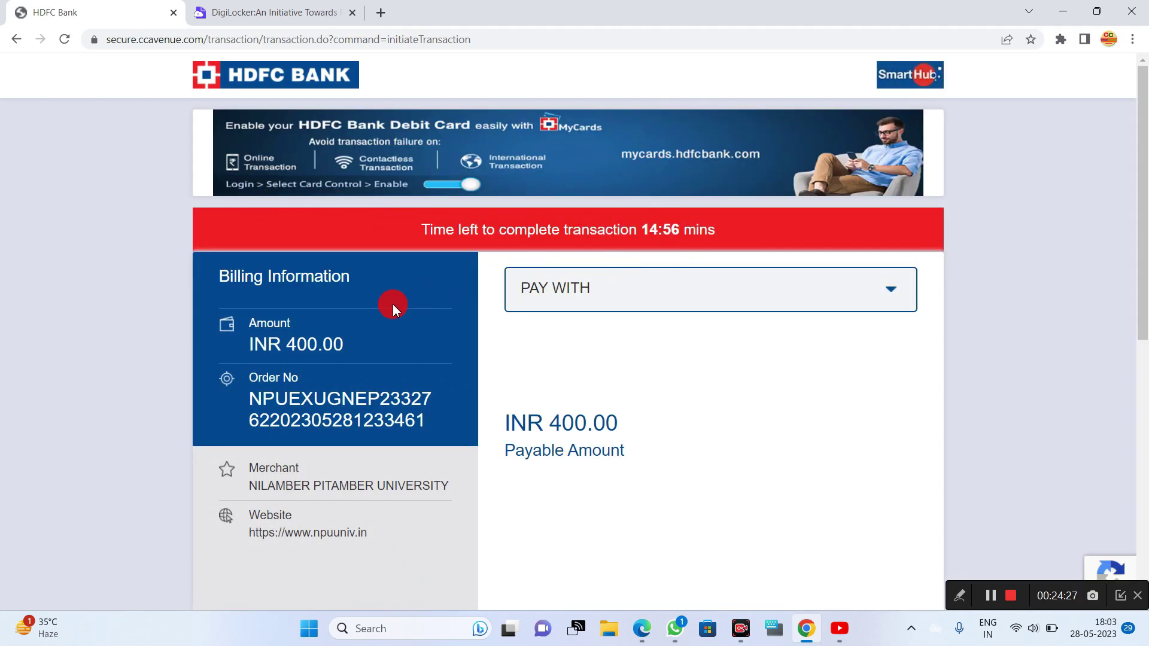
{"action": "scroll", "coordinate": [446, 317], "scroll_direction": "down", "scroll_amount": 2}
{"action": "scroll", "coordinate": [447, 299], "scroll_direction": "up", "scroll_amount": 2}
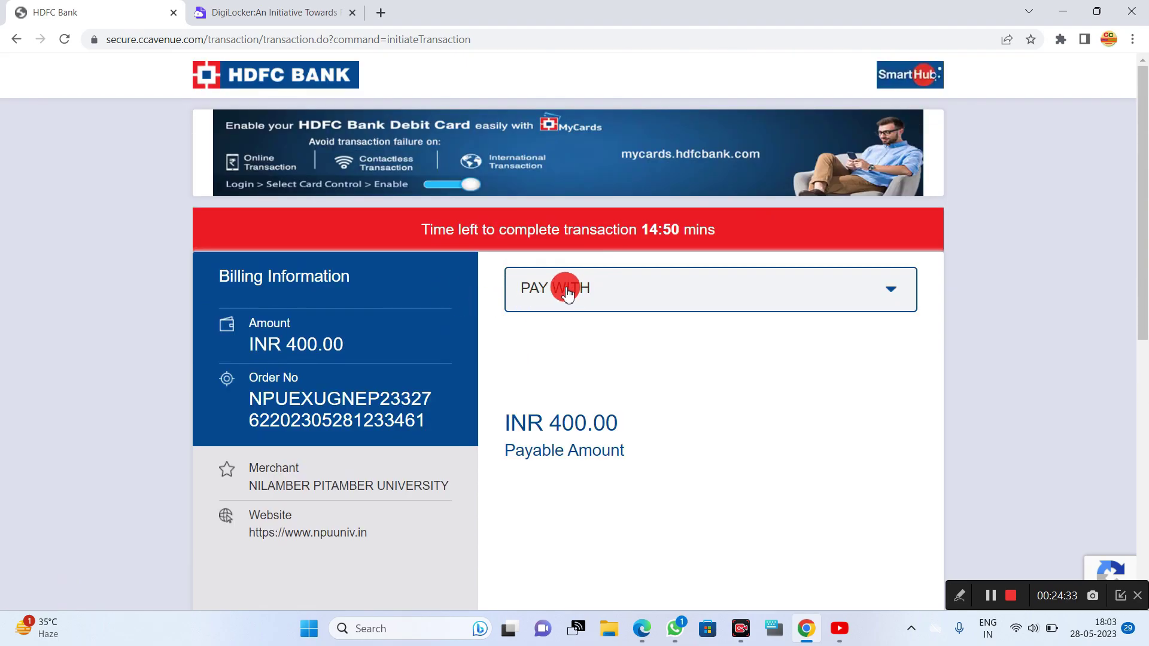
Choose OTHER BANK DEBIT CARD as the payment method and RuPay as the card type to pay through
{"action": "left_click", "coordinate": [571, 292]}
{"action": "scroll", "coordinate": [584, 380], "scroll_direction": "down", "scroll_amount": 3}
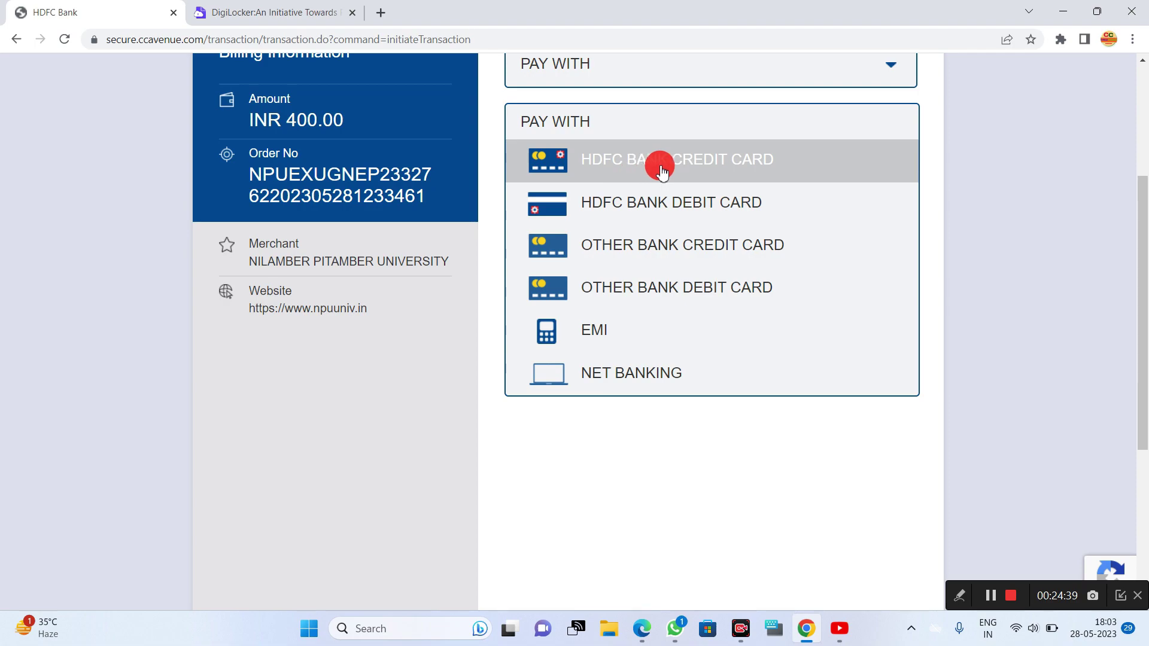
{"action": "left_click", "coordinate": [639, 169]}
{"action": "left_click", "coordinate": [649, 82]}
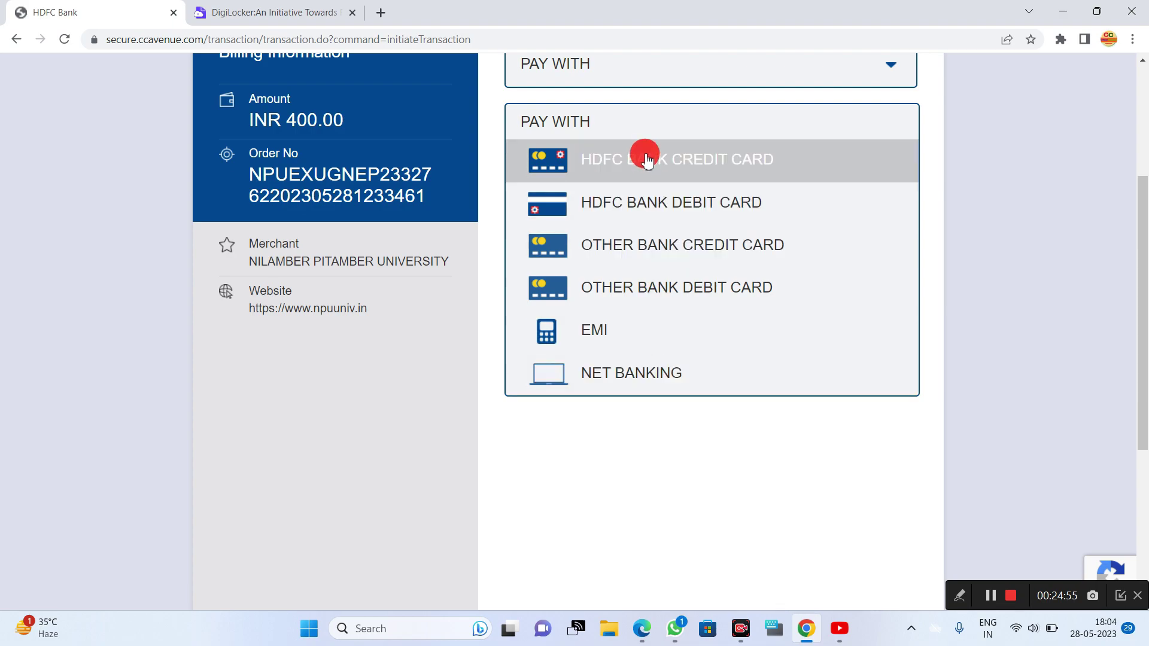
{"action": "left_click", "coordinate": [701, 287]}
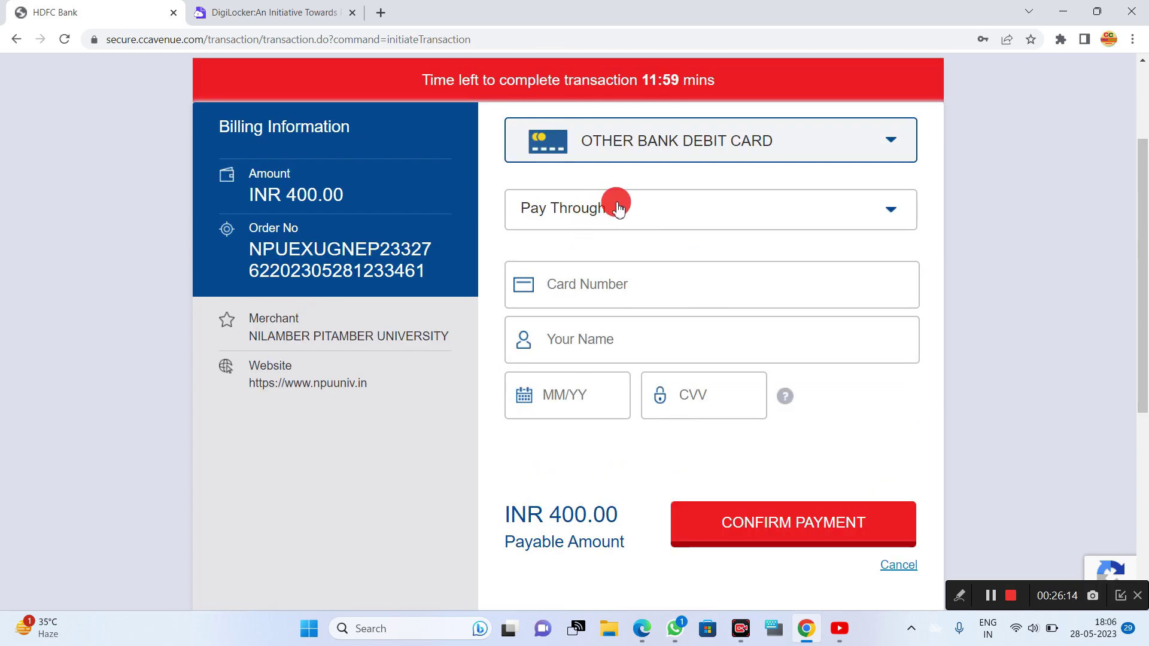
{"action": "left_click", "coordinate": [618, 207]}
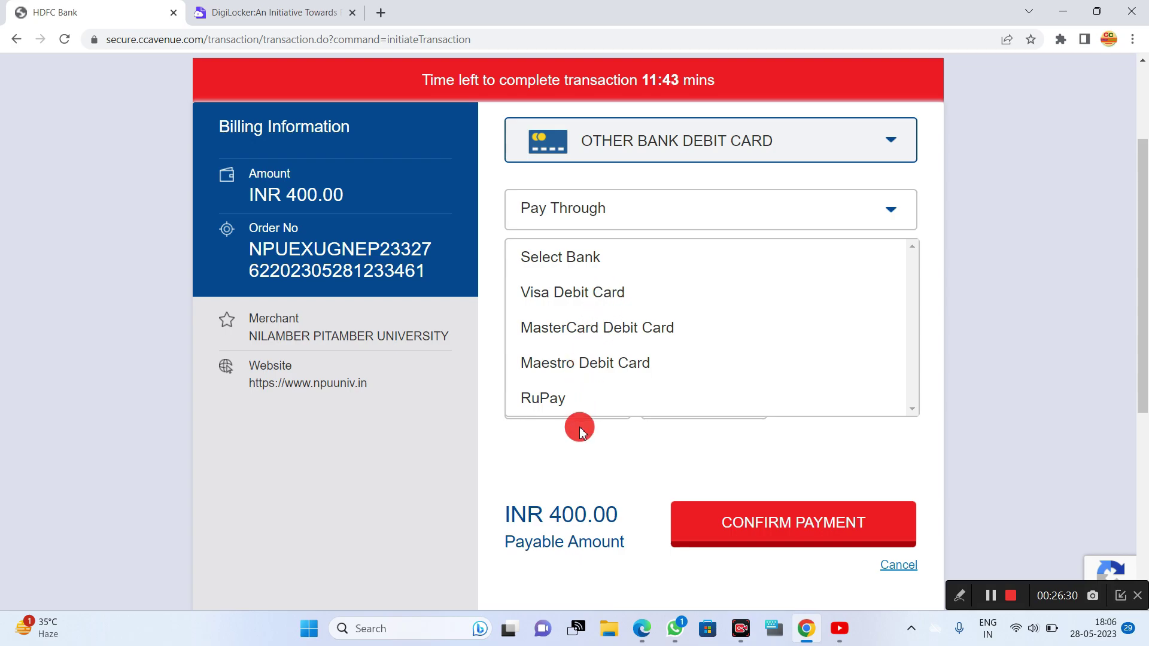
{"action": "left_click", "coordinate": [548, 400]}
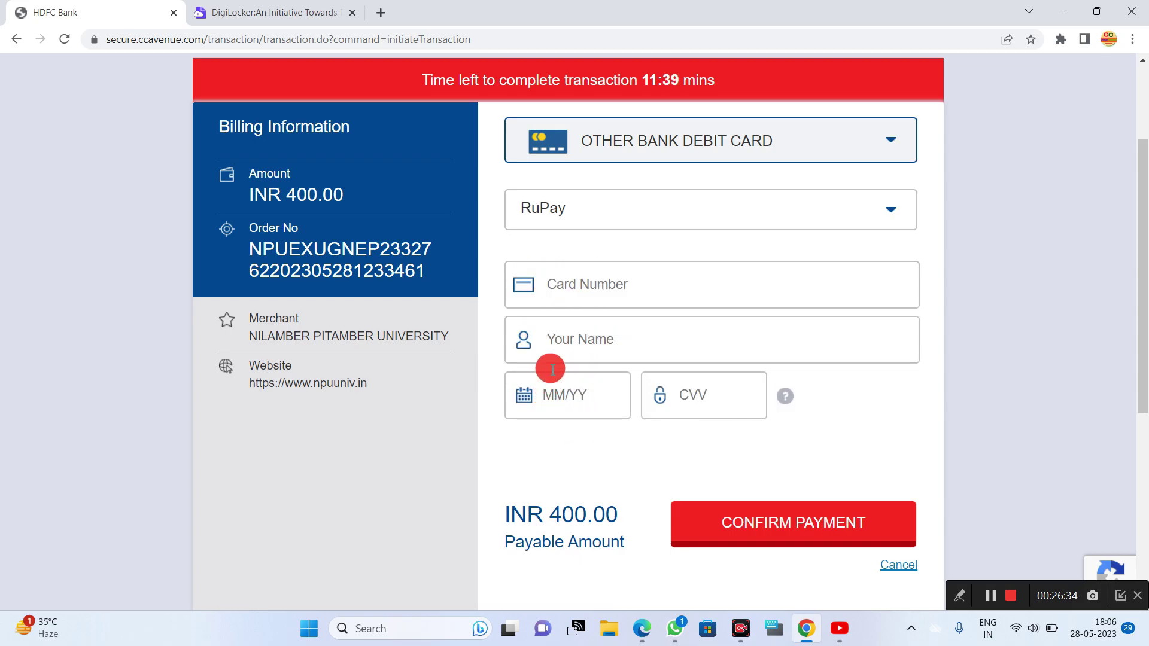
Enter the debit card number, cardholder's name, expiry date and CVV, and confirm the payment
{"action": "left_click", "coordinate": [617, 293]}
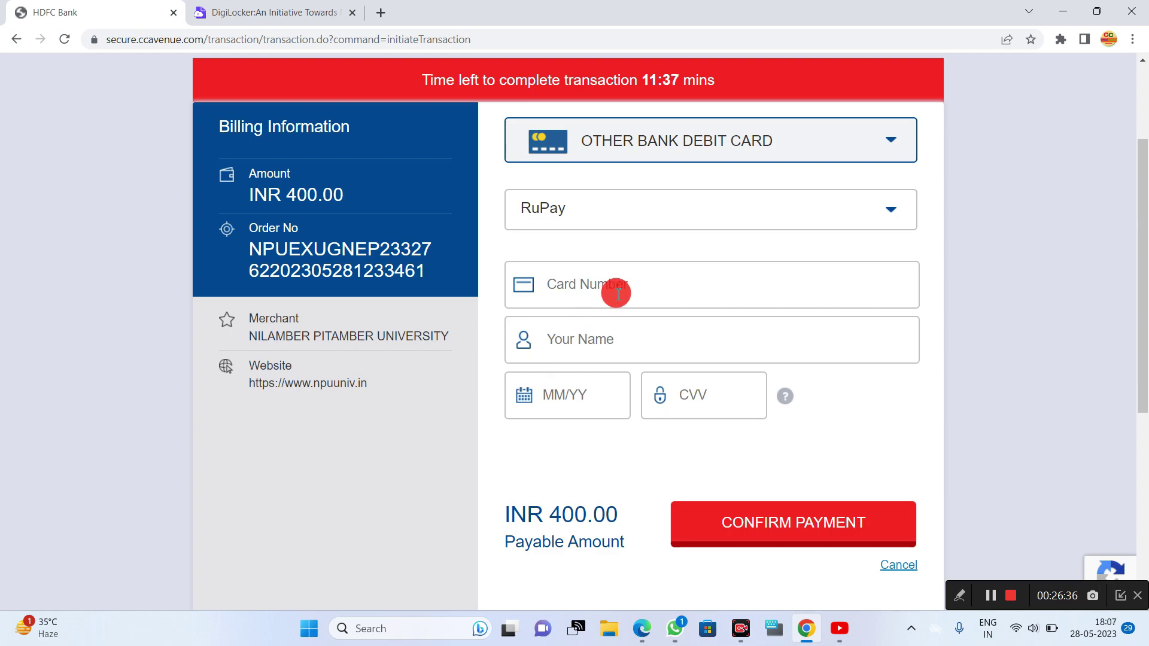
{"action": "left_click", "coordinate": [608, 339]}
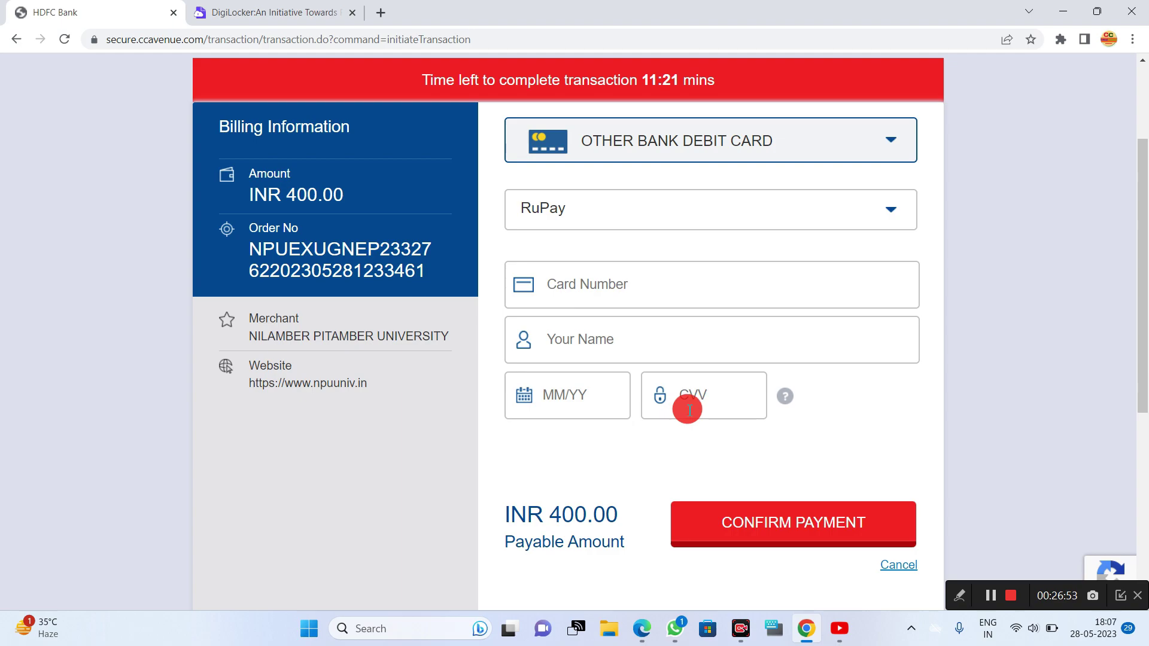
{"action": "left_click", "coordinate": [769, 526]}
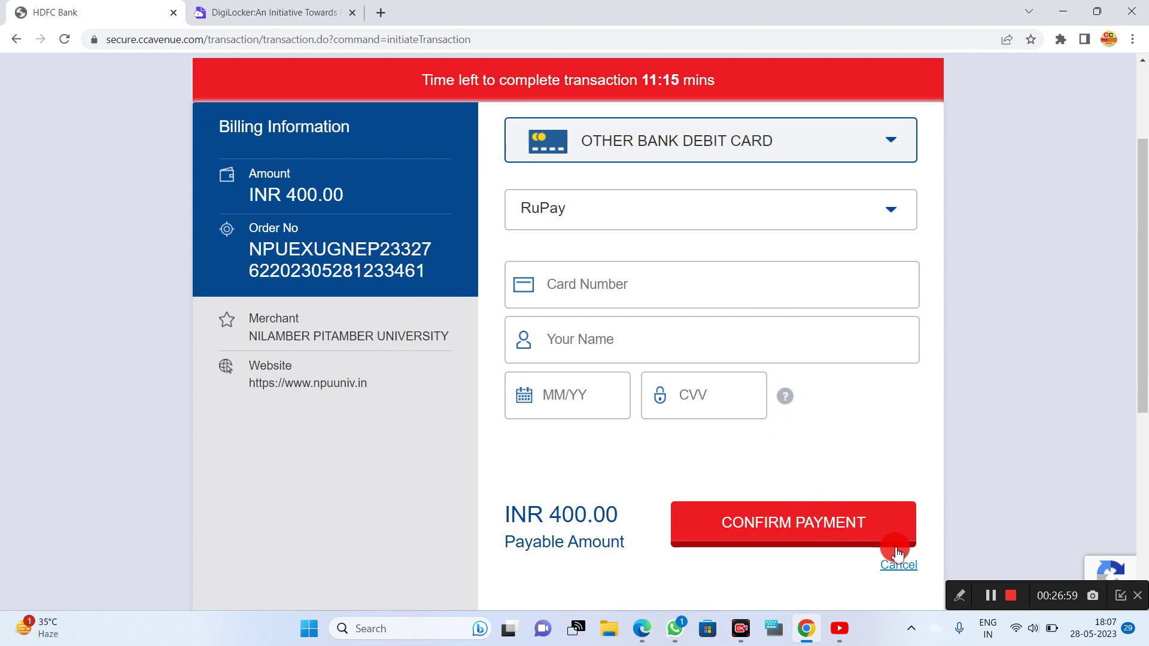
{"action": "left_click", "coordinate": [992, 596]}
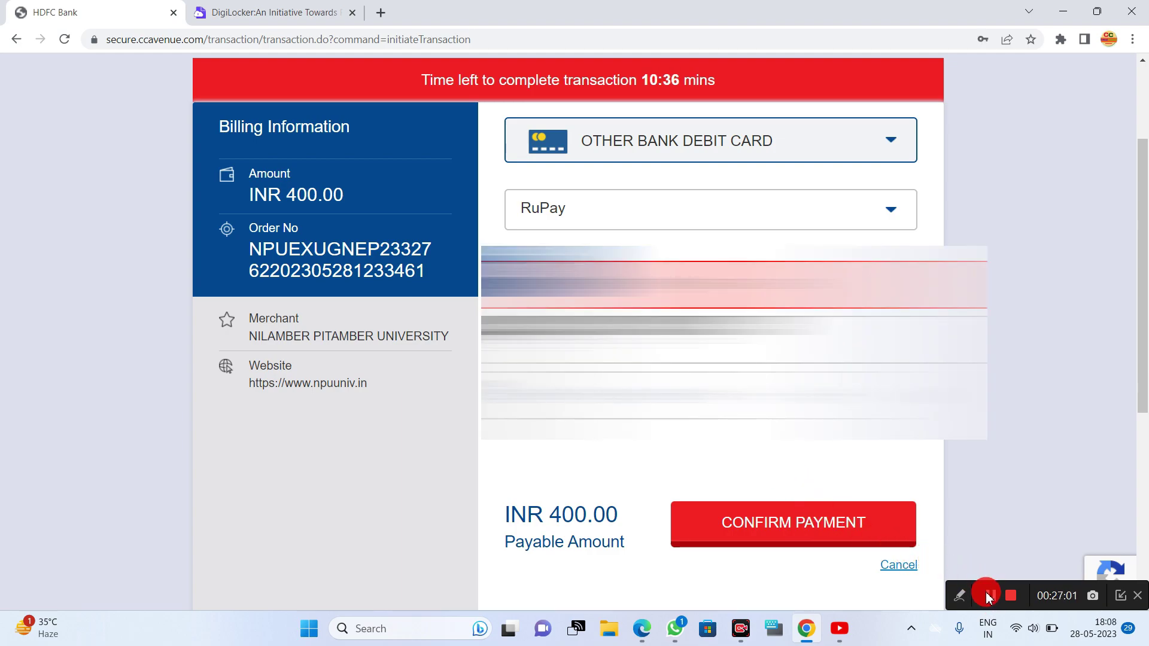
{"action": "left_click", "coordinate": [763, 524]}
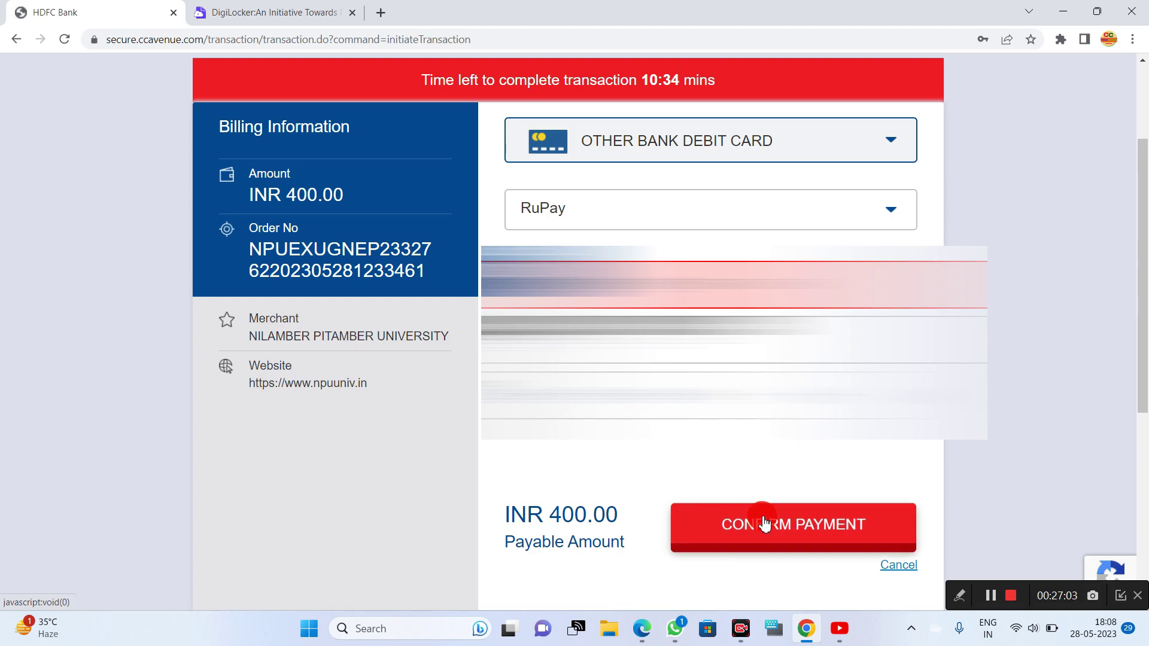
{"action": "left_click", "coordinate": [764, 524]}
{"action": "left_click", "coordinate": [766, 524]}
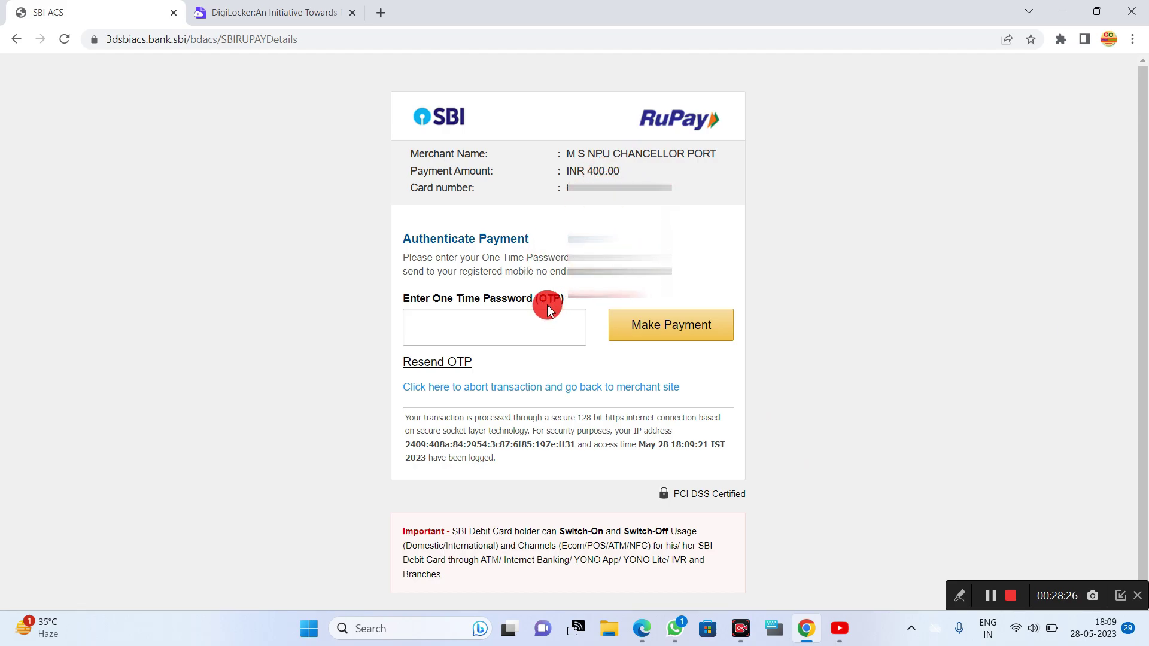
Enter the one-time password, make the payment and dismiss the browser's offer to save the password
{"action": "left_click", "coordinate": [543, 323]}
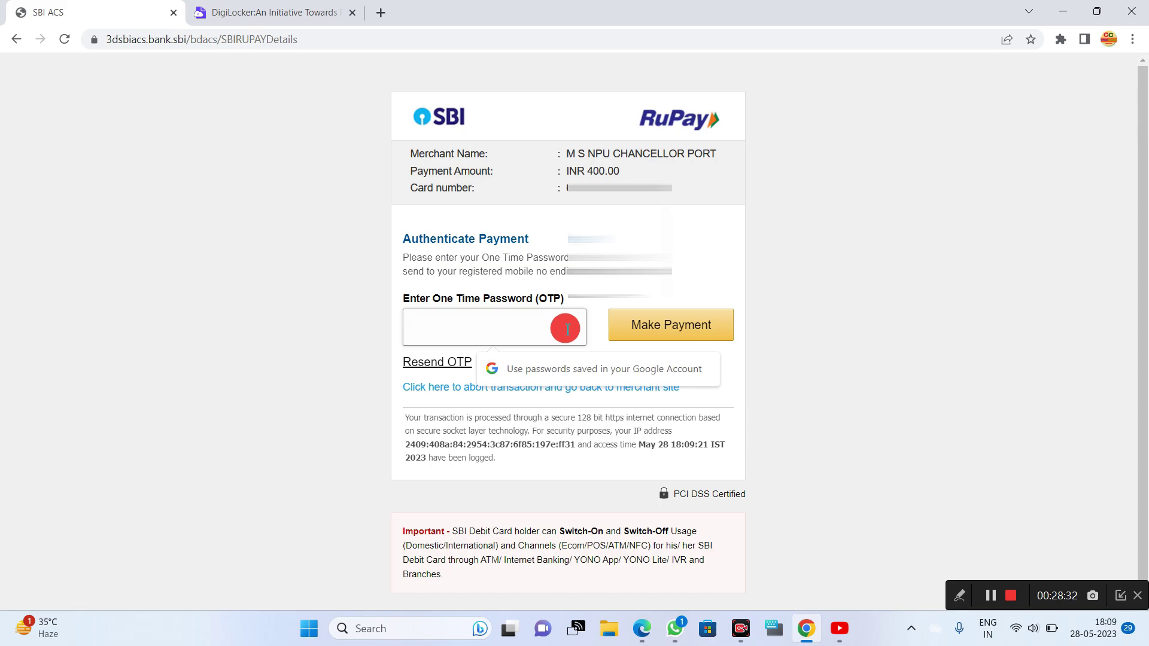
{"action": "type", "text": "1"}
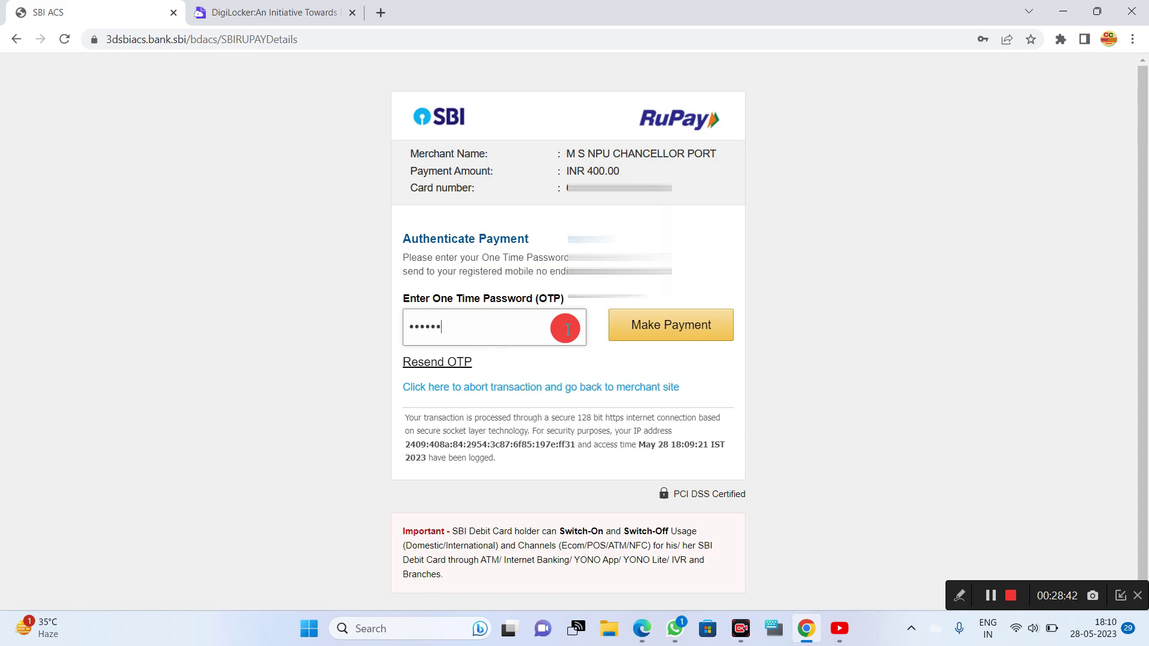
{"action": "left_click", "coordinate": [639, 337]}
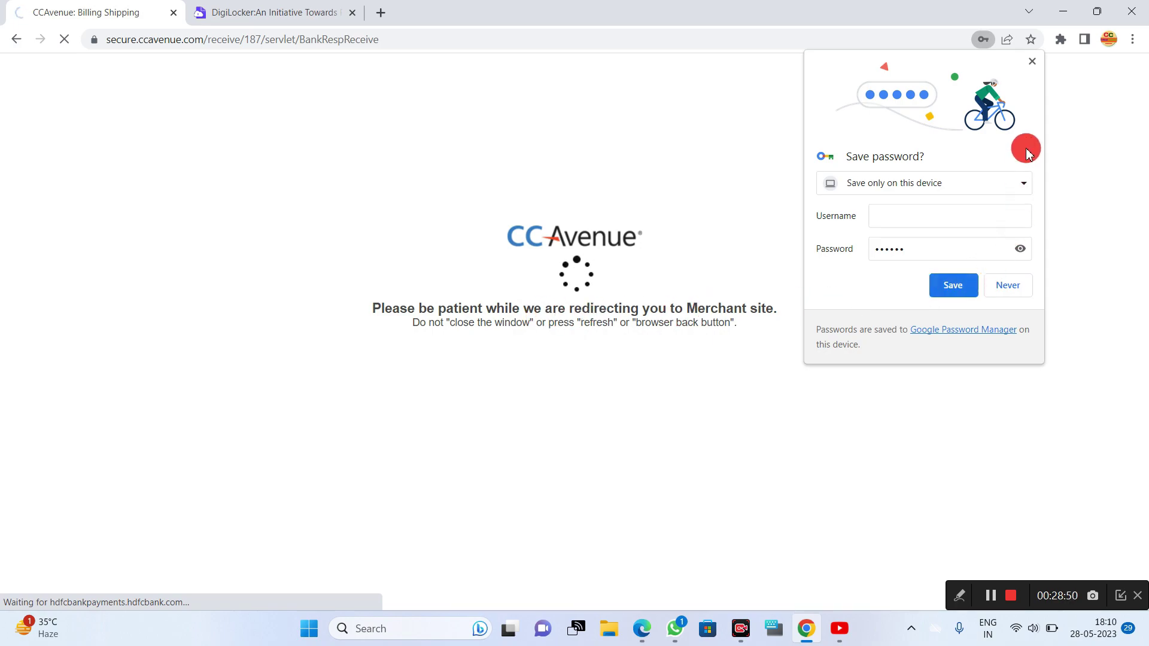
{"action": "left_click", "coordinate": [1028, 65]}
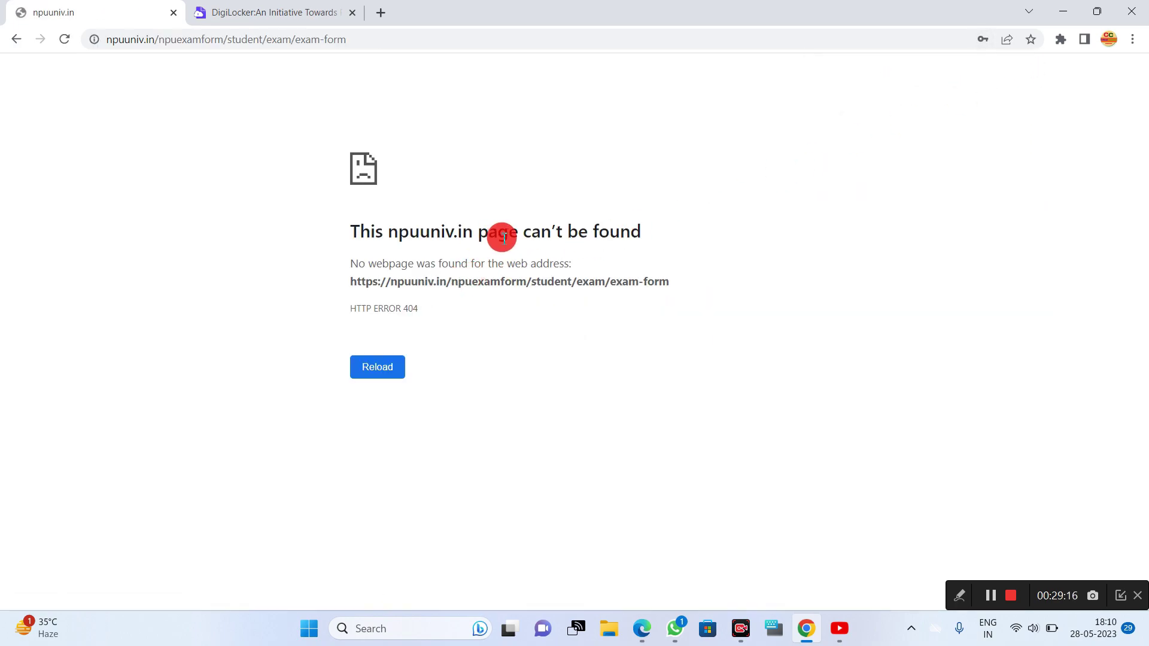
Try to reload the university's exam form page
{"action": "left_click", "coordinate": [405, 367]}
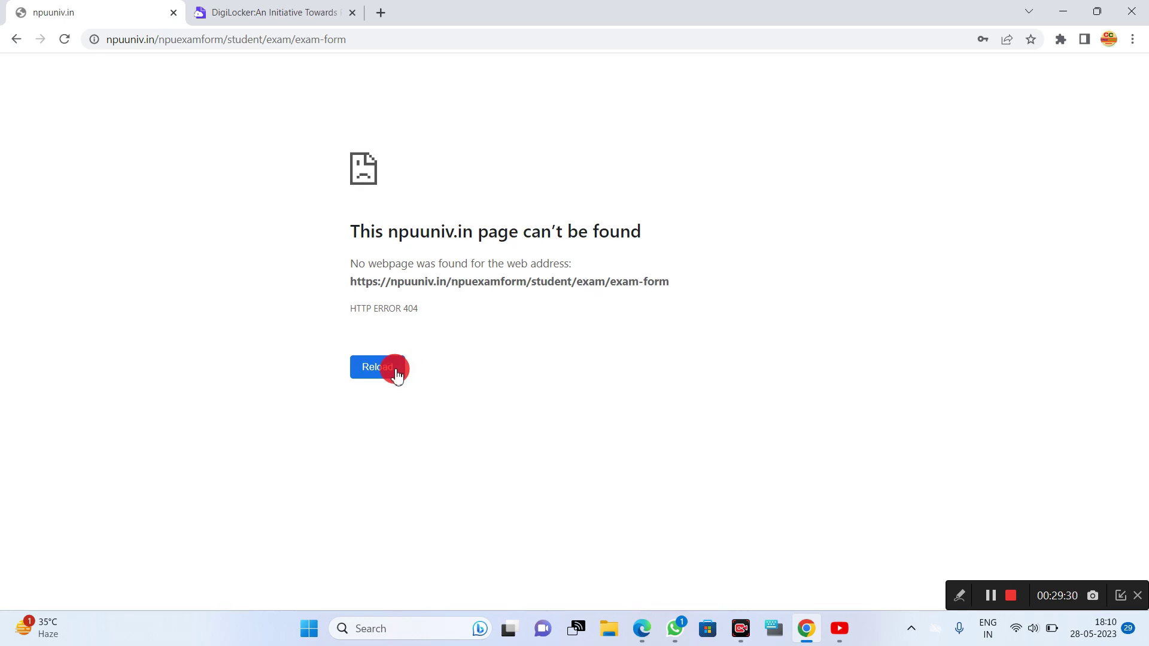
{"action": "left_click", "coordinate": [397, 375]}
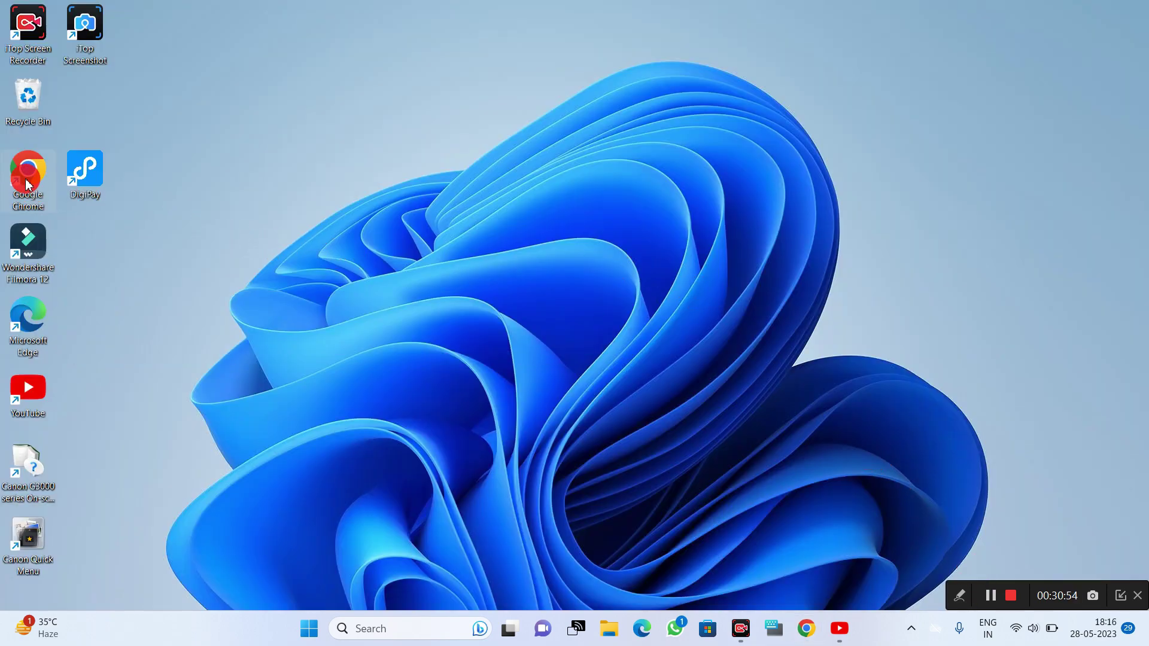
{"action": "double_click", "coordinate": [27, 185]}
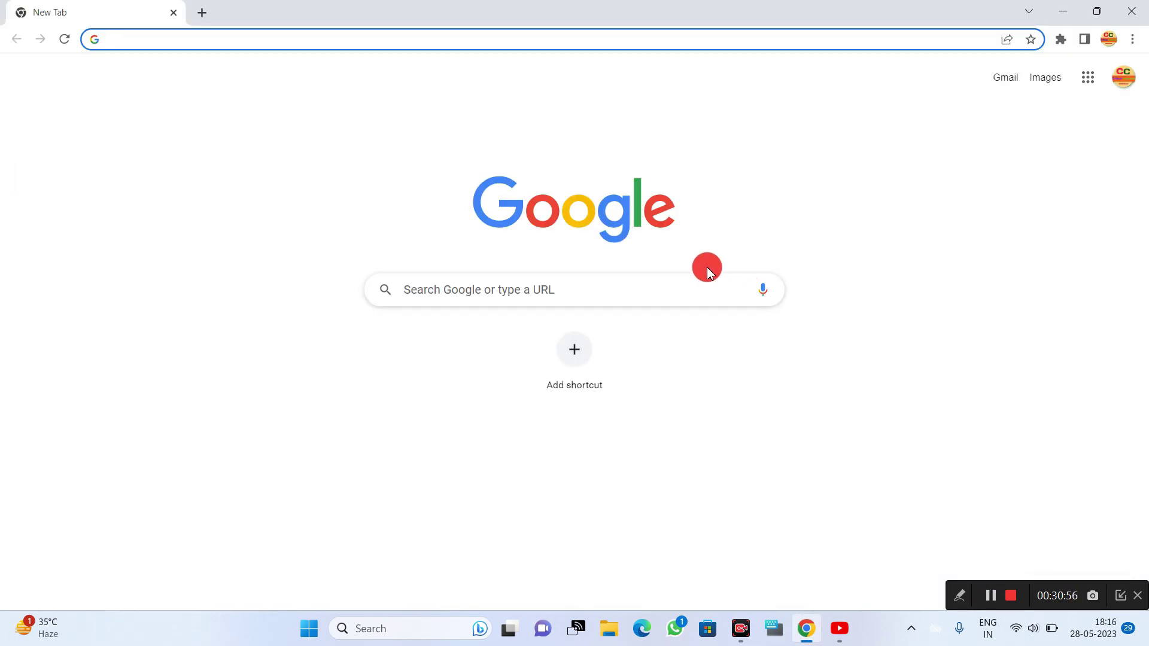
{"action": "left_click", "coordinate": [580, 288]}
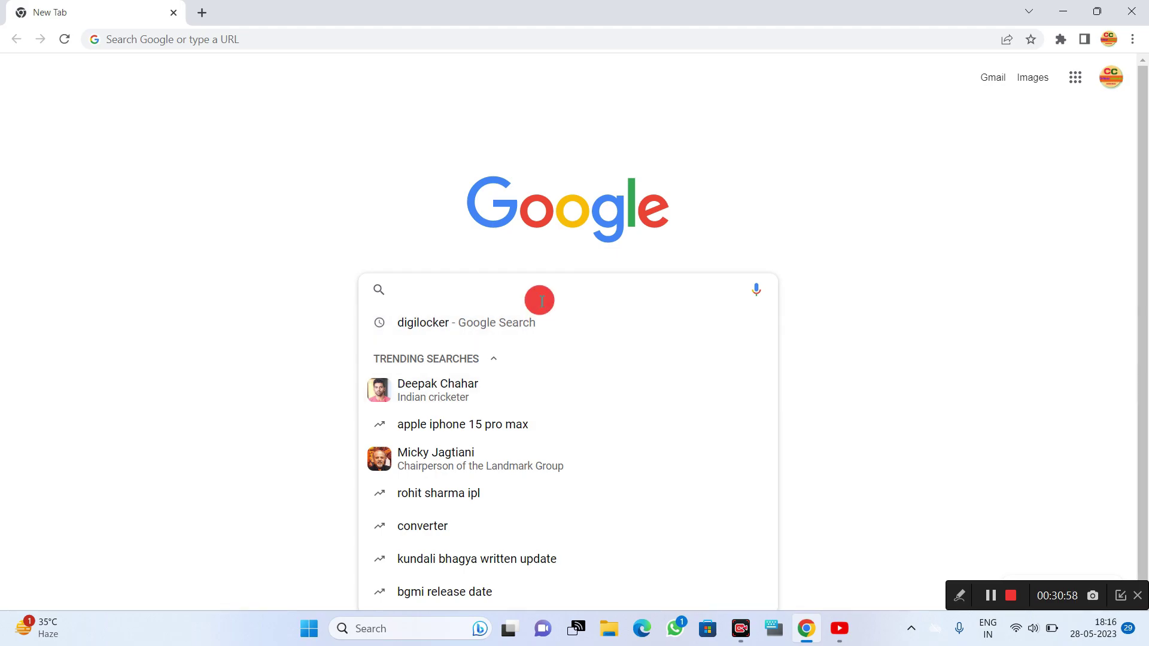
{"action": "type", "text": "WWW"}
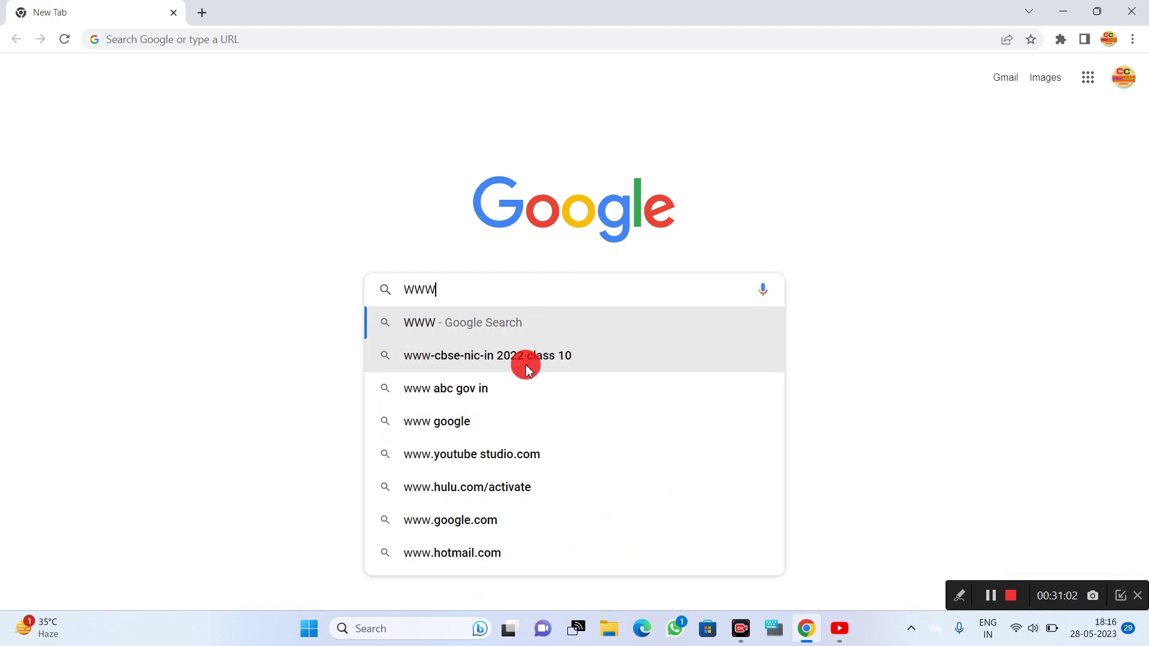
{"action": "type", "text": "."}
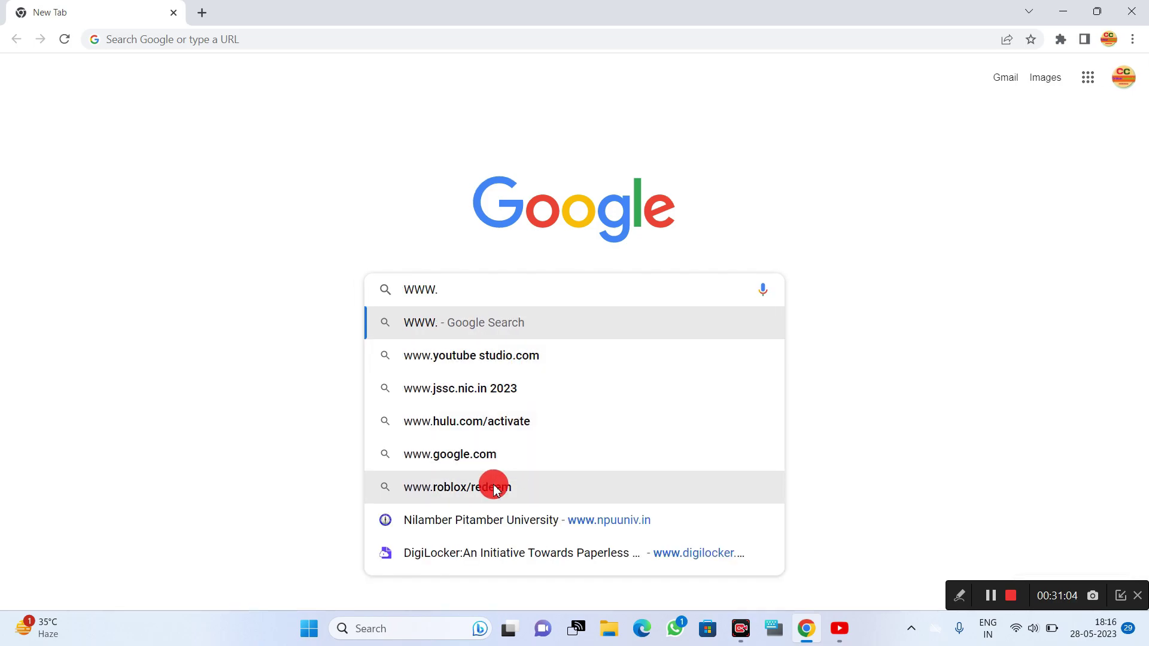
{"action": "left_click", "coordinate": [488, 518]}
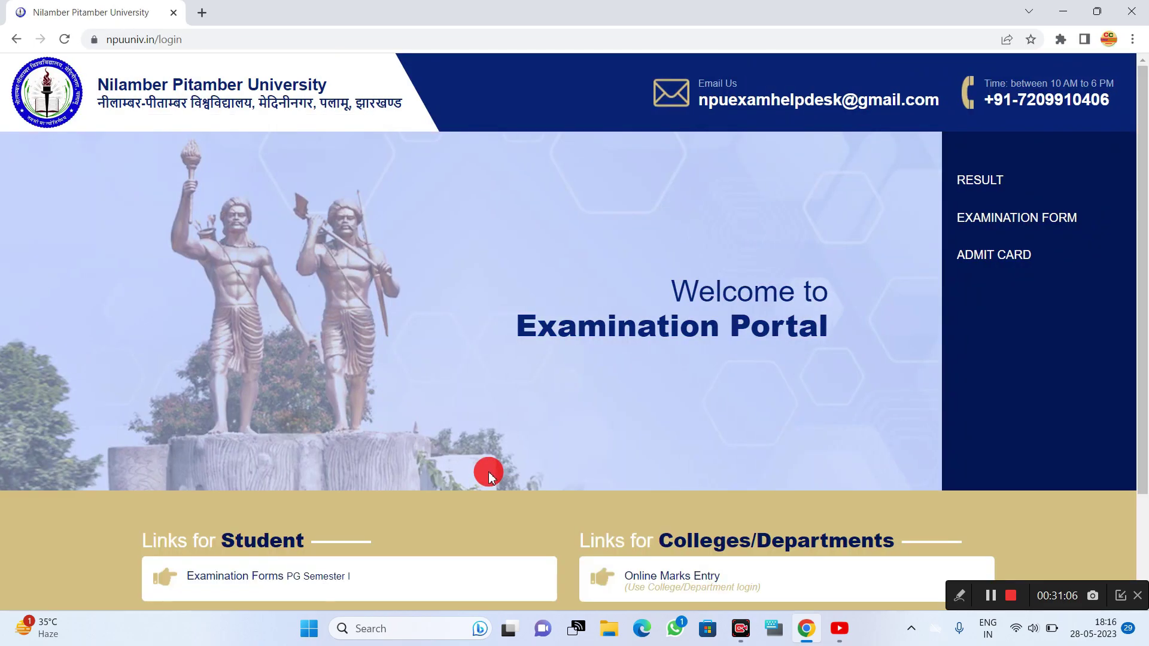
Choose the UG Semester I (2022-2026) examination form, log in to the student account and open Examination Form
{"action": "mouse_move", "coordinate": [1038, 232]}
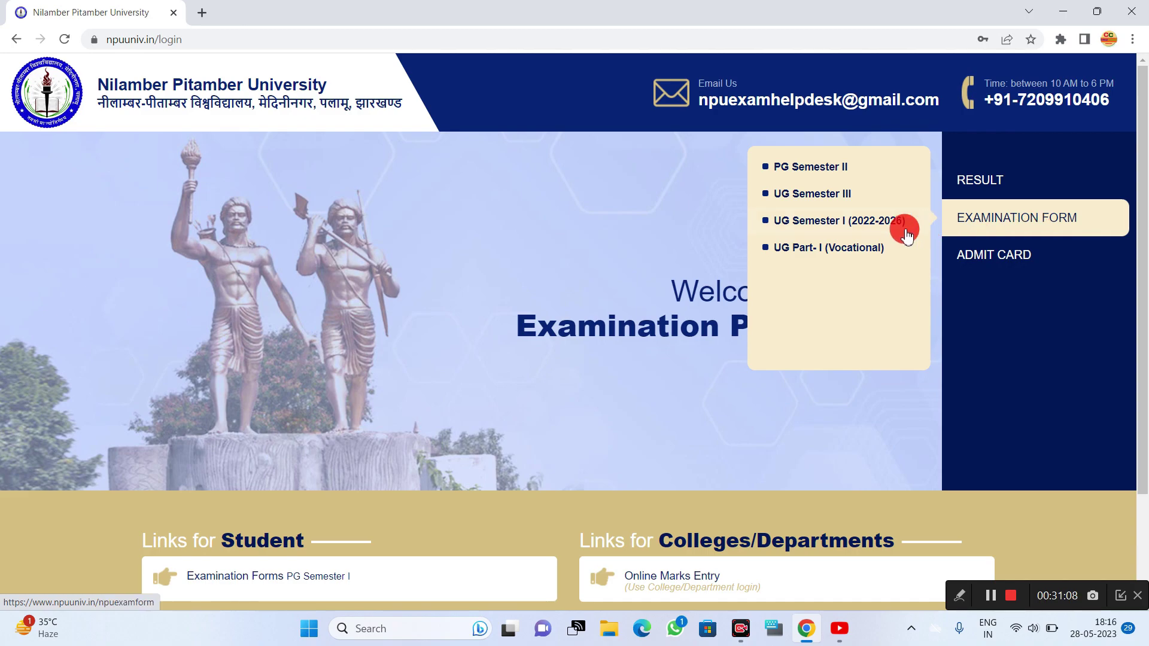
{"action": "left_click", "coordinate": [846, 234]}
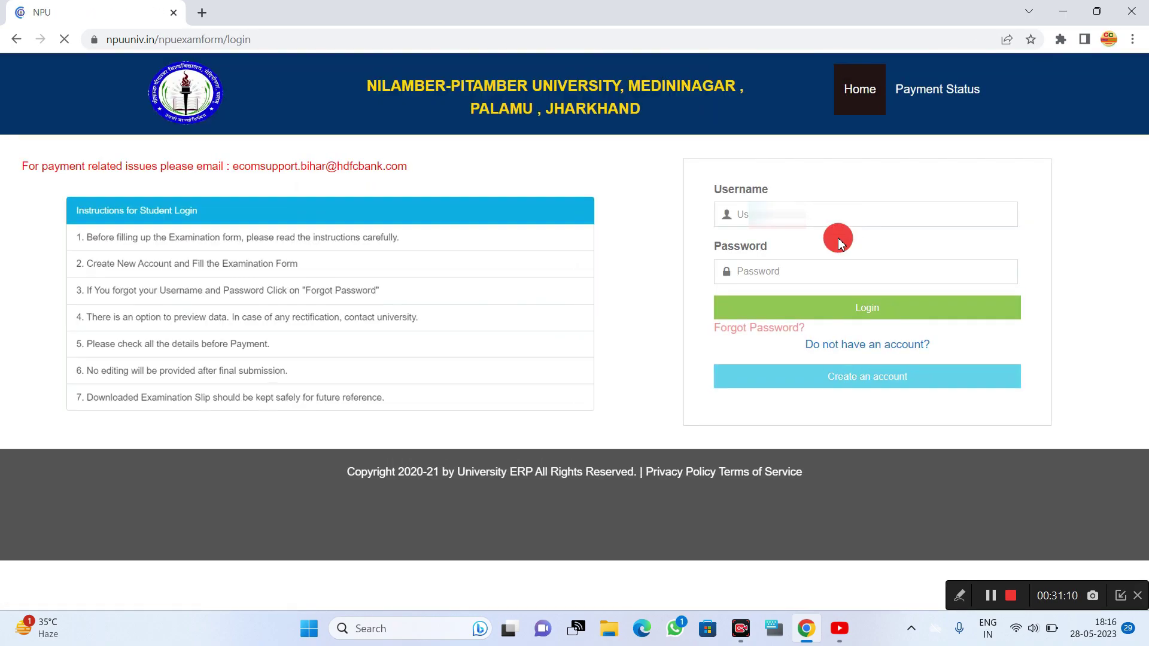
{"action": "left_click", "coordinate": [836, 315]}
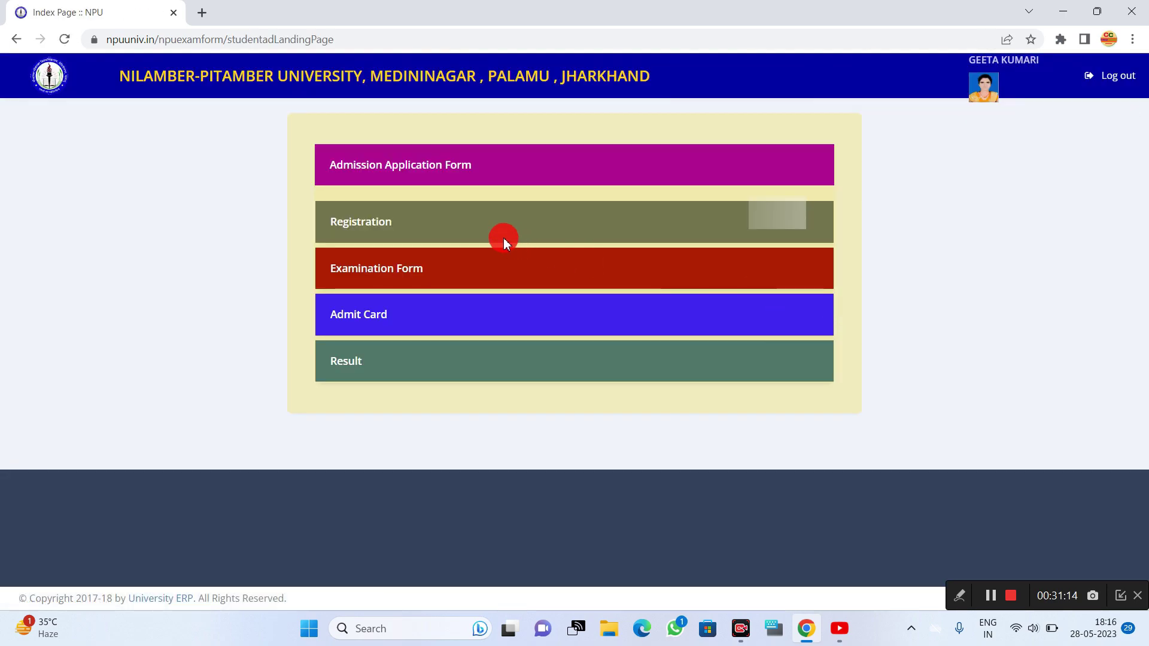
{"action": "left_click", "coordinate": [402, 273]}
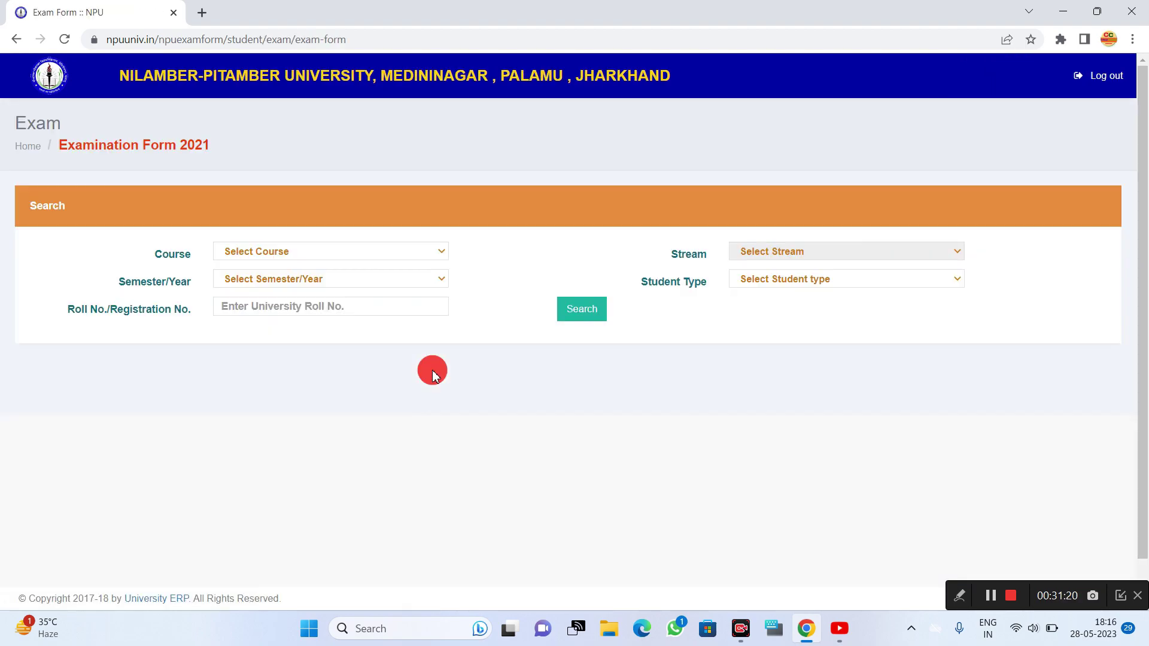
Set the search to course NEP-UG, stream Arts, semester 01 and student type Regular Student
{"action": "left_click", "coordinate": [385, 246]}
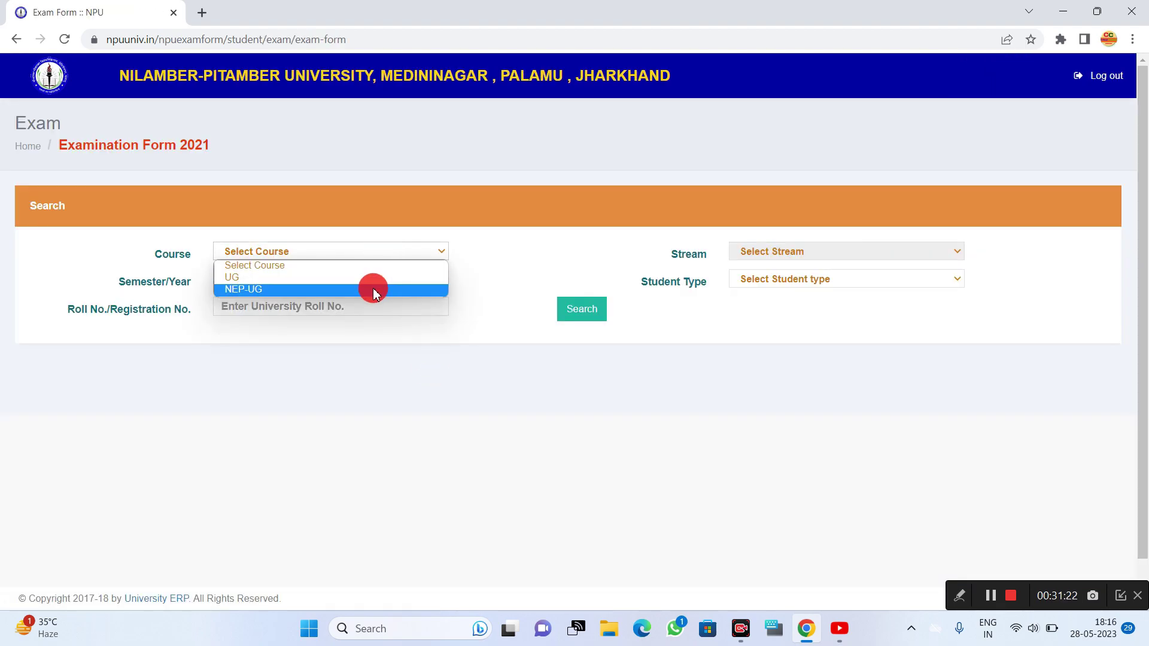
{"action": "left_click", "coordinate": [374, 288]}
{"action": "left_click", "coordinate": [757, 255]}
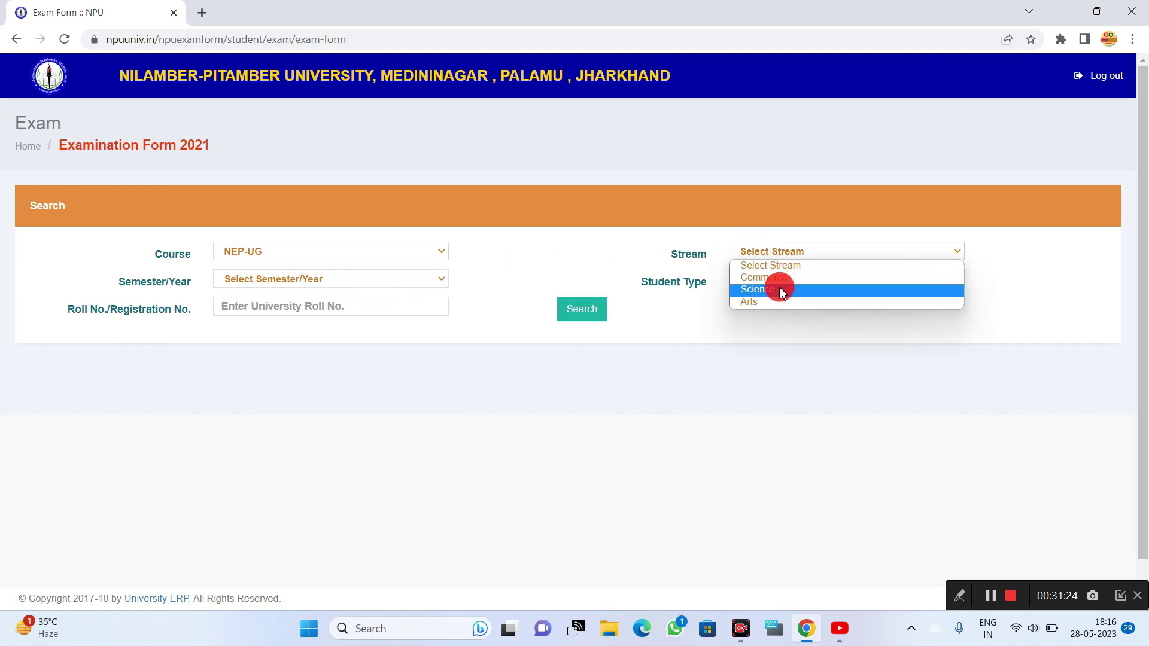
{"action": "left_click", "coordinate": [772, 300]}
{"action": "left_click", "coordinate": [401, 282]}
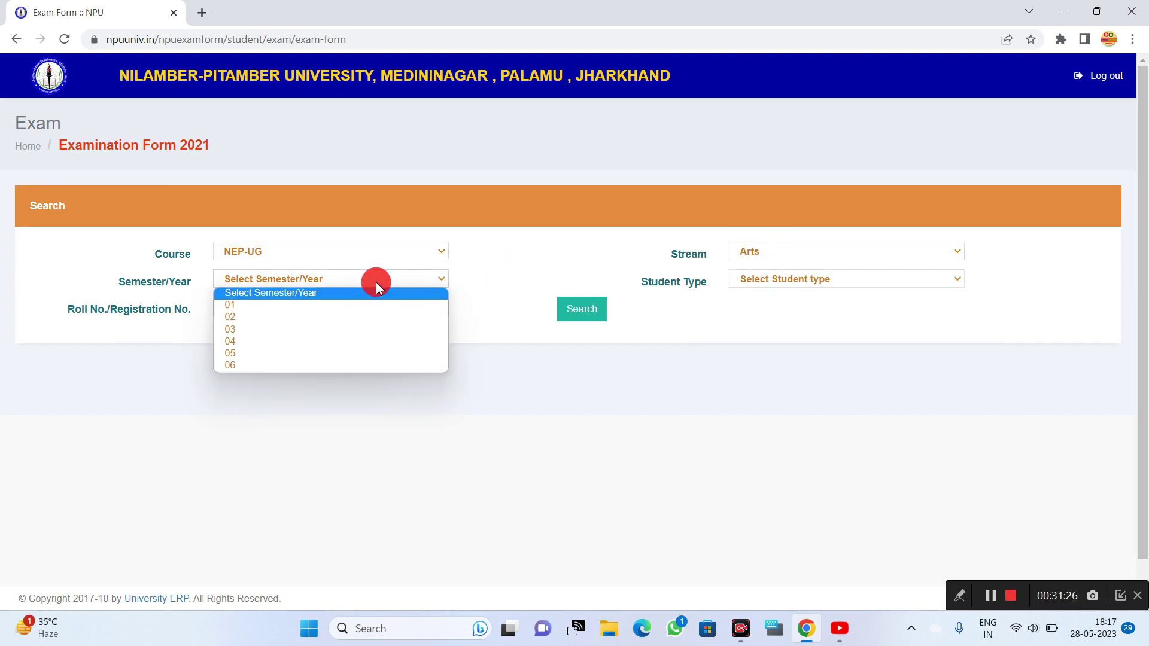
{"action": "left_click", "coordinate": [377, 307]}
{"action": "left_click", "coordinate": [926, 278]}
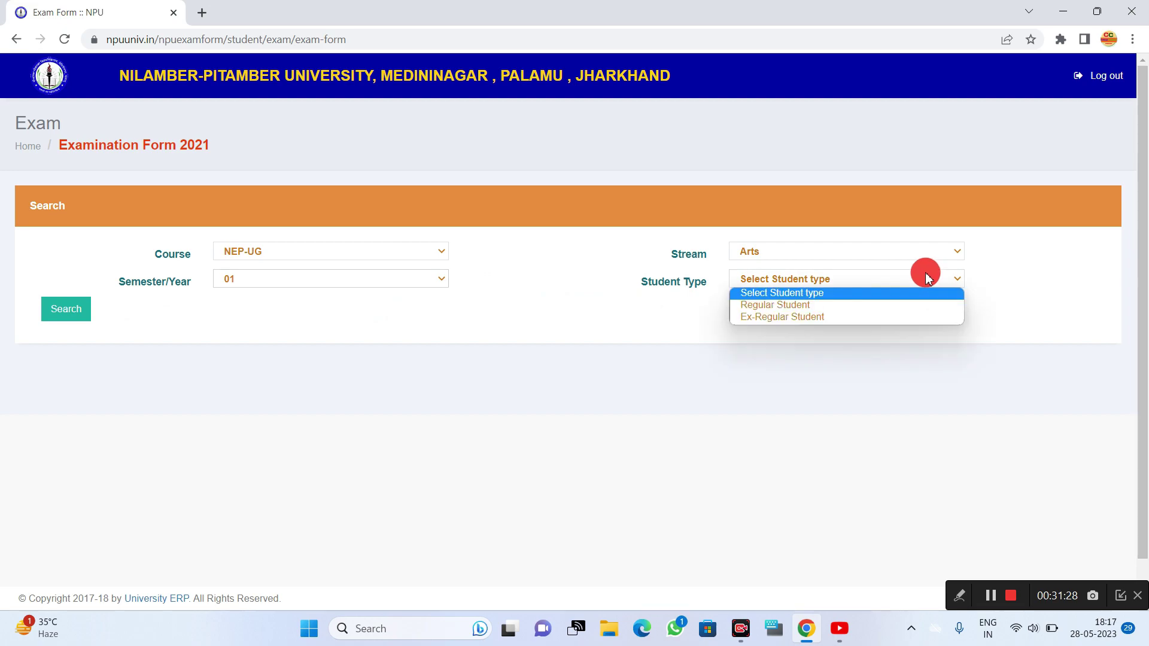
{"action": "left_click", "coordinate": [890, 305]}
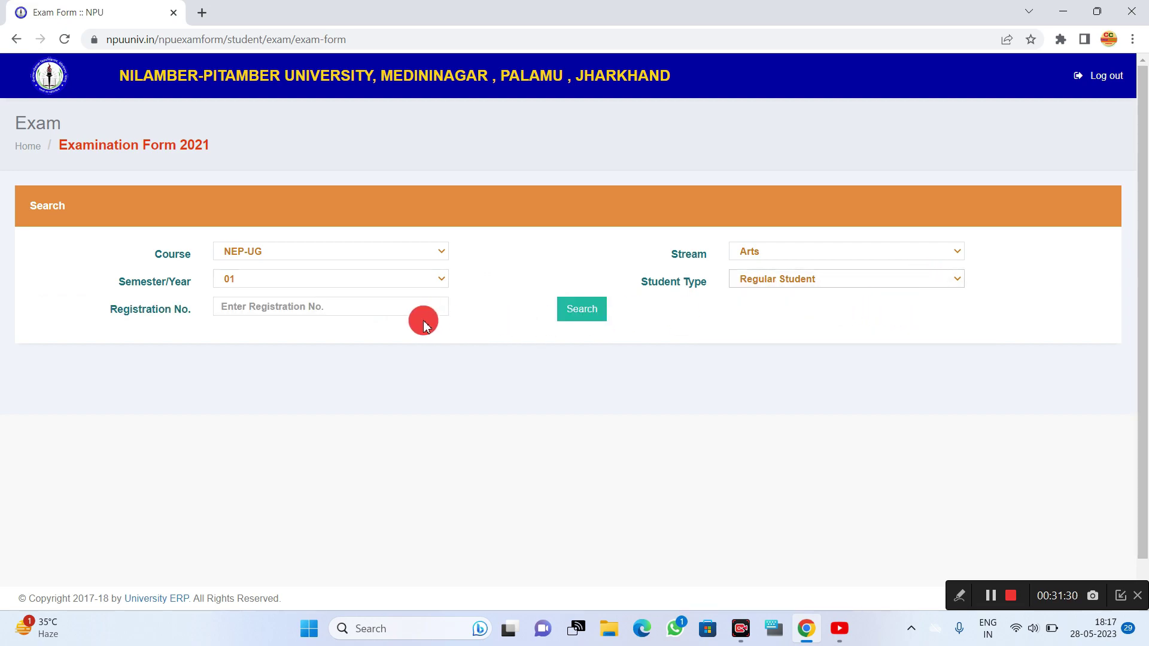
Enter the student's registration number and search for the submitted application
{"action": "left_click", "coordinate": [406, 298]}
{"action": "left_click", "coordinate": [991, 596]}
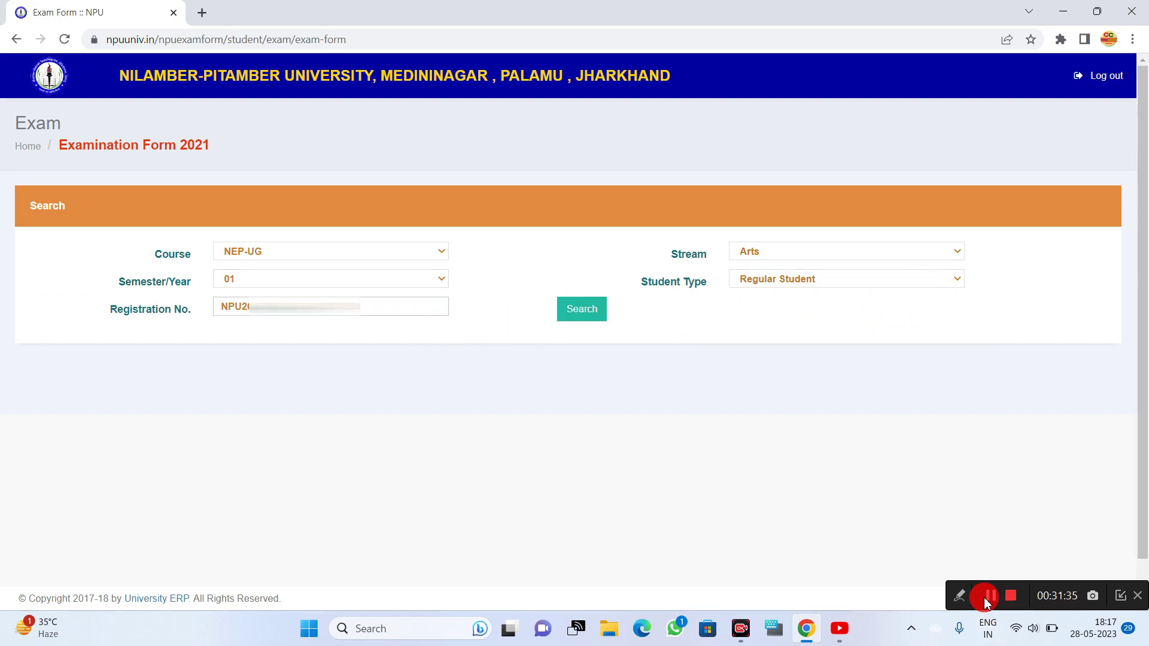
{"action": "left_click", "coordinate": [413, 323]}
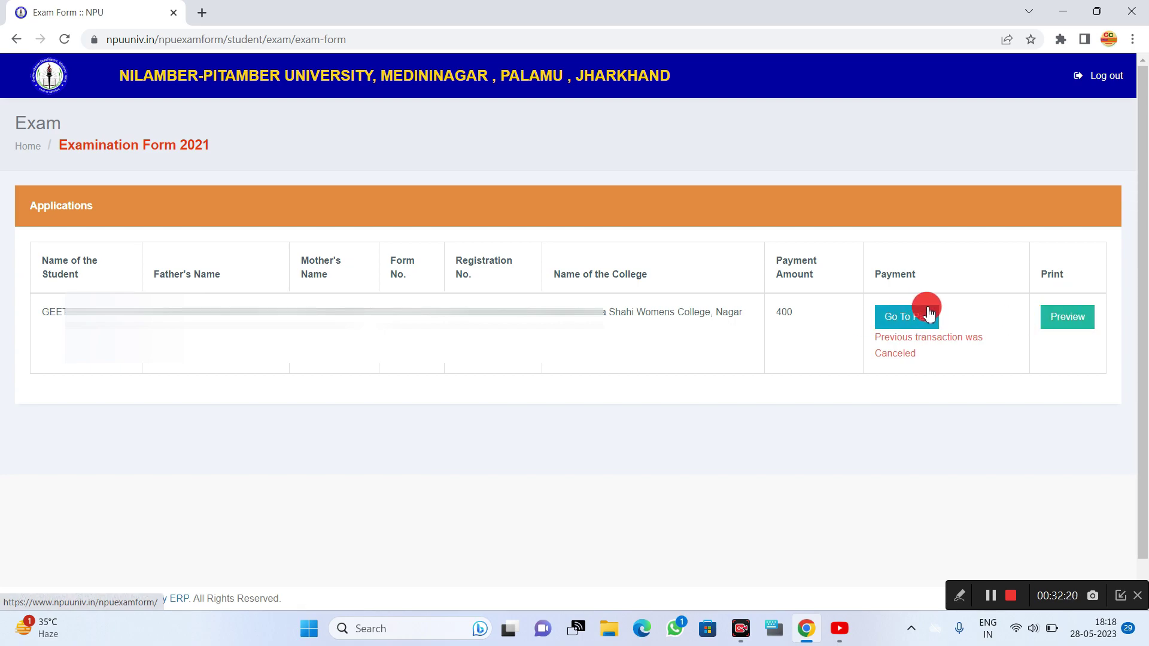
Preview the printable application, look through both pages and save it as the PDF "Exam Form __ NPU" in Downloads
{"action": "left_click", "coordinate": [1062, 322]}
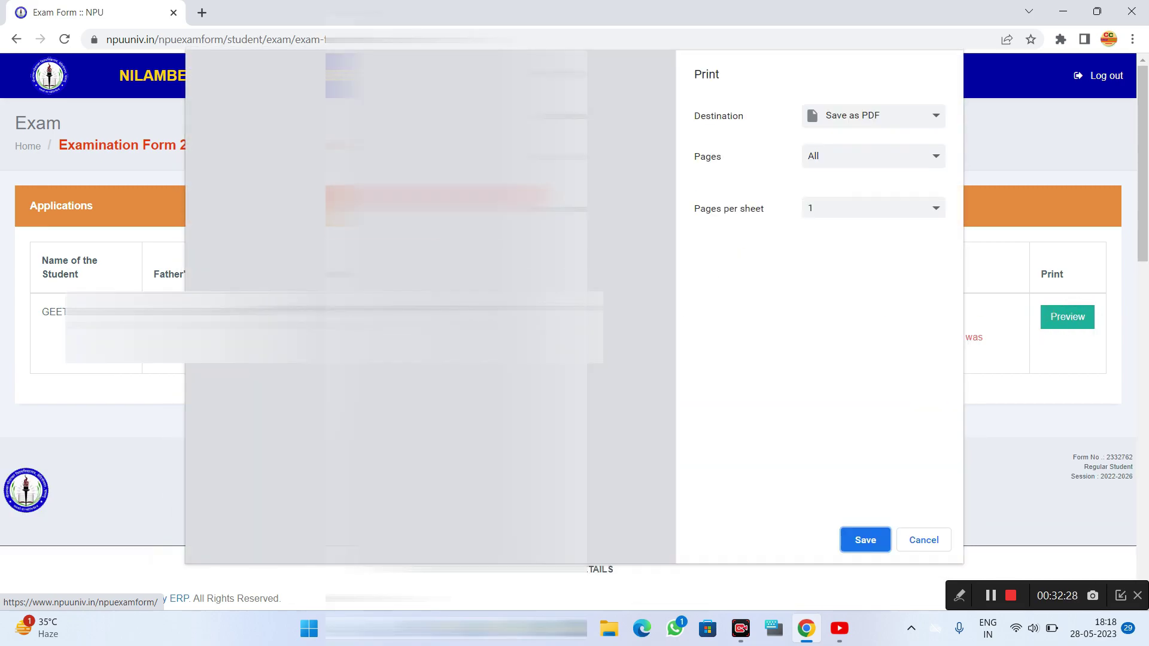
{"action": "scroll", "coordinate": [419, 299], "scroll_direction": "down", "scroll_amount": 10}
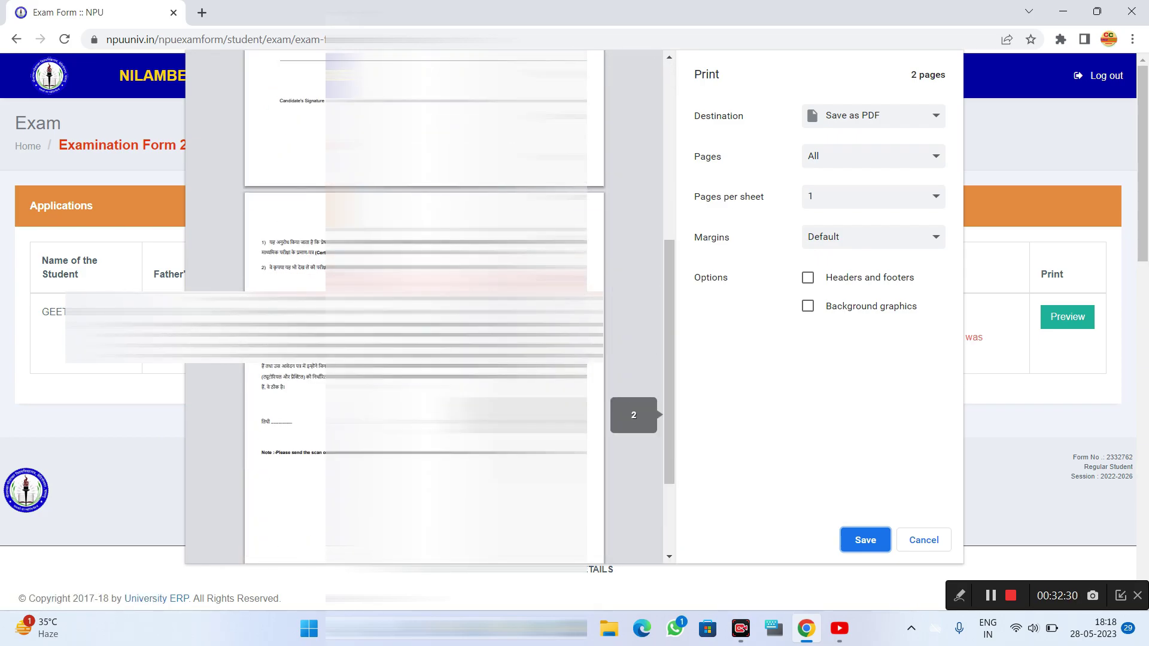
{"action": "scroll", "coordinate": [419, 299], "scroll_direction": "up", "scroll_amount": 10}
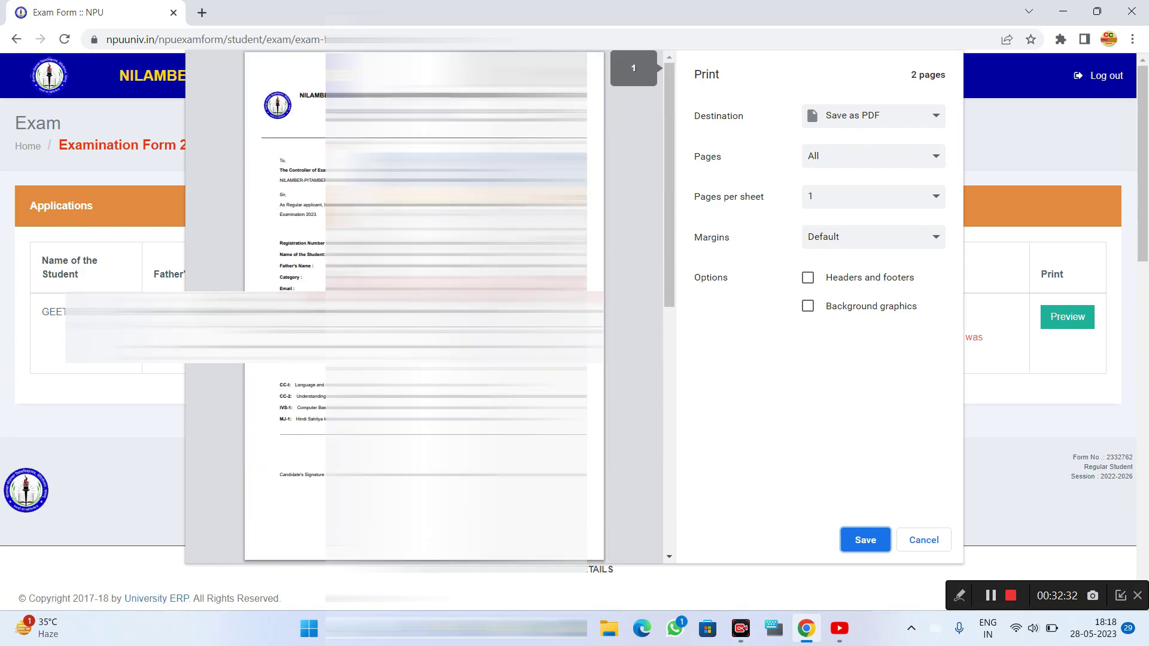
{"action": "left_click", "coordinate": [861, 536]}
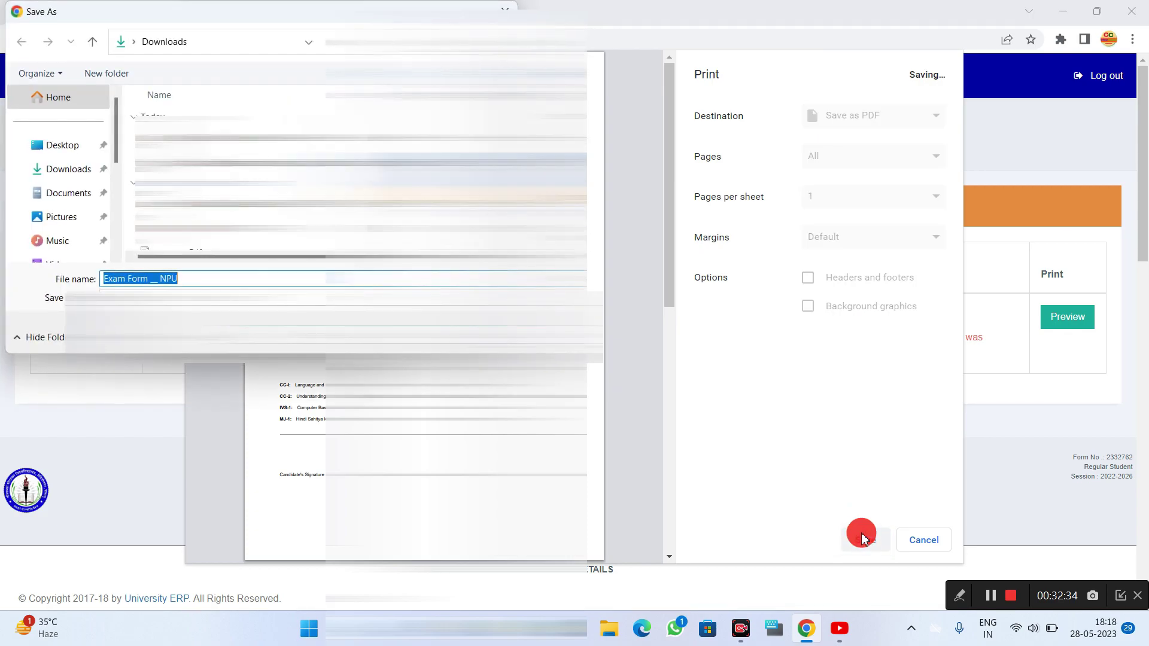
{"action": "key", "text": "Return"}
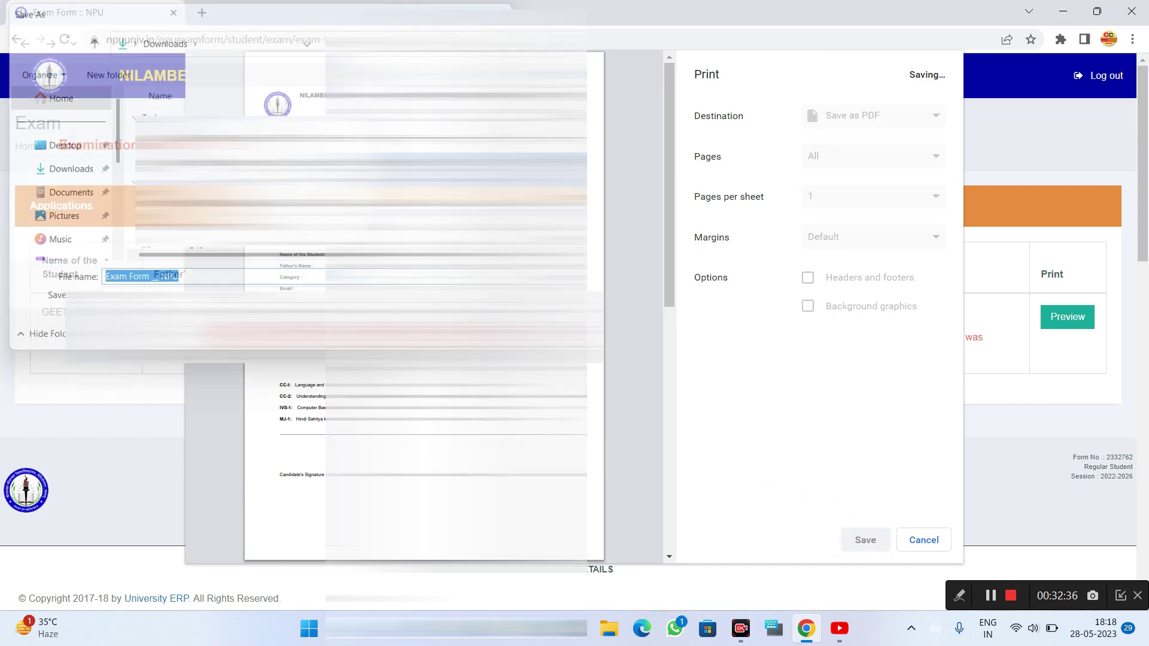